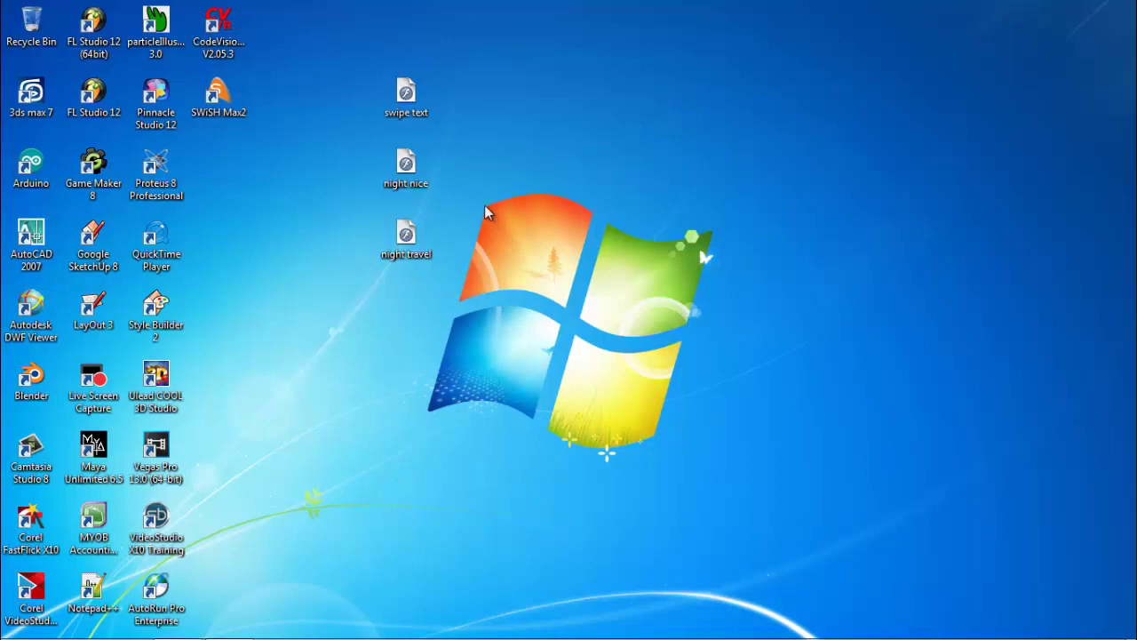
Play the "night nice", "night travel" and "swipe text" sample movies from the desktop, closing each after viewing.
double_click(398, 170)
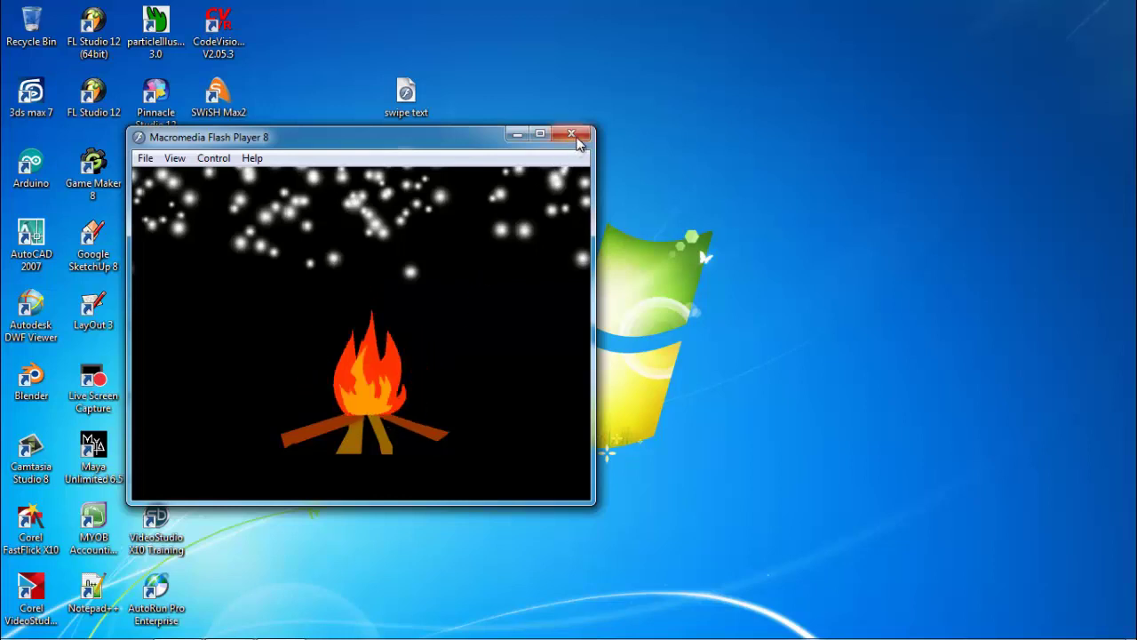
click(573, 135)
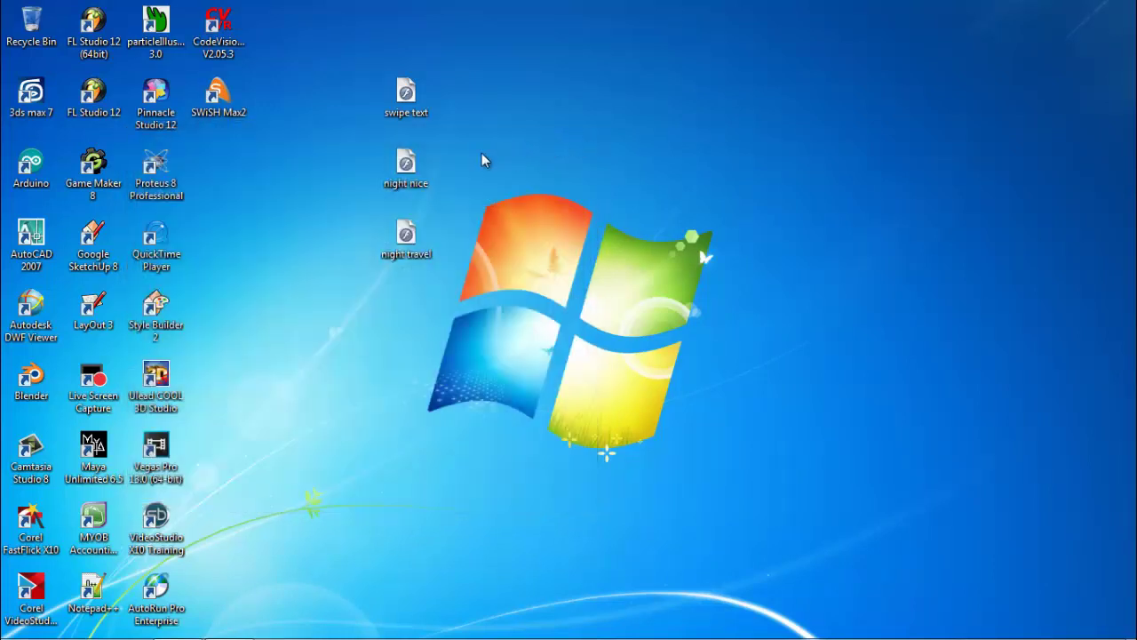
click(406, 167)
double_click(413, 243)
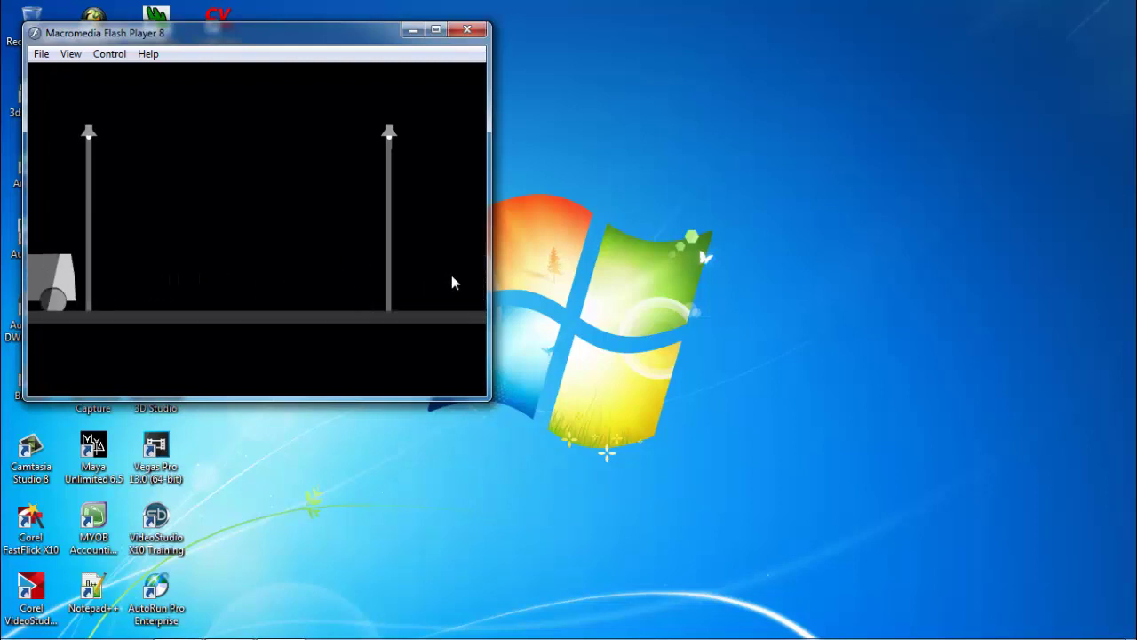
click(478, 34)
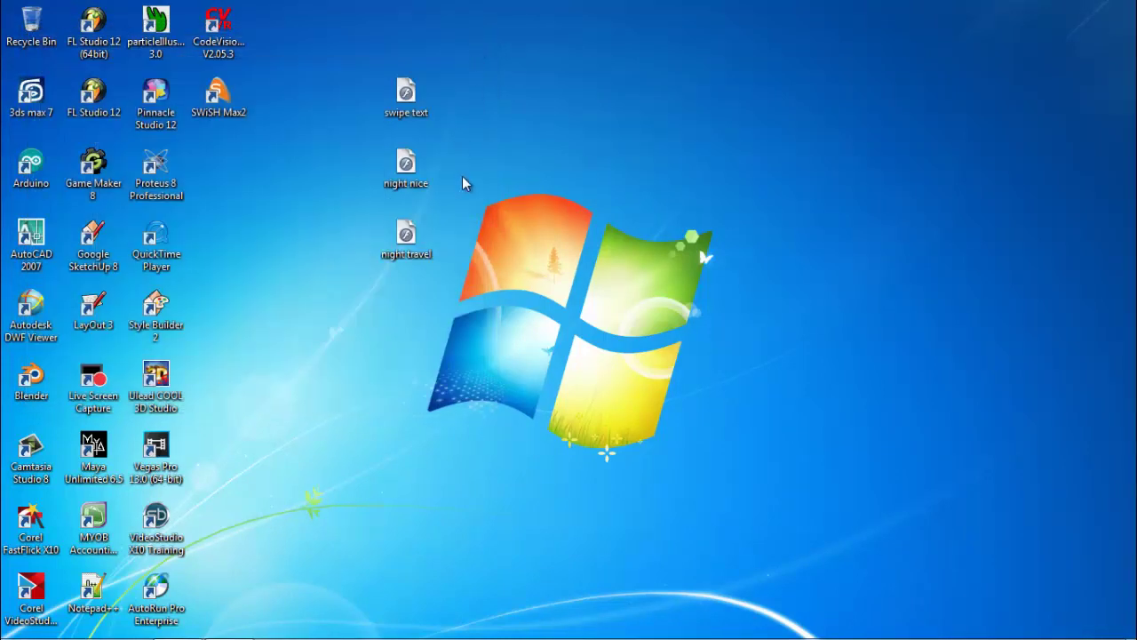
click(411, 103)
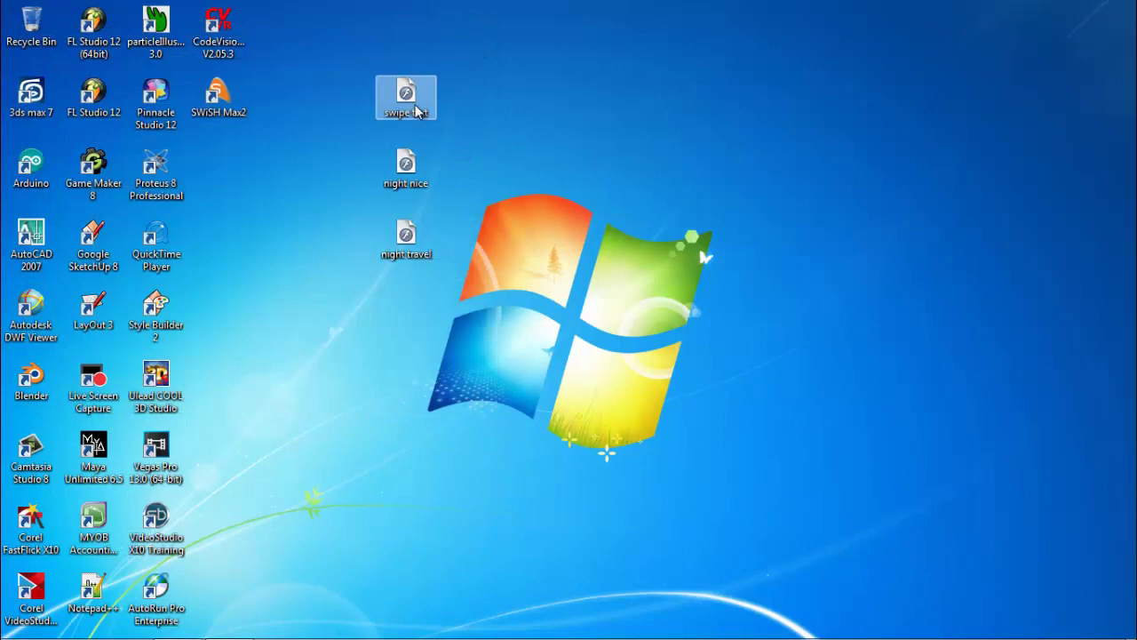
double_click(415, 110)
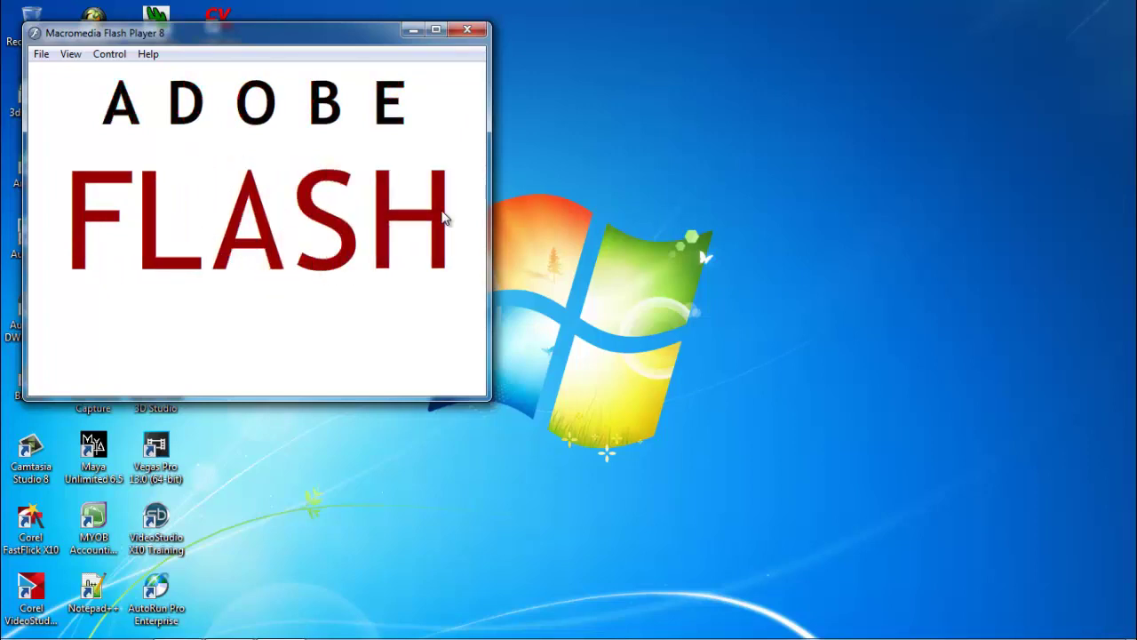
click(482, 34)
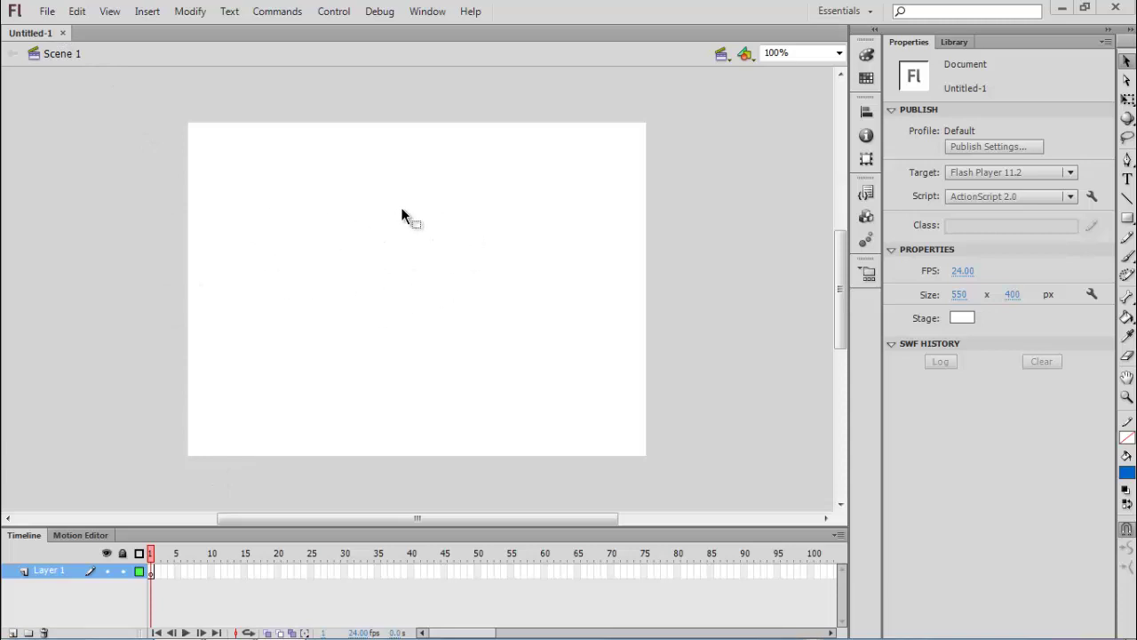
Import the Desert image from the Sample Pictures folder onto the stage of the untitled Flash document.
click(50, 19)
mouse_move(152, 265)
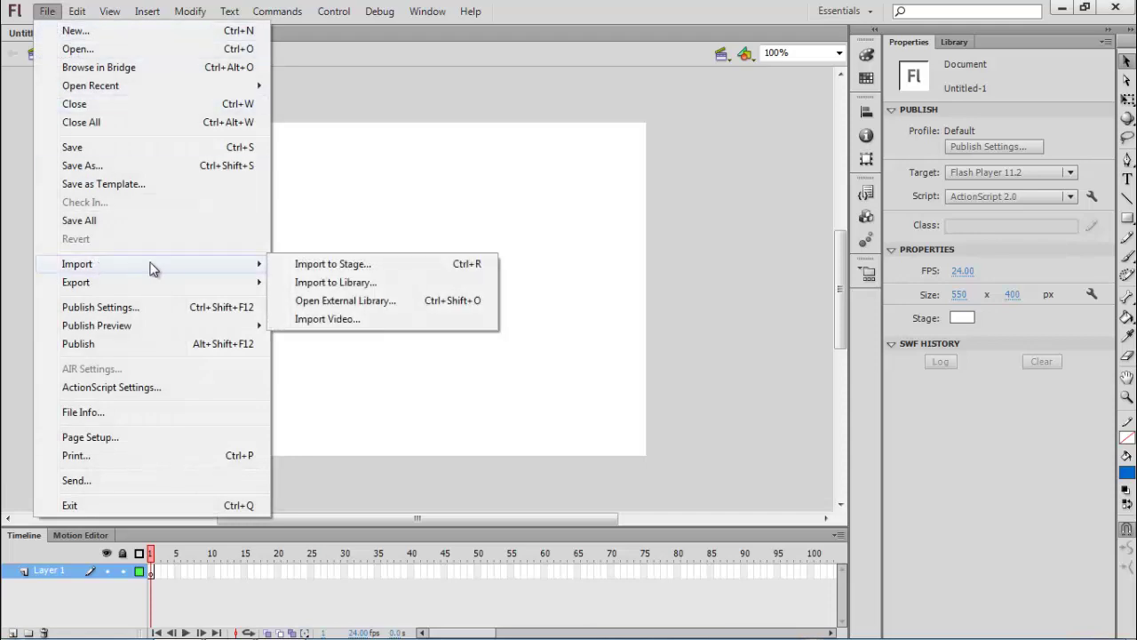
click(331, 273)
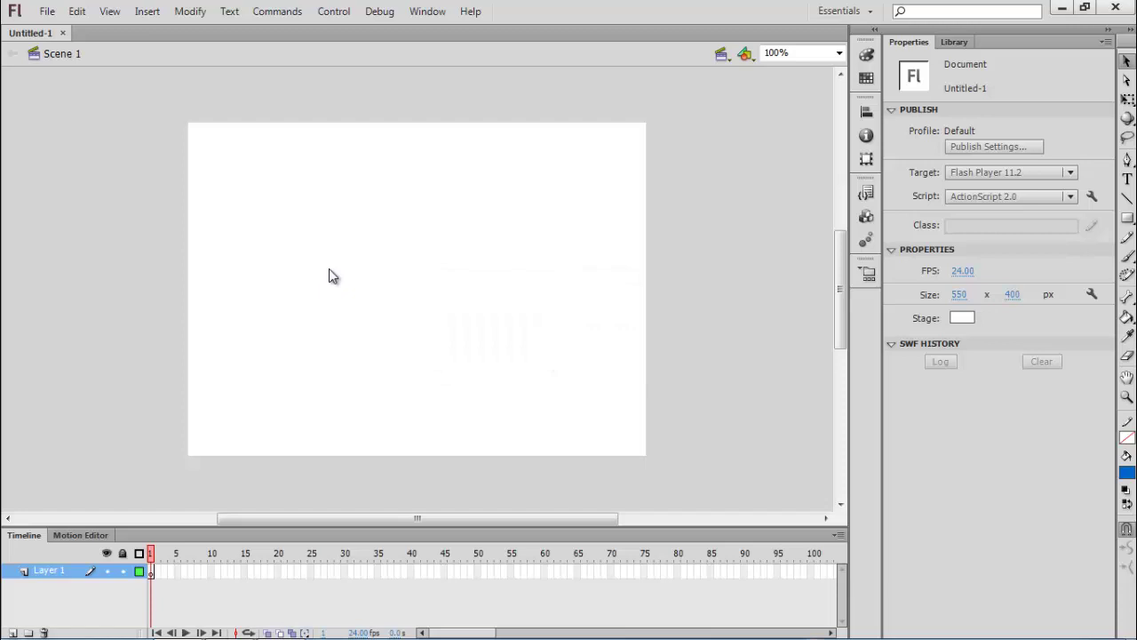
key(ctrl+r)
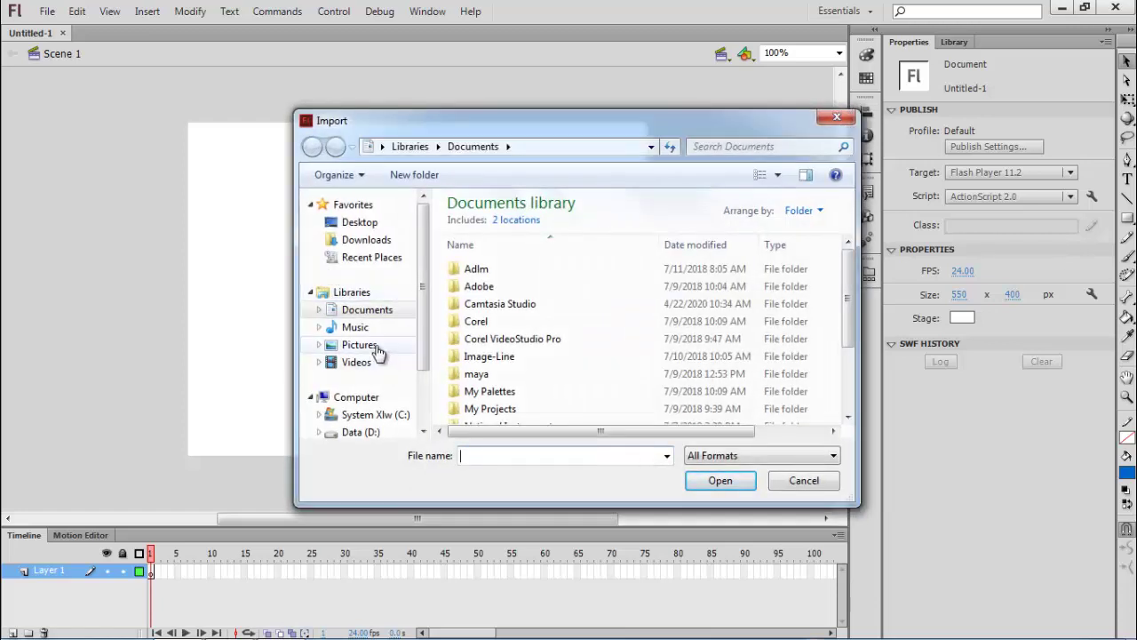
click(359, 344)
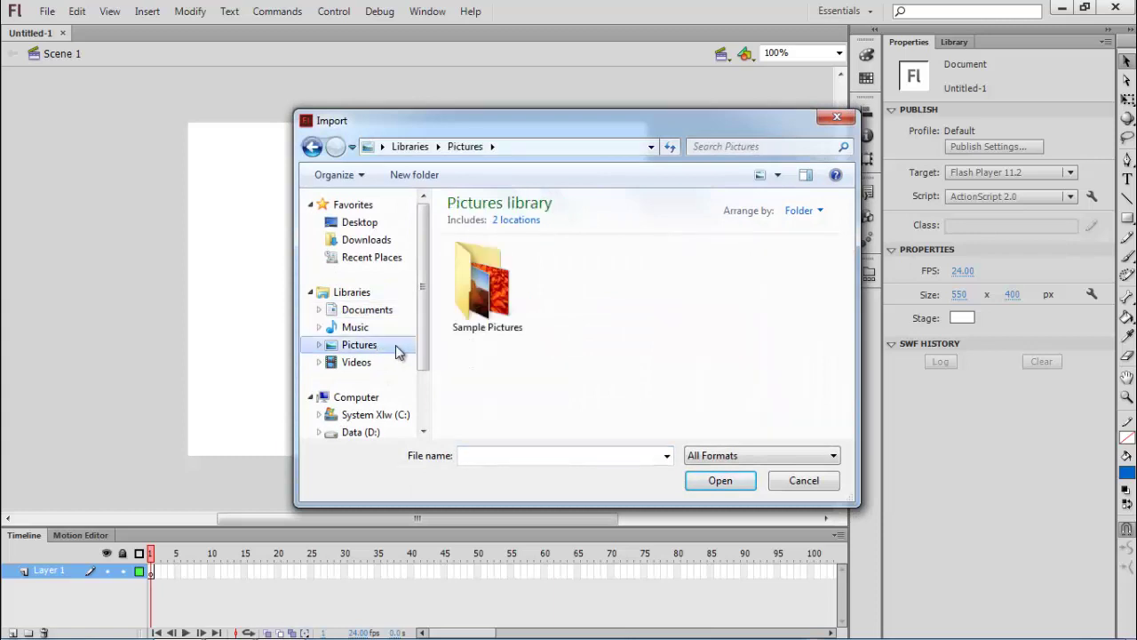
double_click(492, 293)
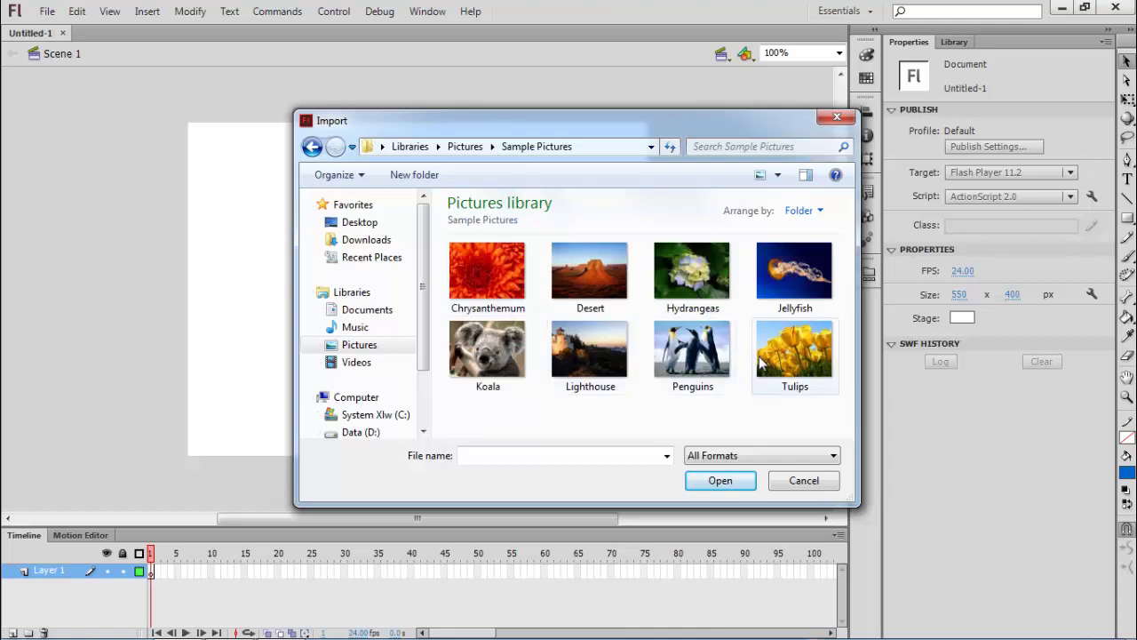
click(604, 280)
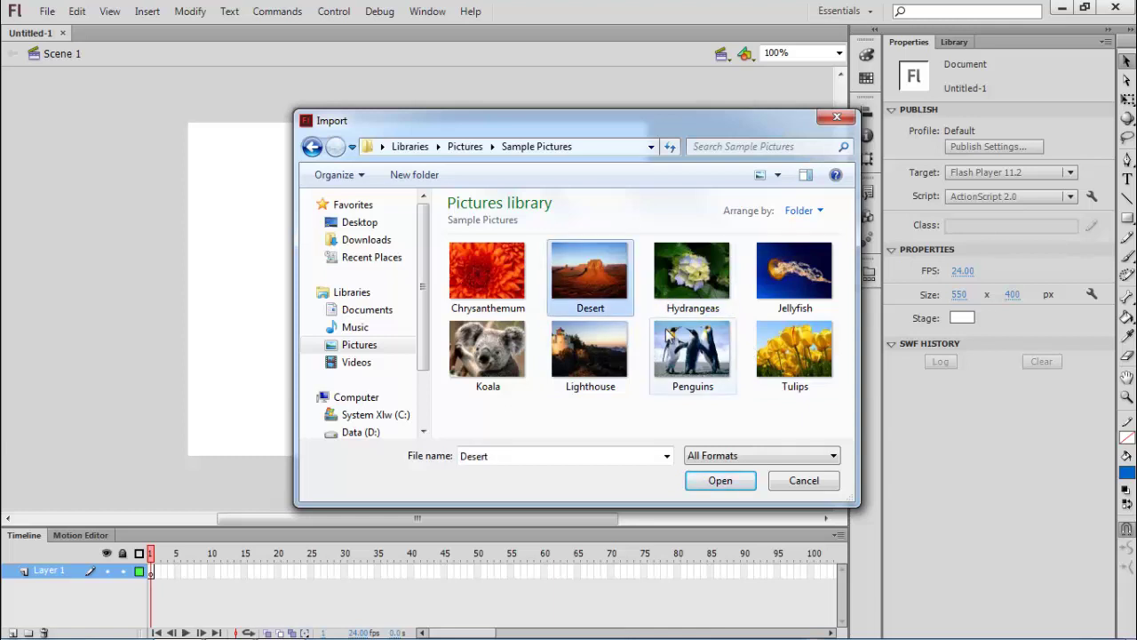
click(716, 487)
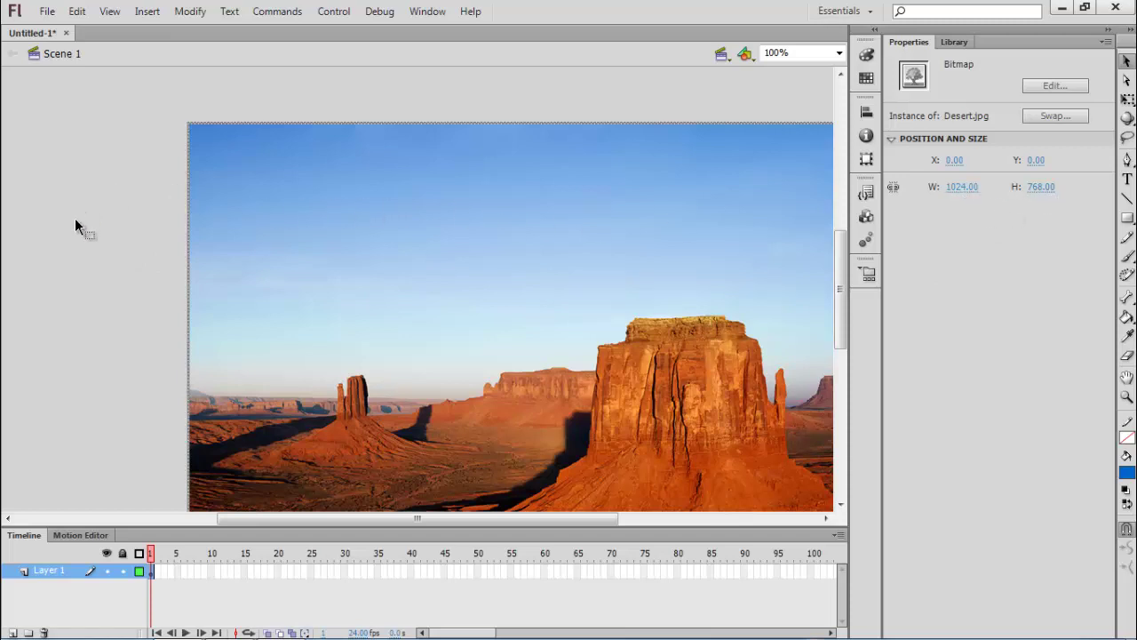
Set the document's stage size to 1024 x 768 px.
click(57, 232)
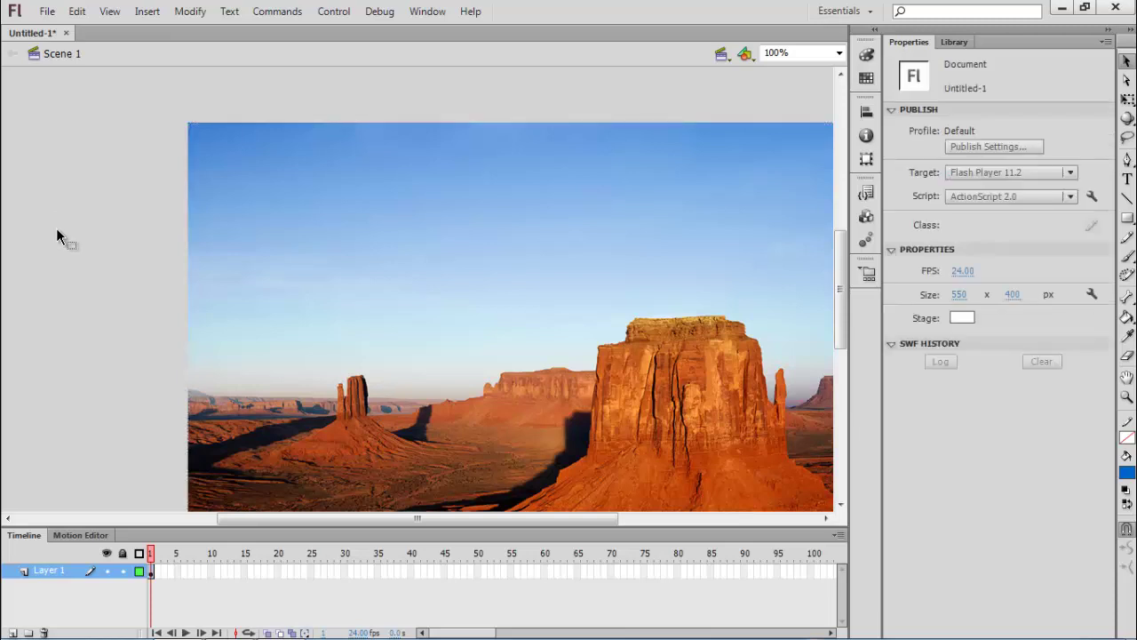
click(959, 295)
text(1024)
key(Tab)
text(7)
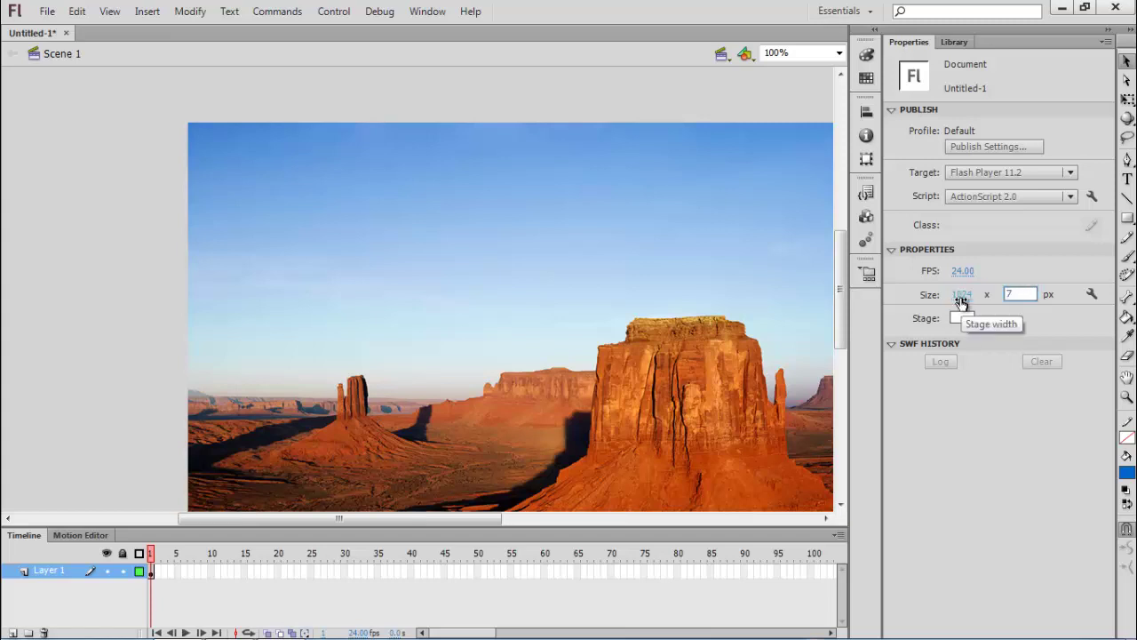
text(68)
key(Return)
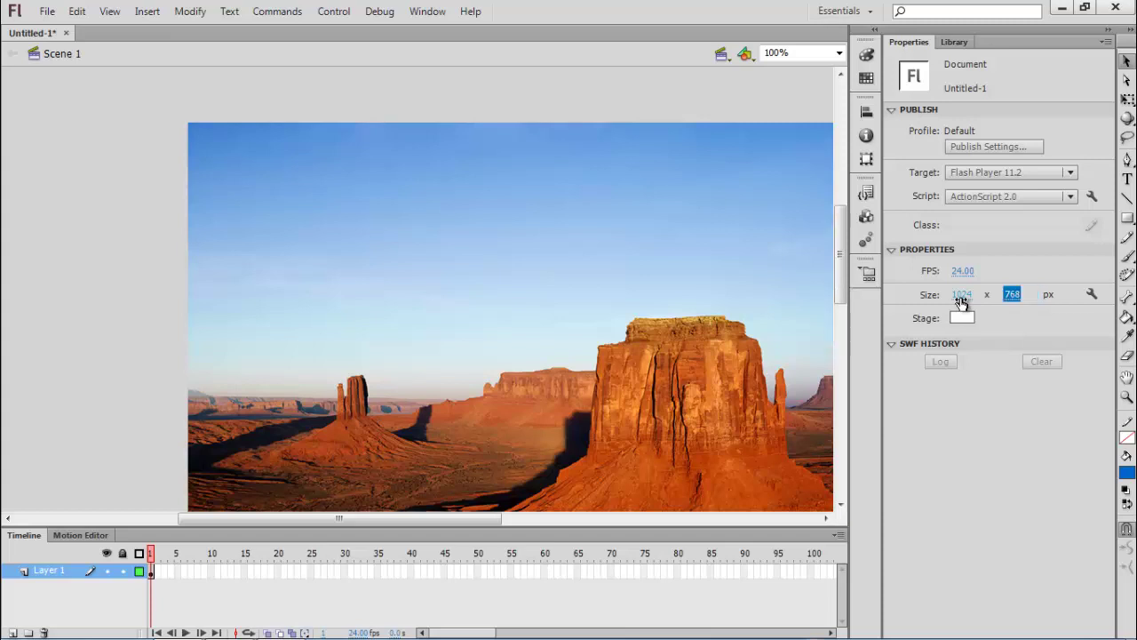
Add a new layer above the desert image and place the static text "Welcome" in the sky on its first frame.
click(109, 11)
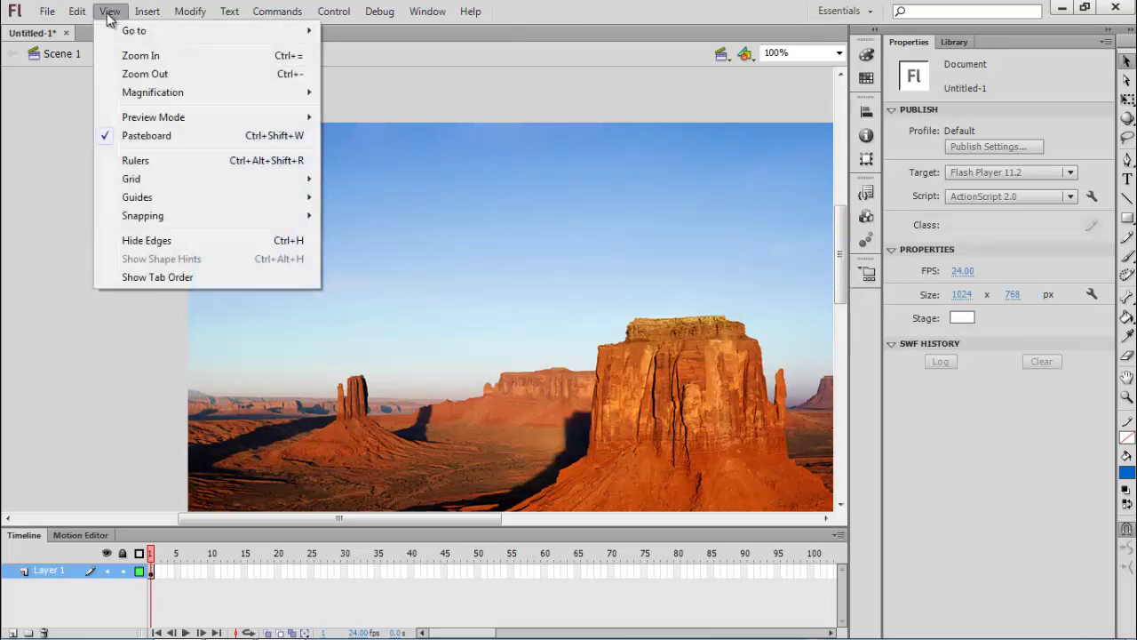
mouse_move(150, 95)
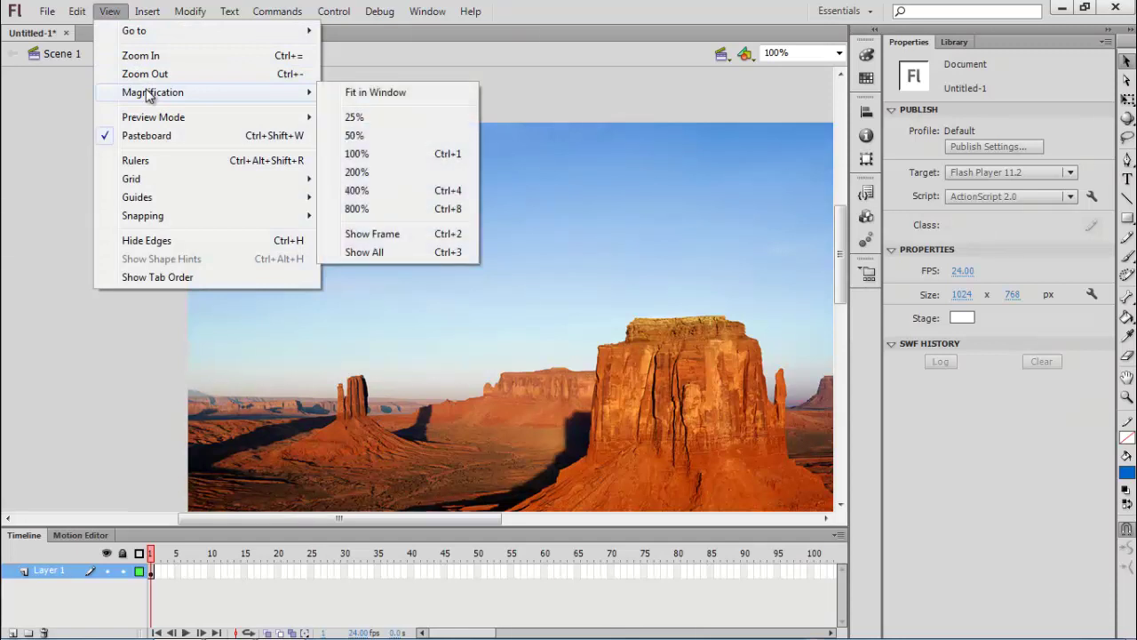
click(405, 95)
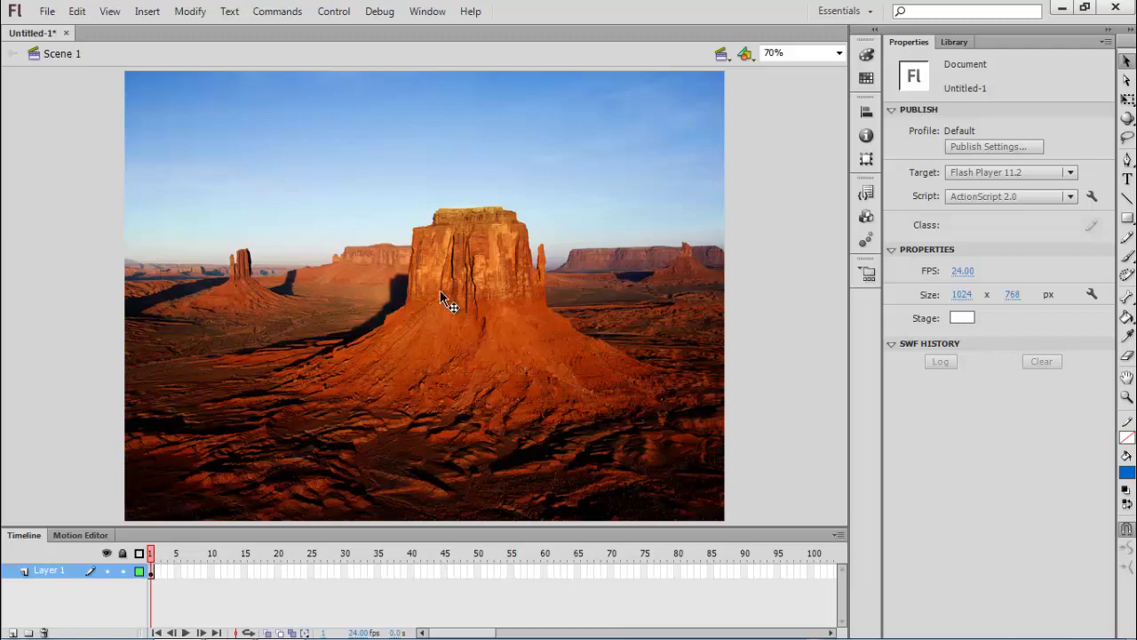
click(12, 631)
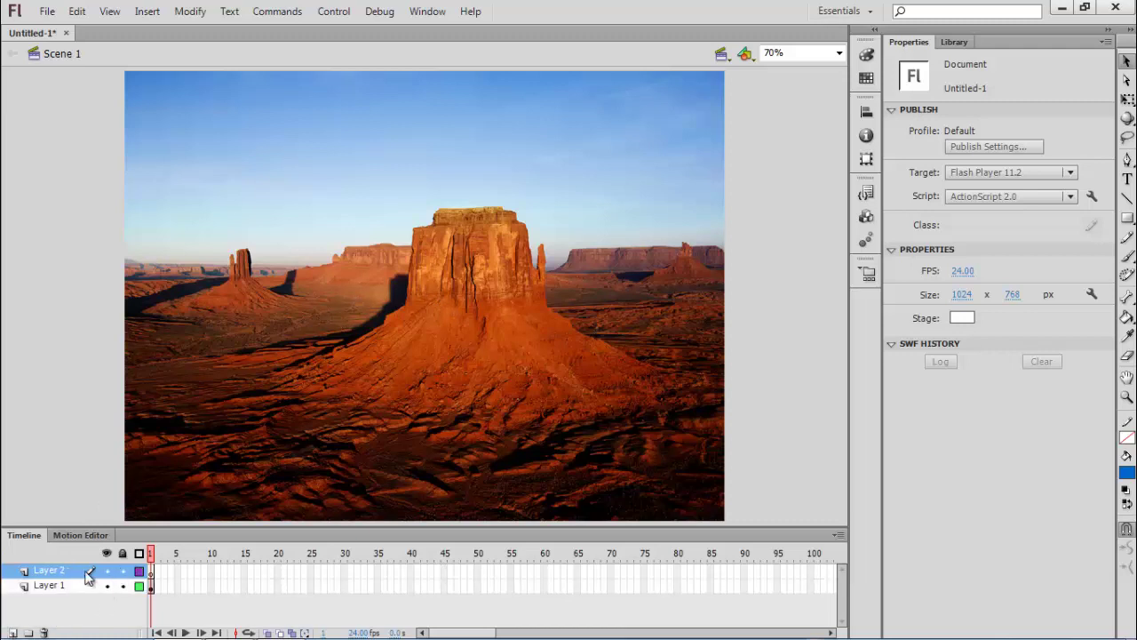
click(153, 573)
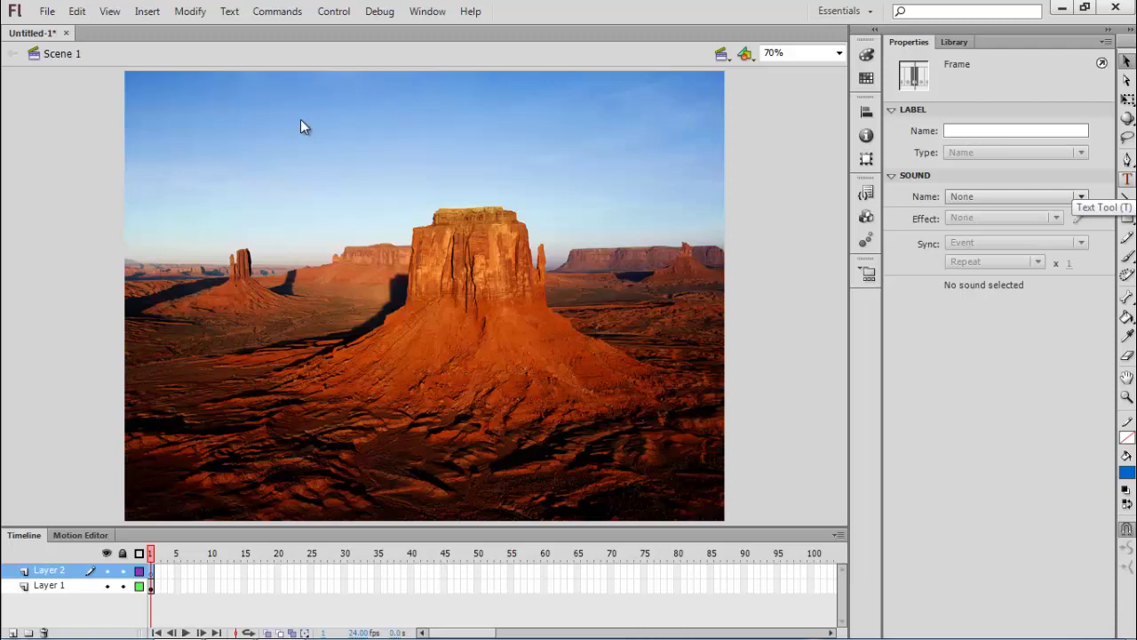
key(t)
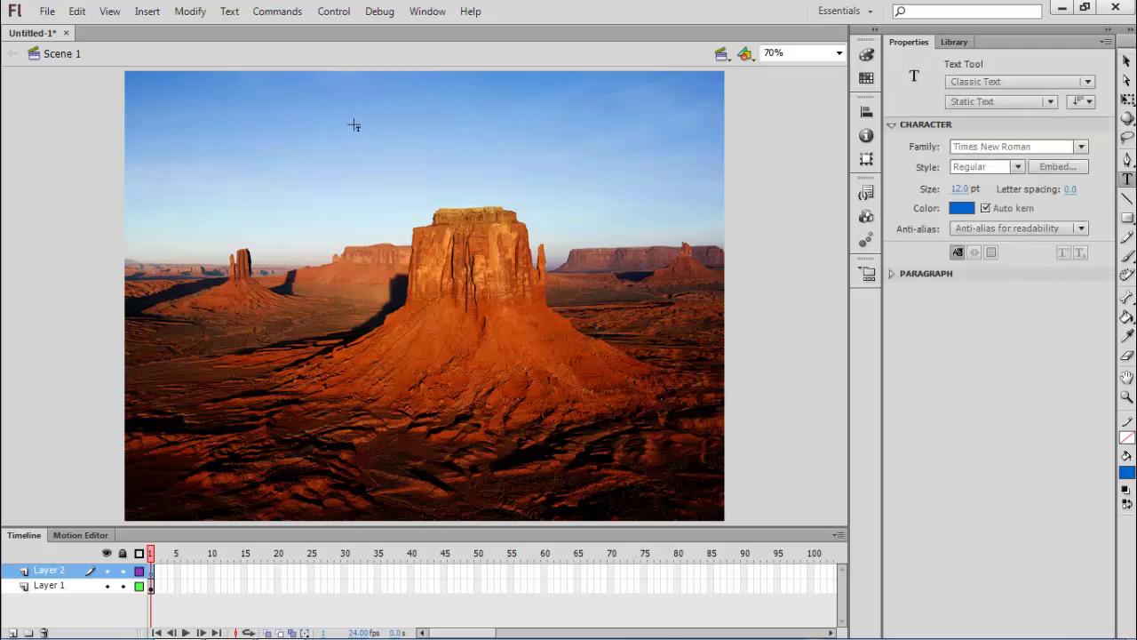
click(300, 111)
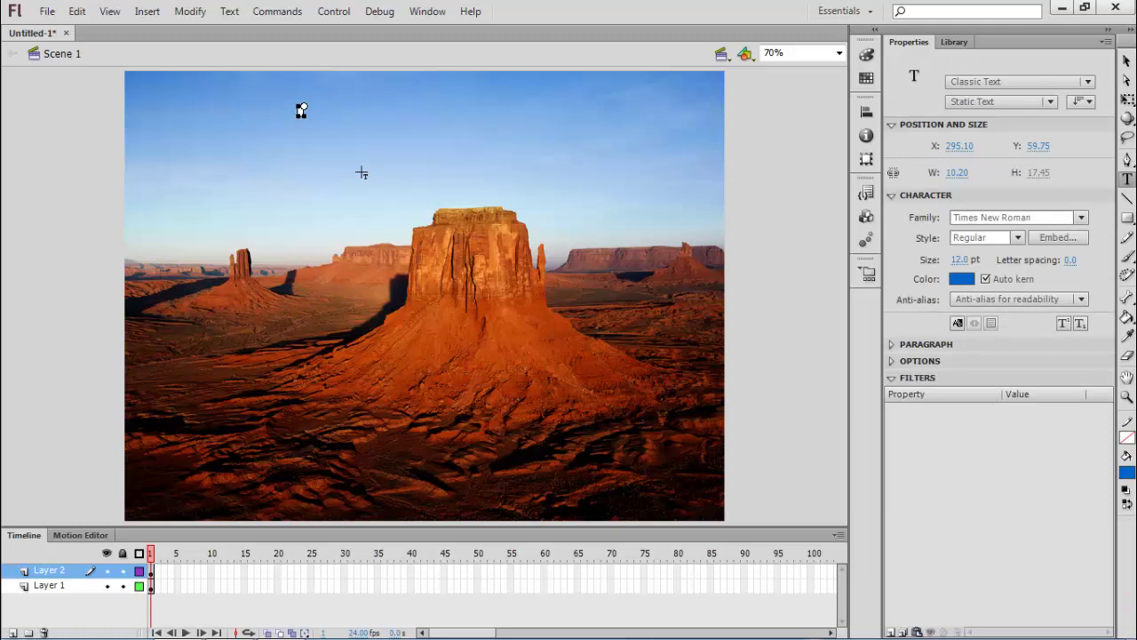
text(Welcome)
click(1127, 60)
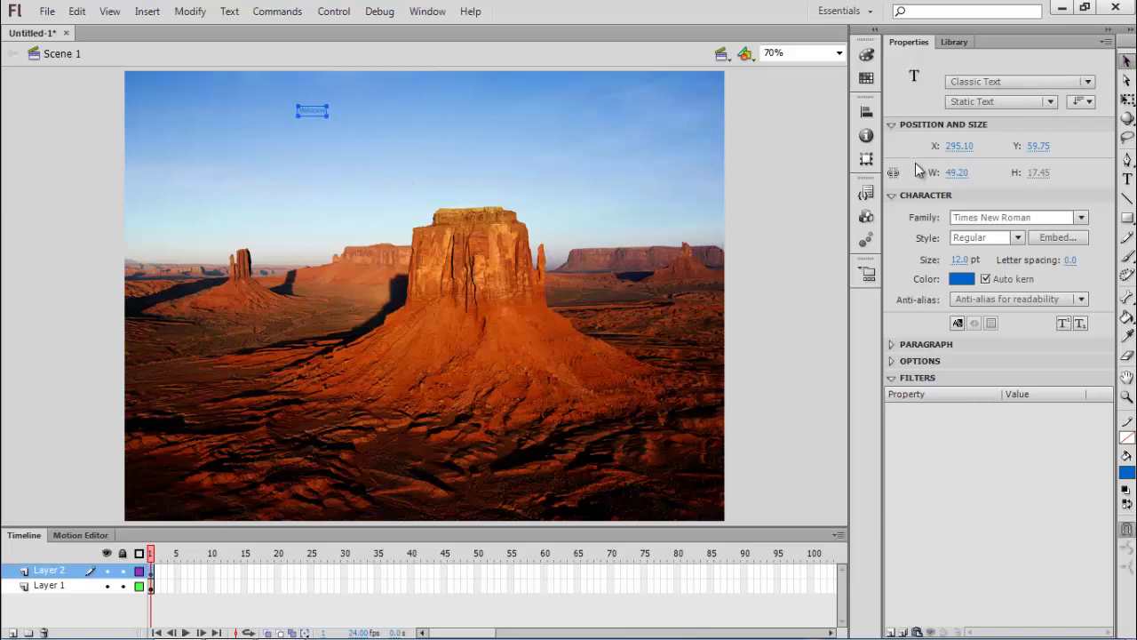
Format the "Welcome" text at 96 pt in white and reposition it to about X 343, Y 38.
drag(959, 265, 1048, 273)
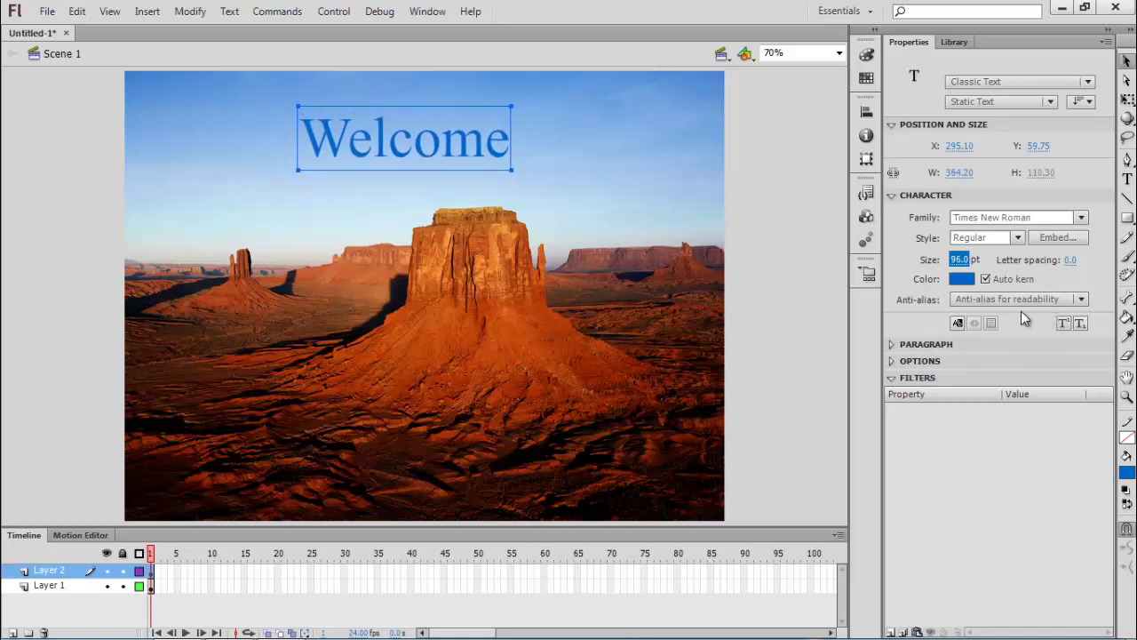
click(962, 278)
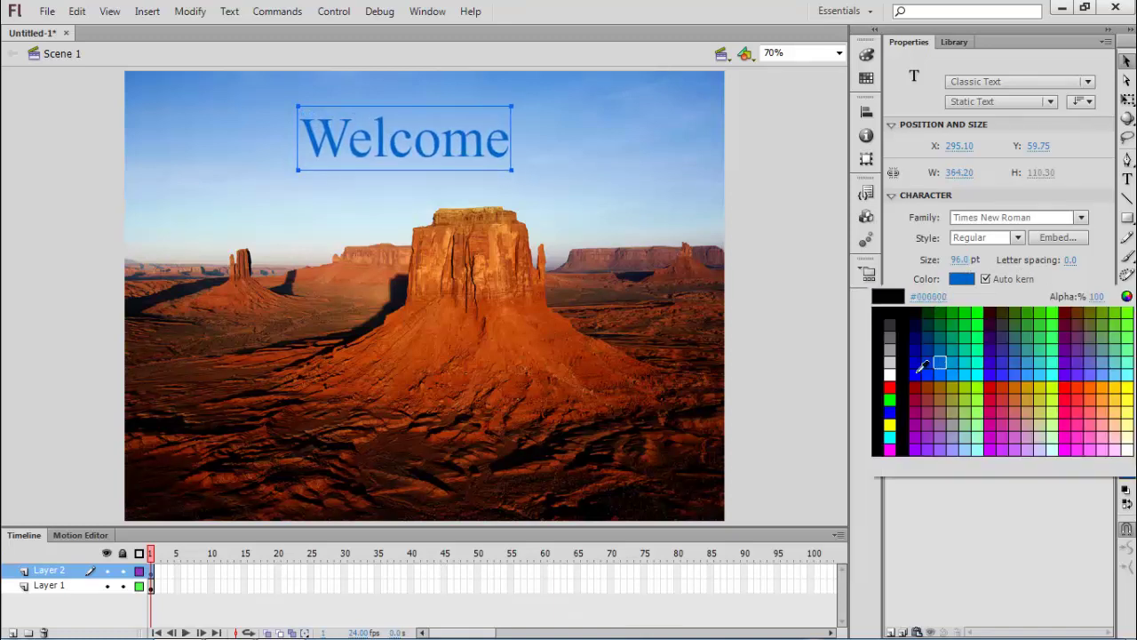
click(890, 374)
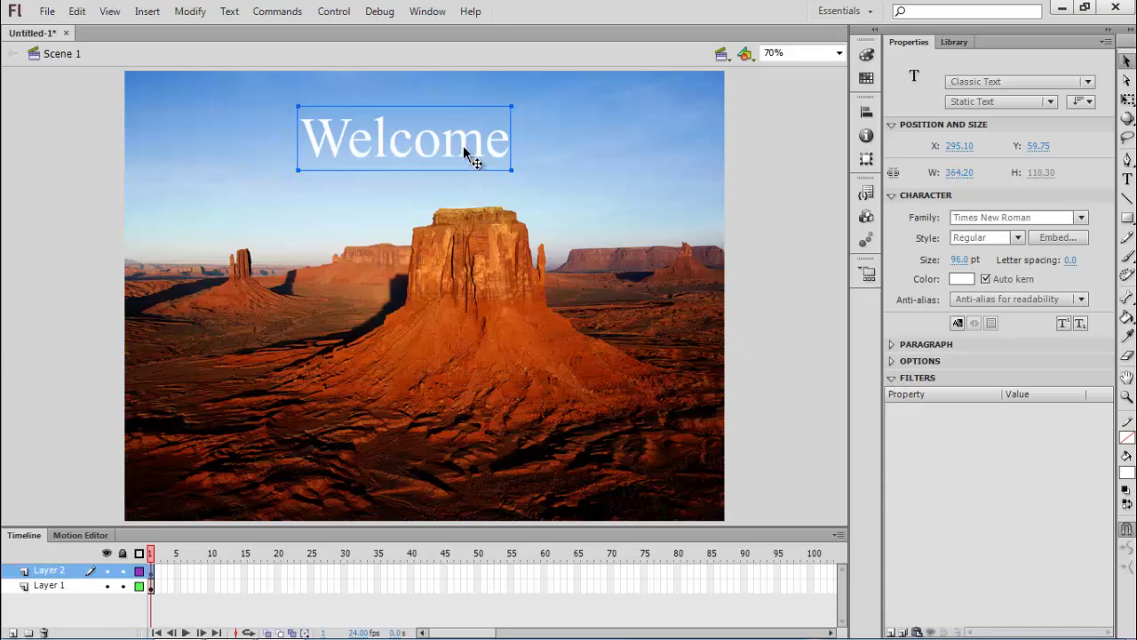
drag(465, 148, 482, 133)
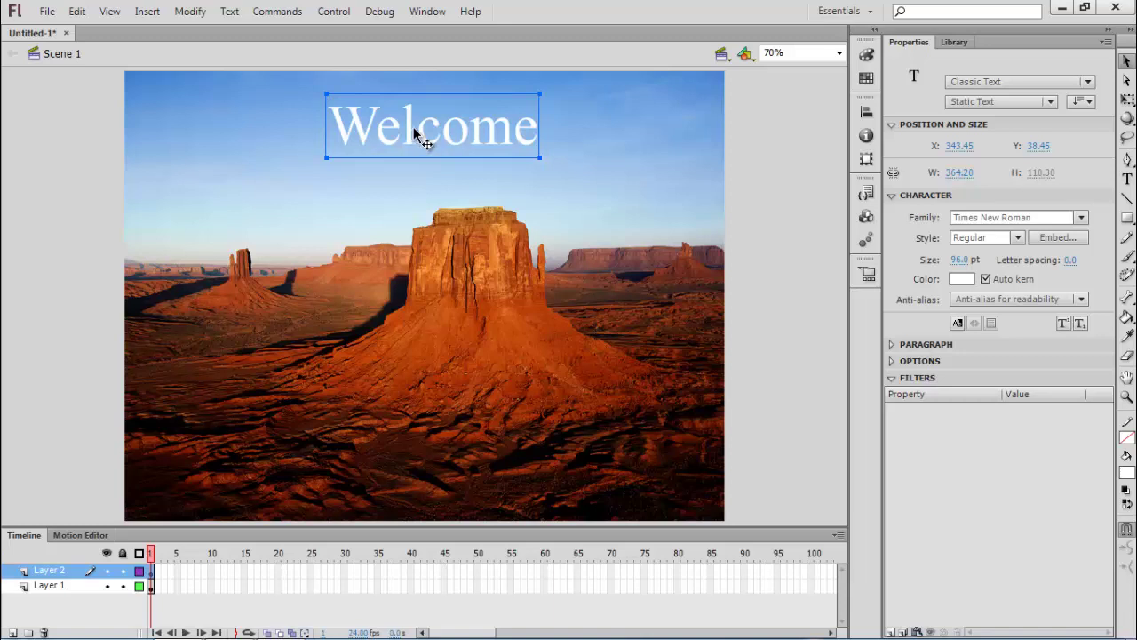
Convert the "Welcome" text into a Movie Clip symbol named "teks1" with centre registration.
click(190, 12)
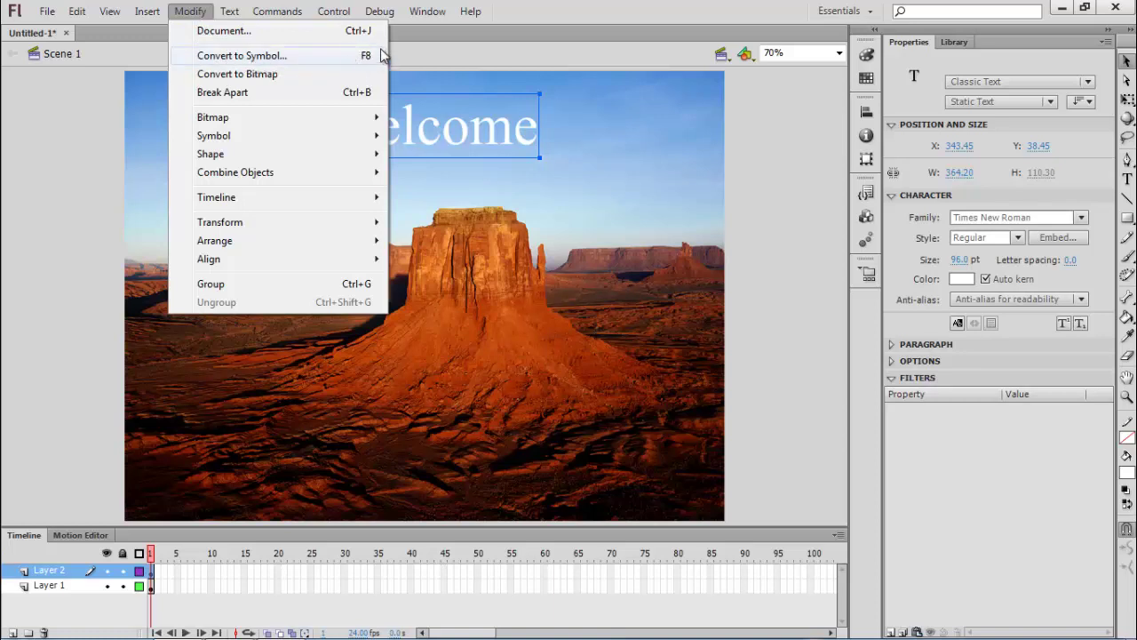
click(273, 55)
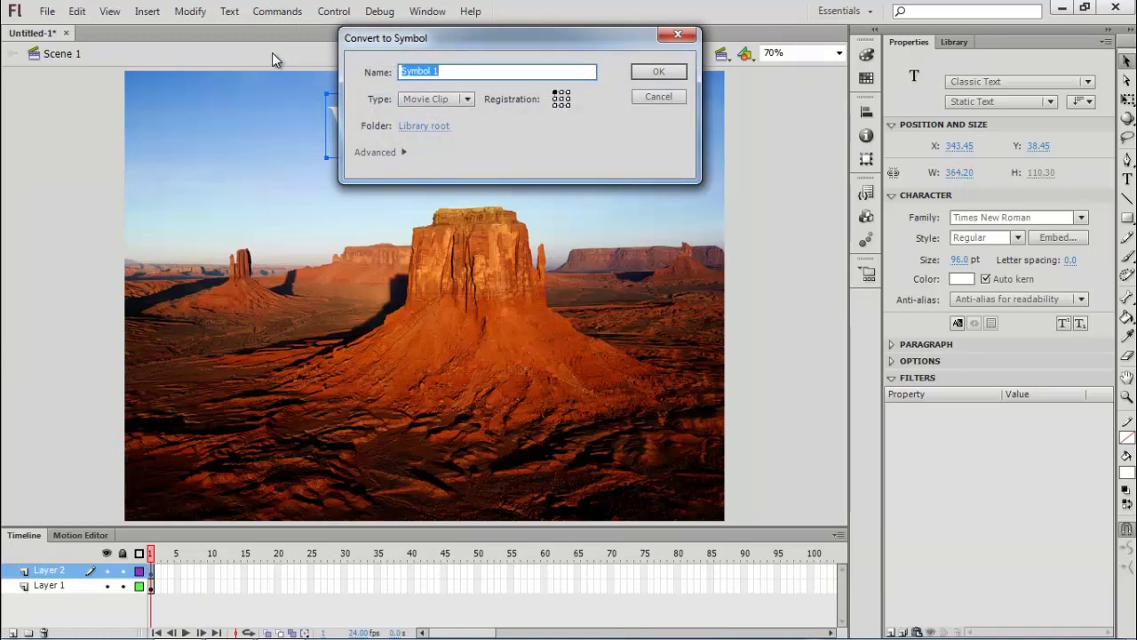
text(teks)
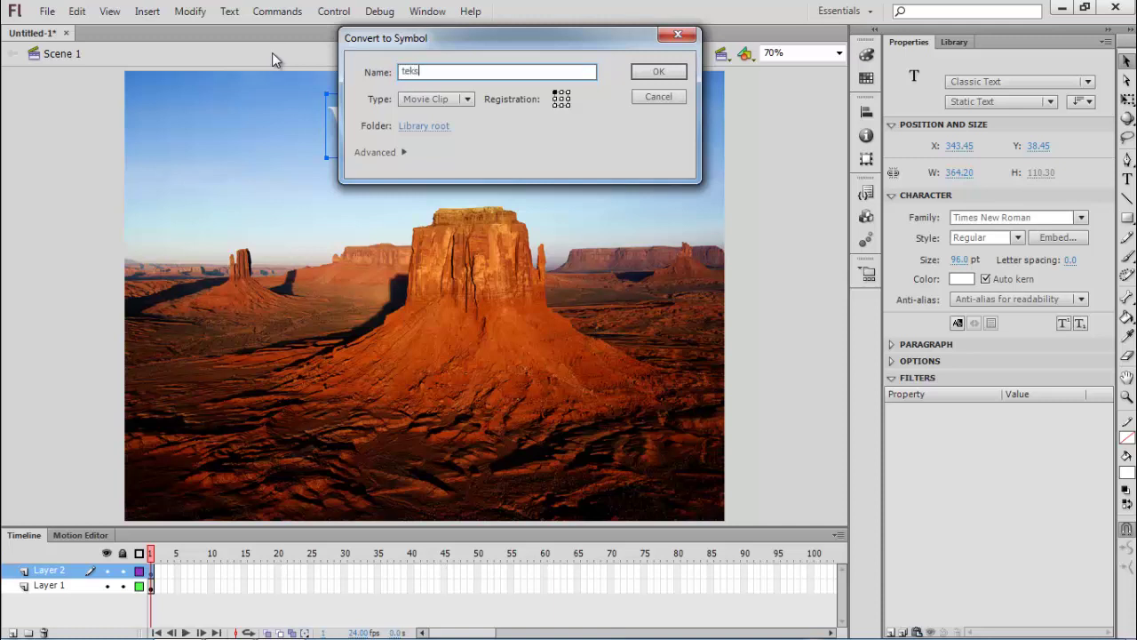
text(1)
click(467, 99)
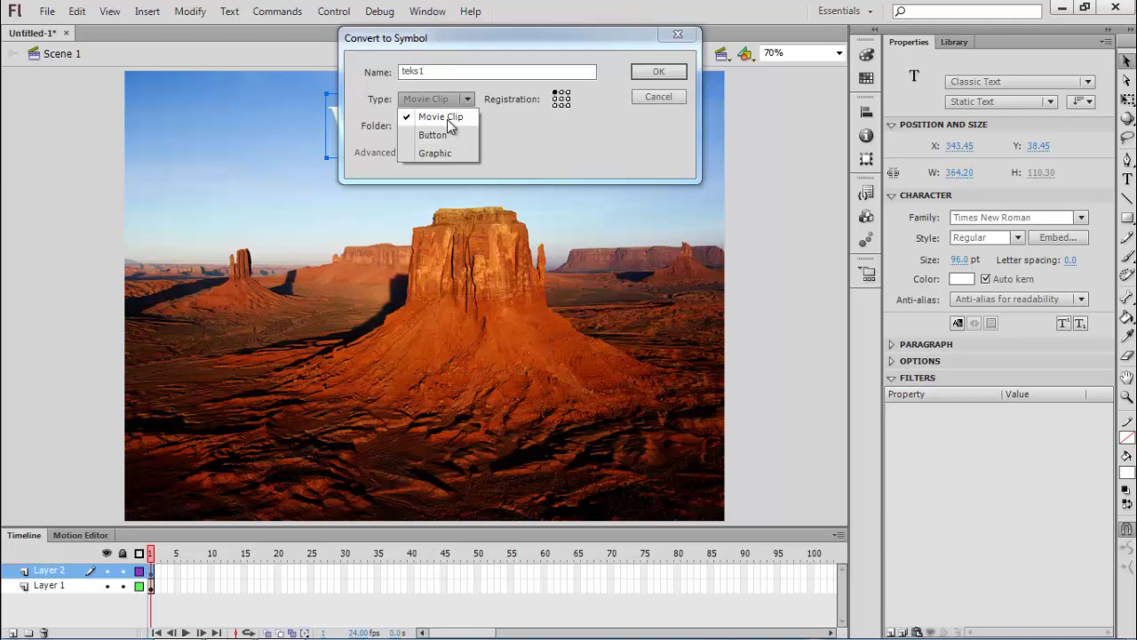
click(447, 120)
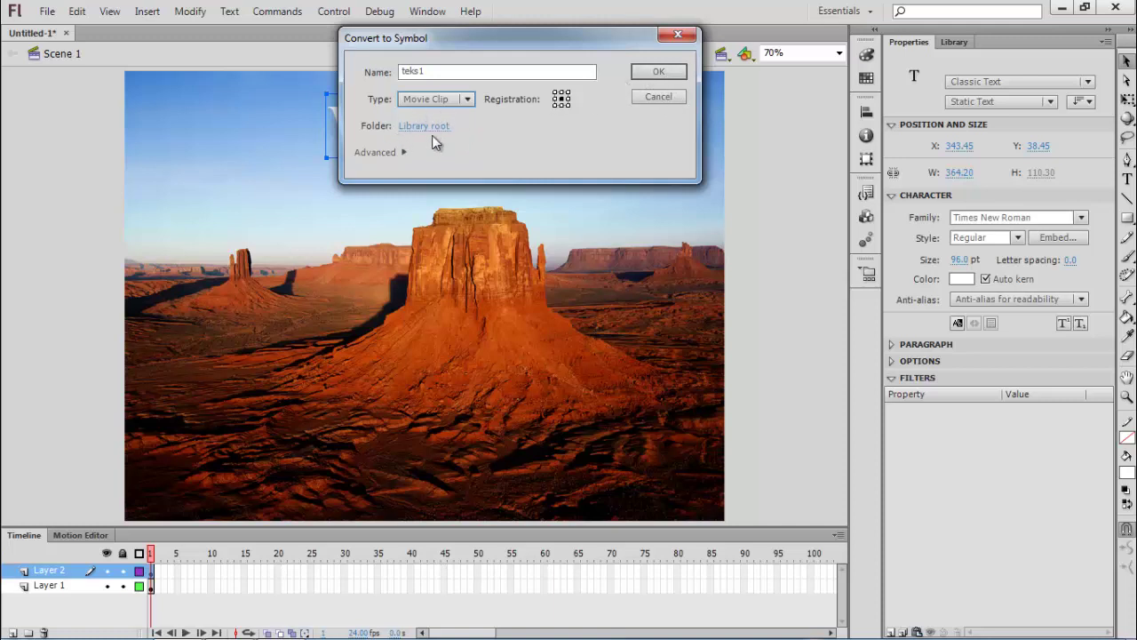
click(660, 73)
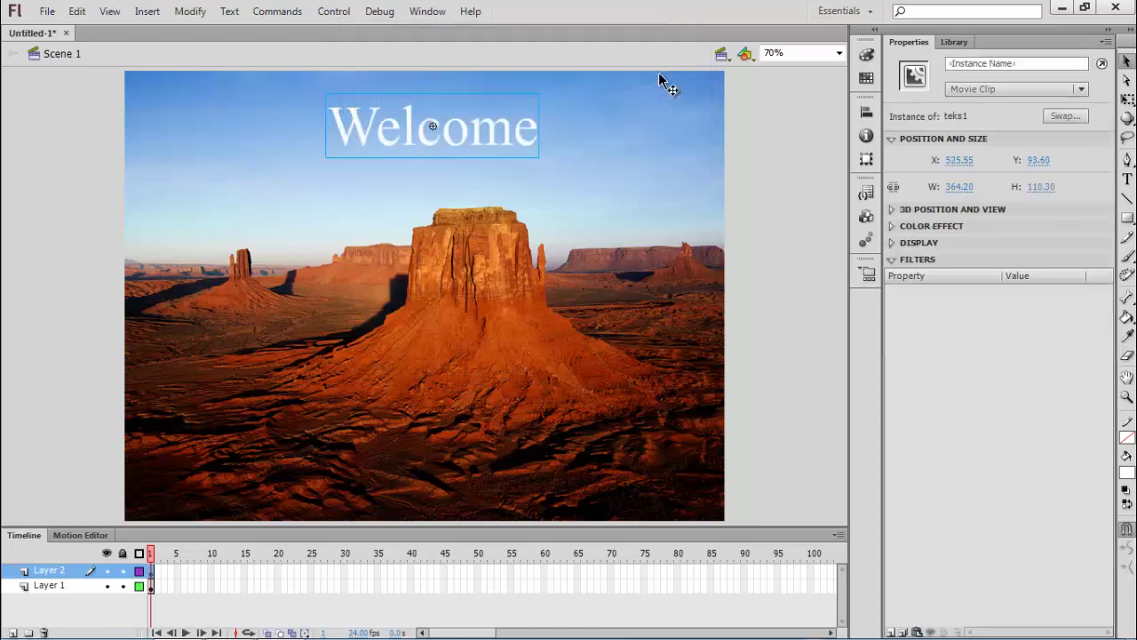
Open the "teks1" movie clip for editing in place and insert a keyframe at frame 25 of its Layer 1.
click(953, 44)
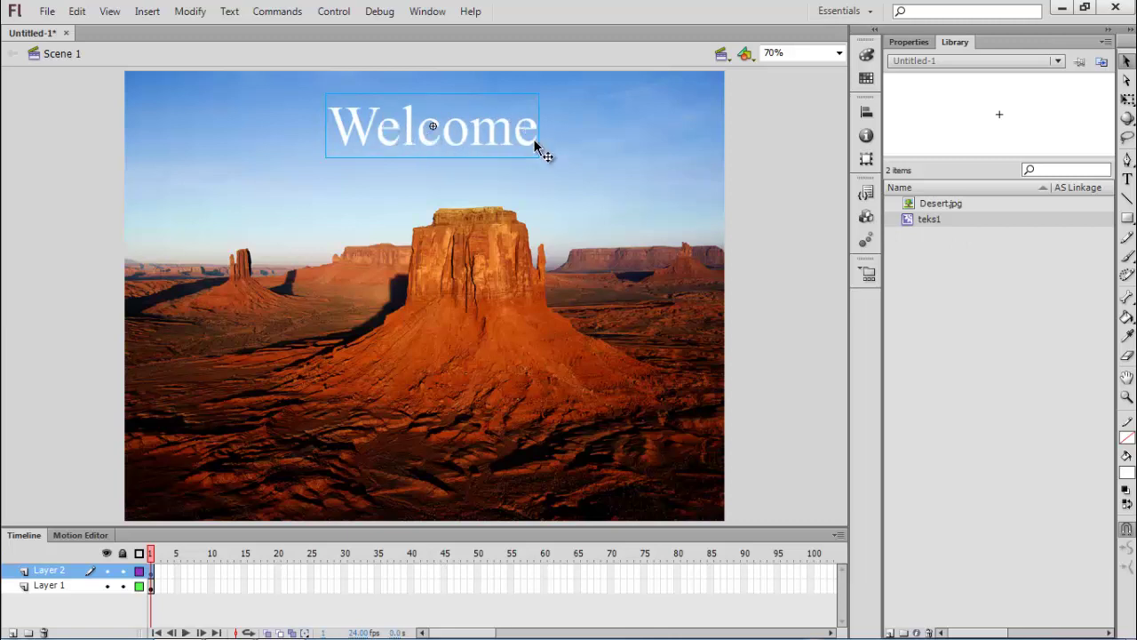
double_click(435, 131)
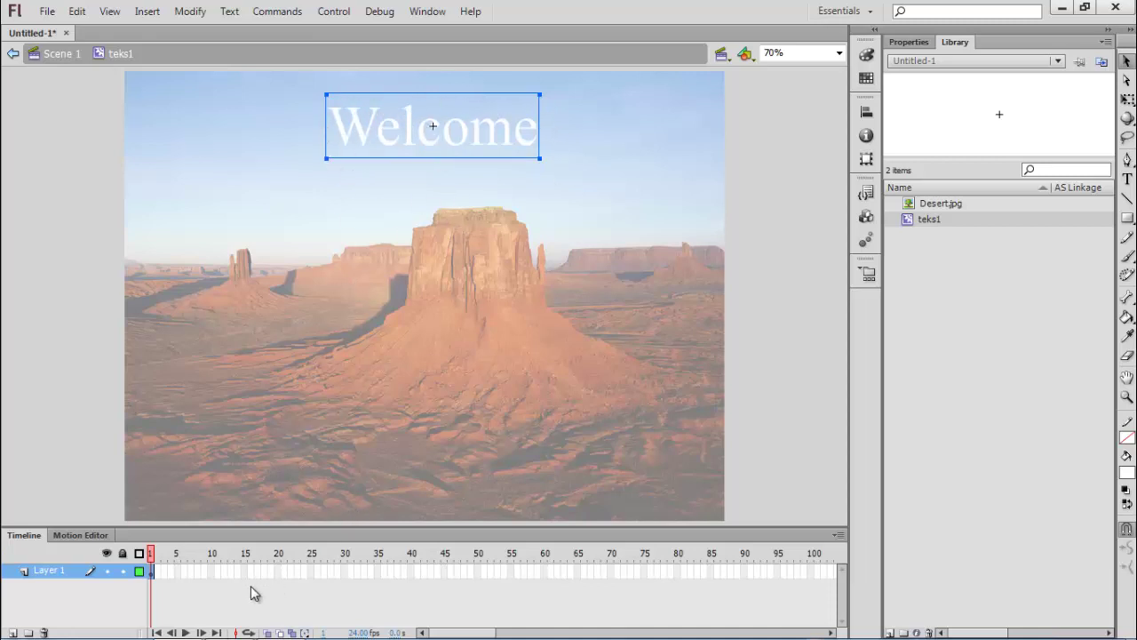
right_click(310, 576)
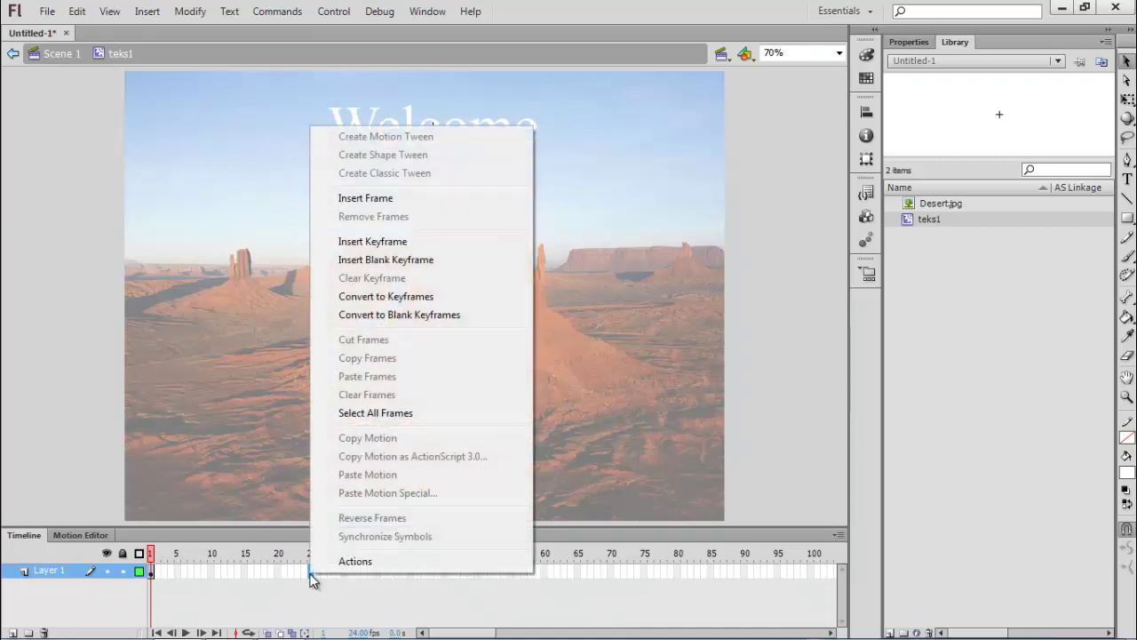
click(388, 247)
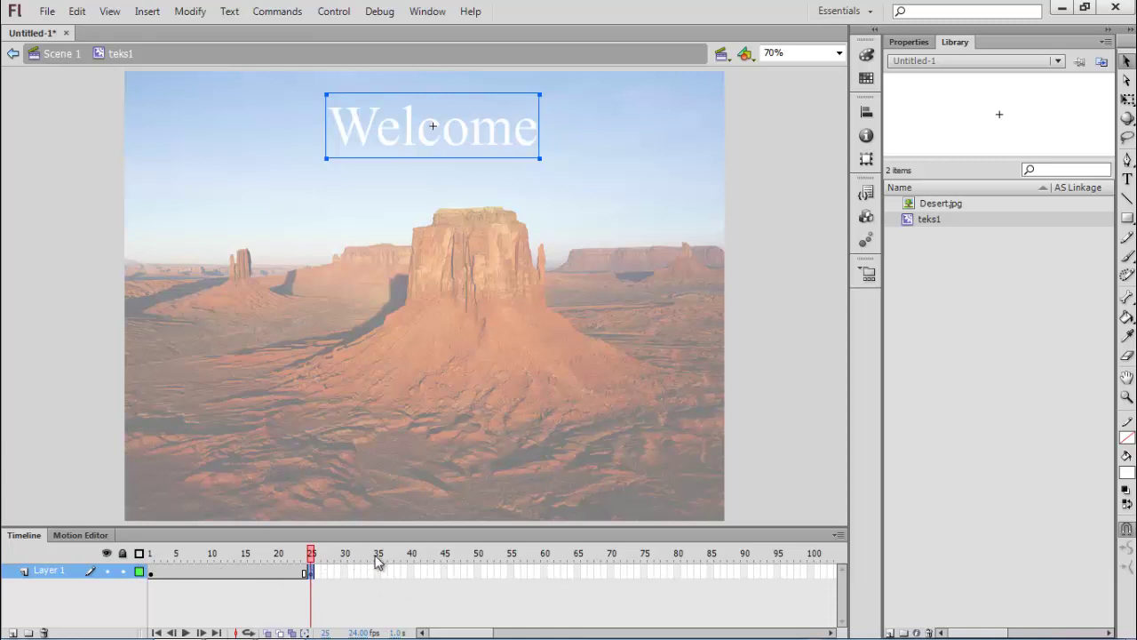
Insert a keyframe at frame 40 and replace the "Welcome" text there with "To".
right_click(413, 576)
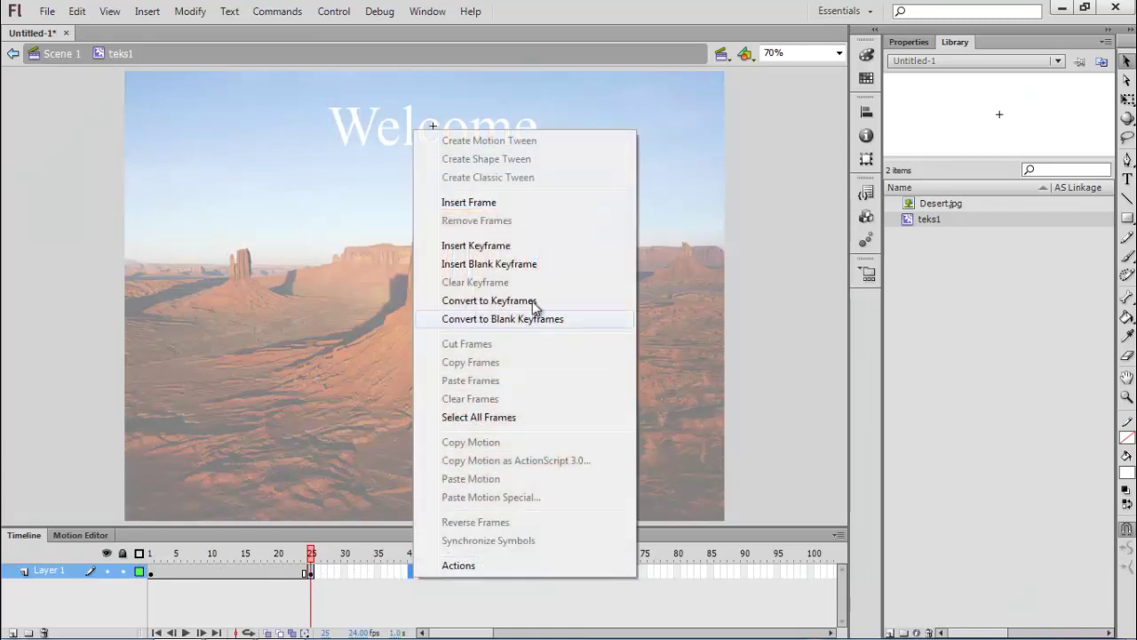
click(496, 245)
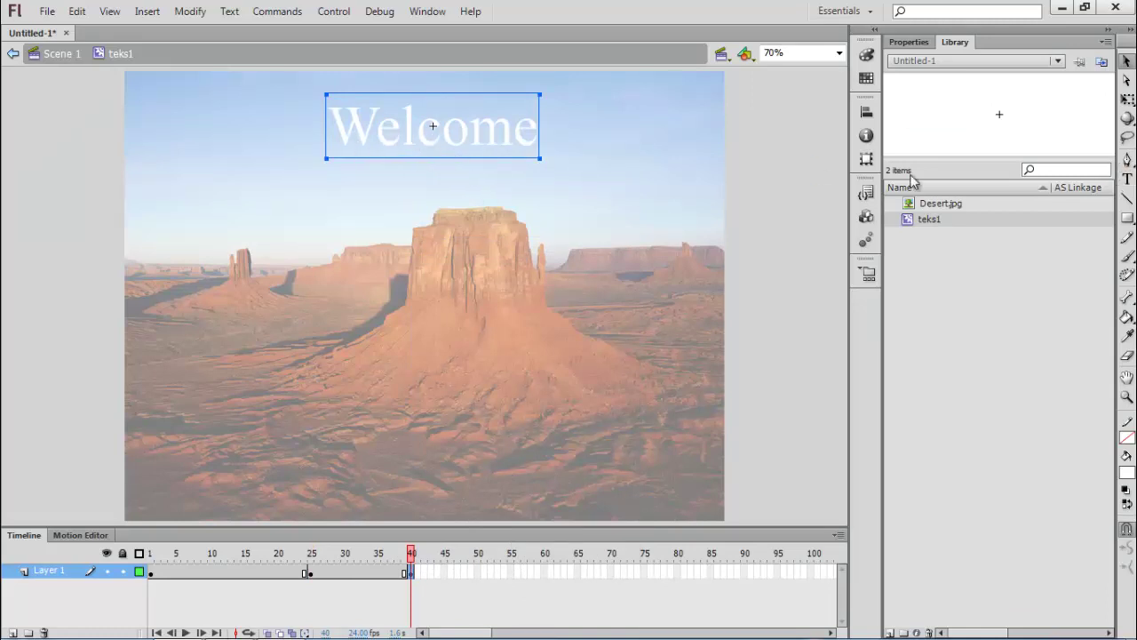
click(1128, 180)
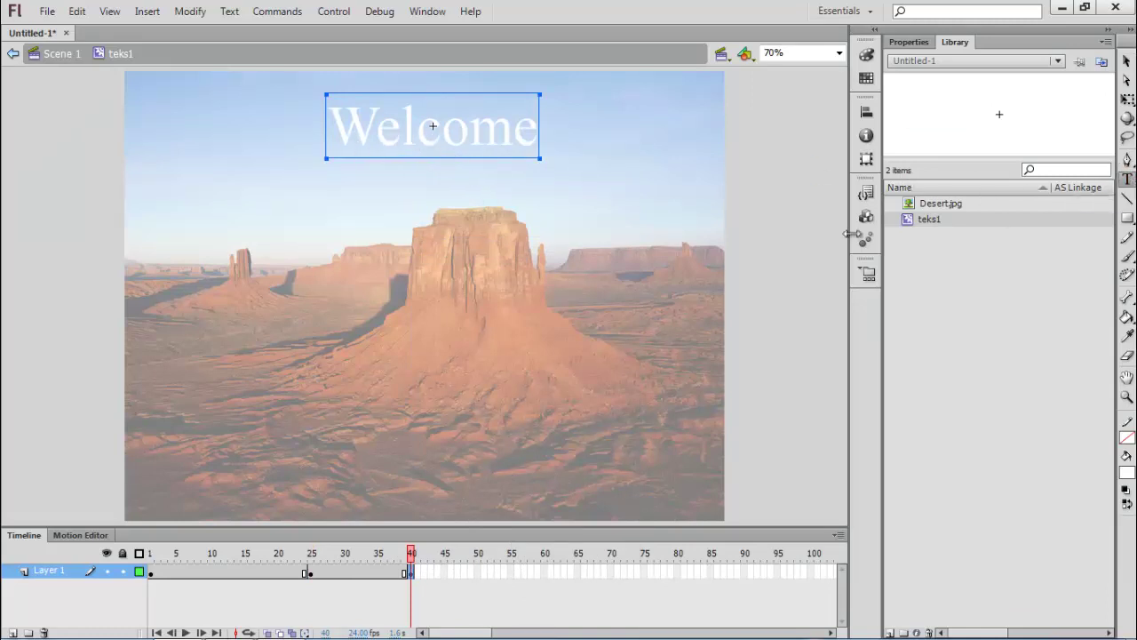
drag(344, 132, 550, 133)
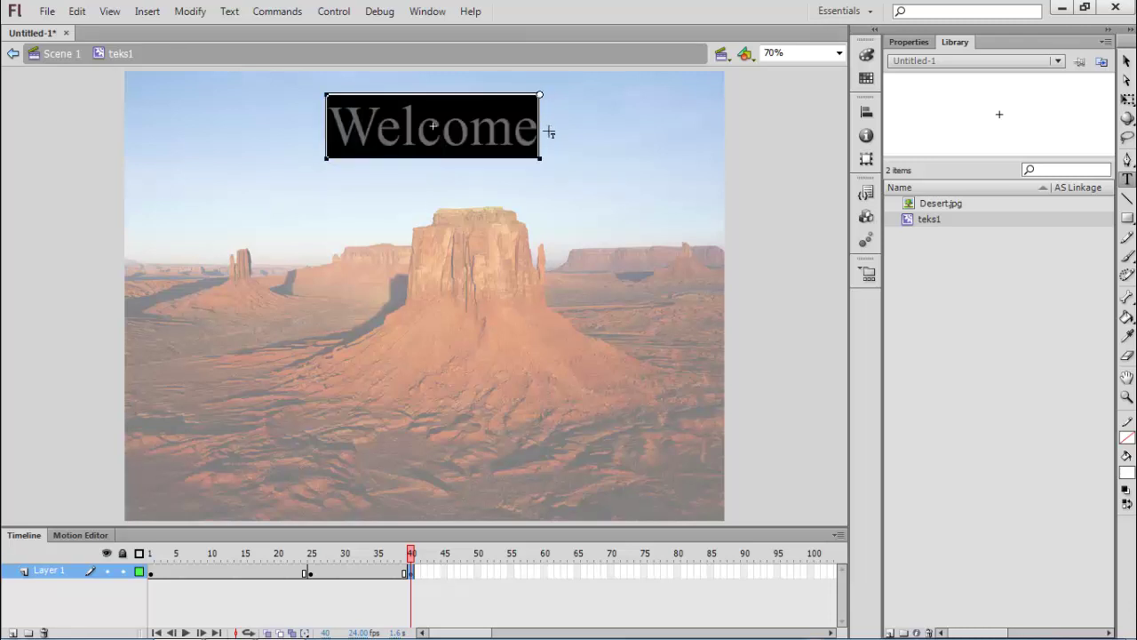
text(To)
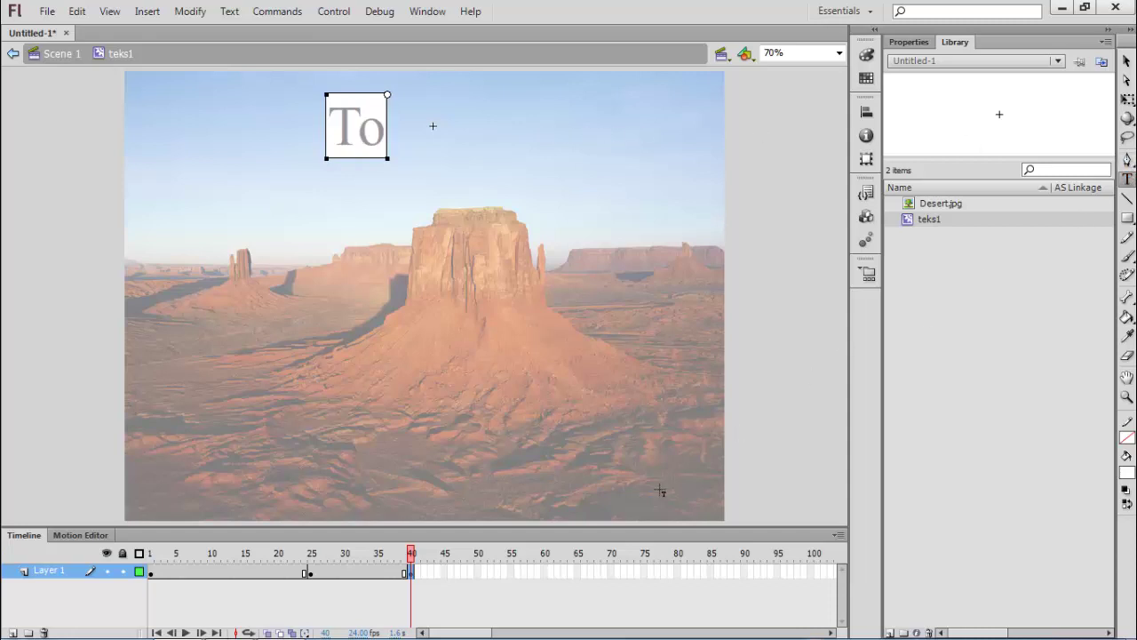
Insert a keyframe at frame 65 to hold the "To" text.
right_click(542, 573)
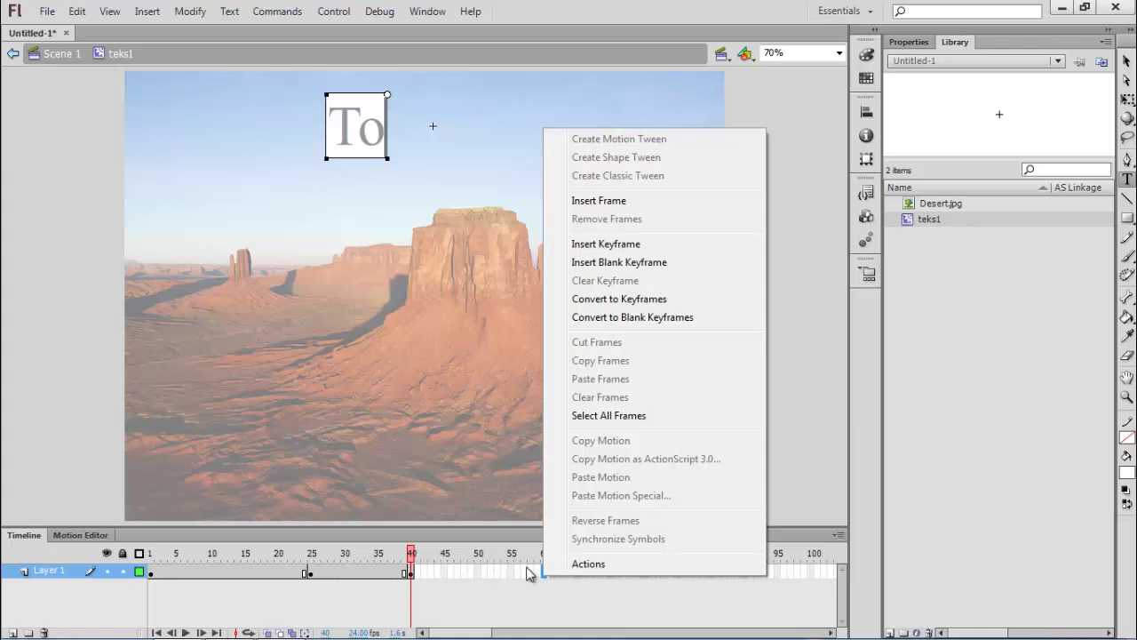
click(542, 579)
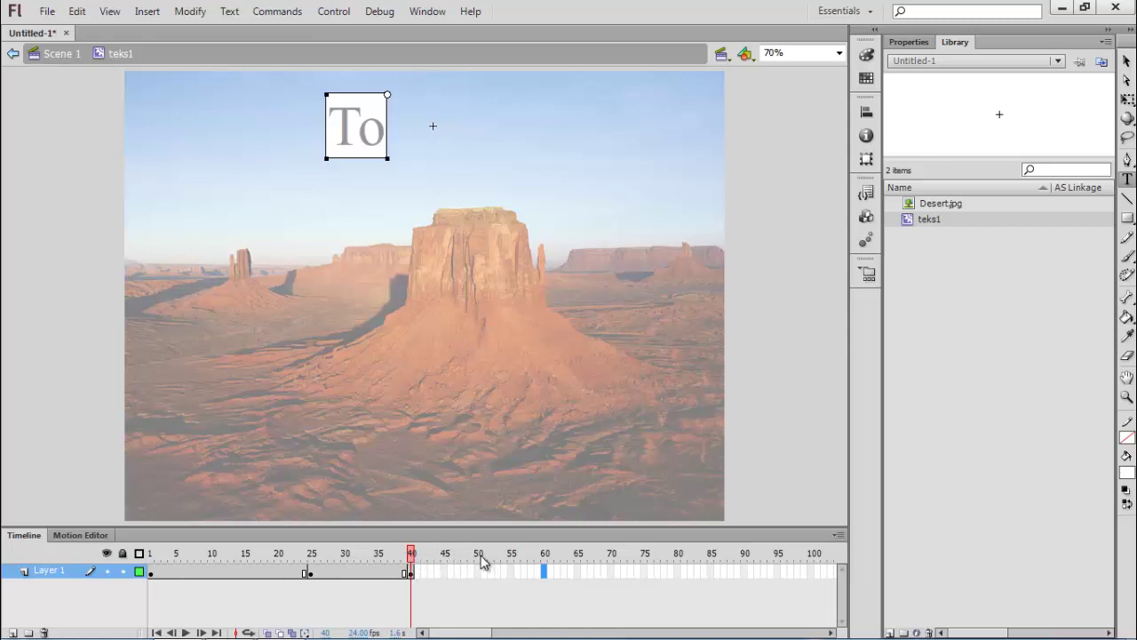
right_click(578, 573)
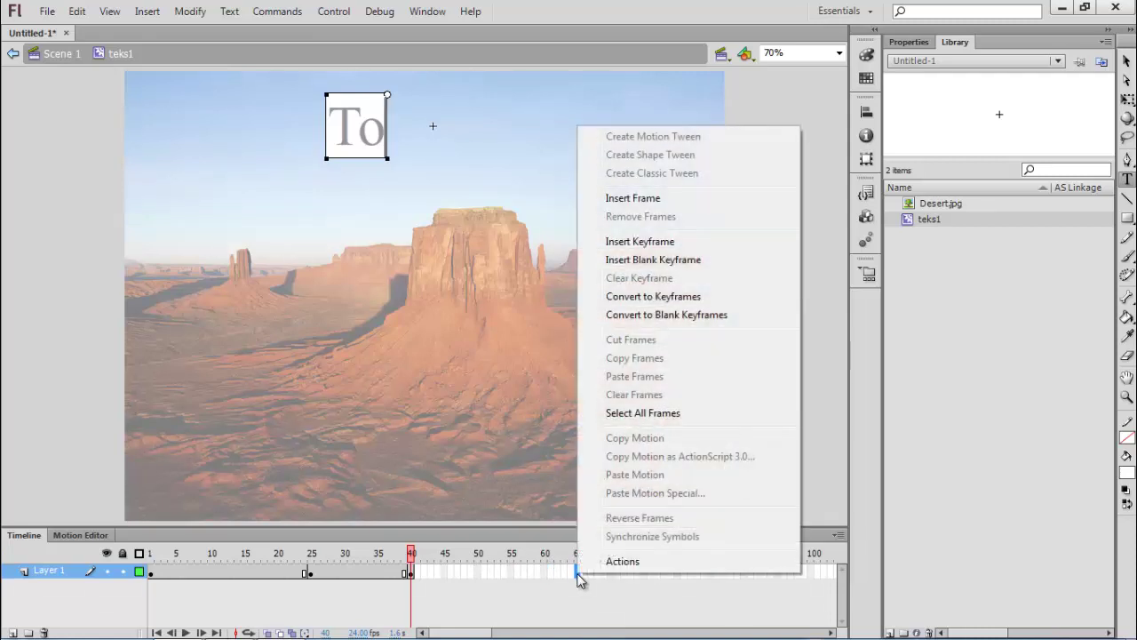
click(639, 241)
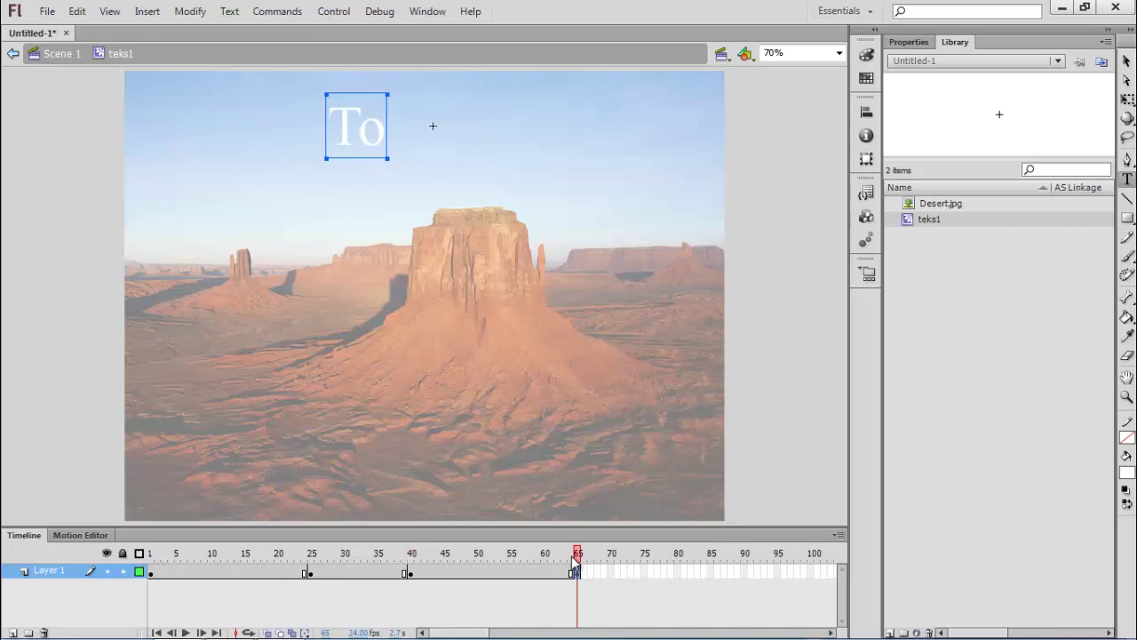
Insert a keyframe at frame 80 and replace its "To" text with "Brown Canyon".
right_click(679, 573)
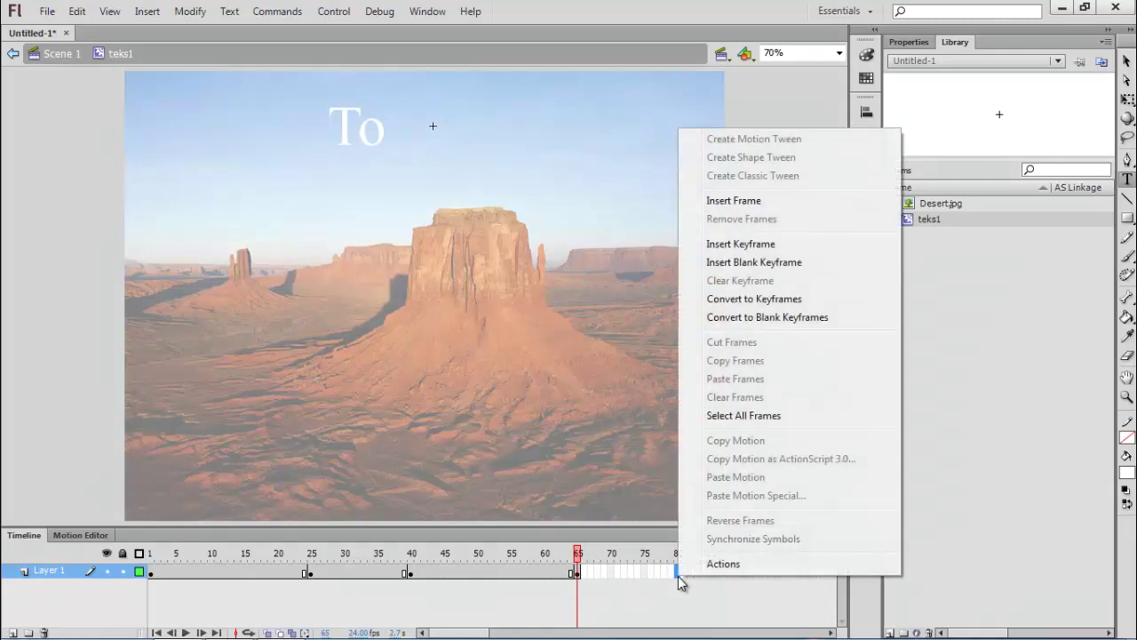
click(756, 245)
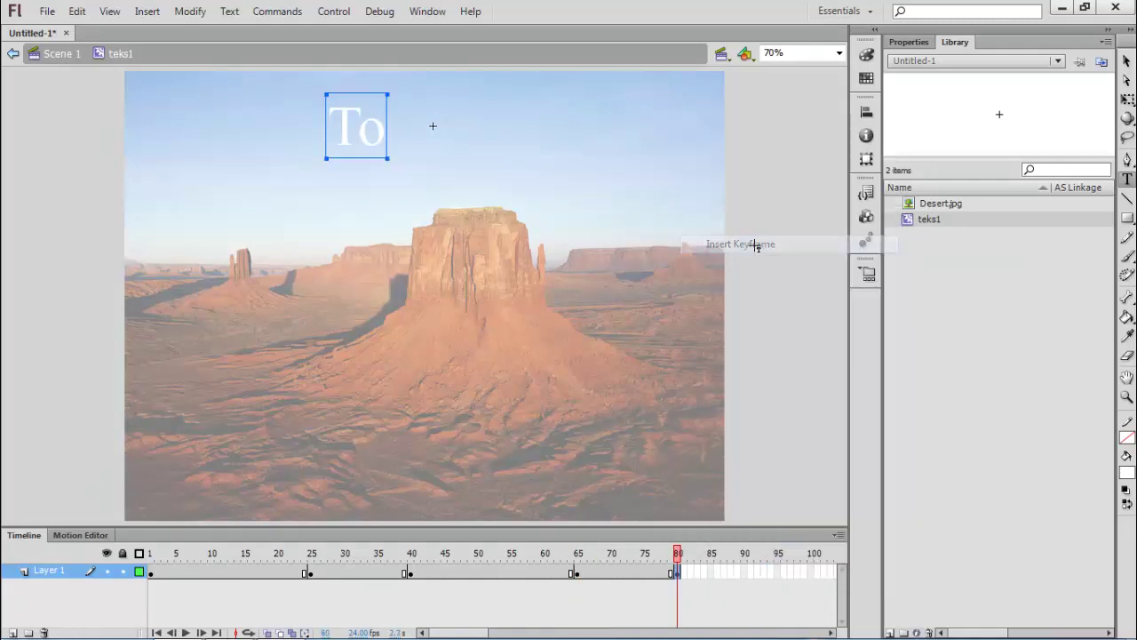
click(344, 138)
double_click(344, 135)
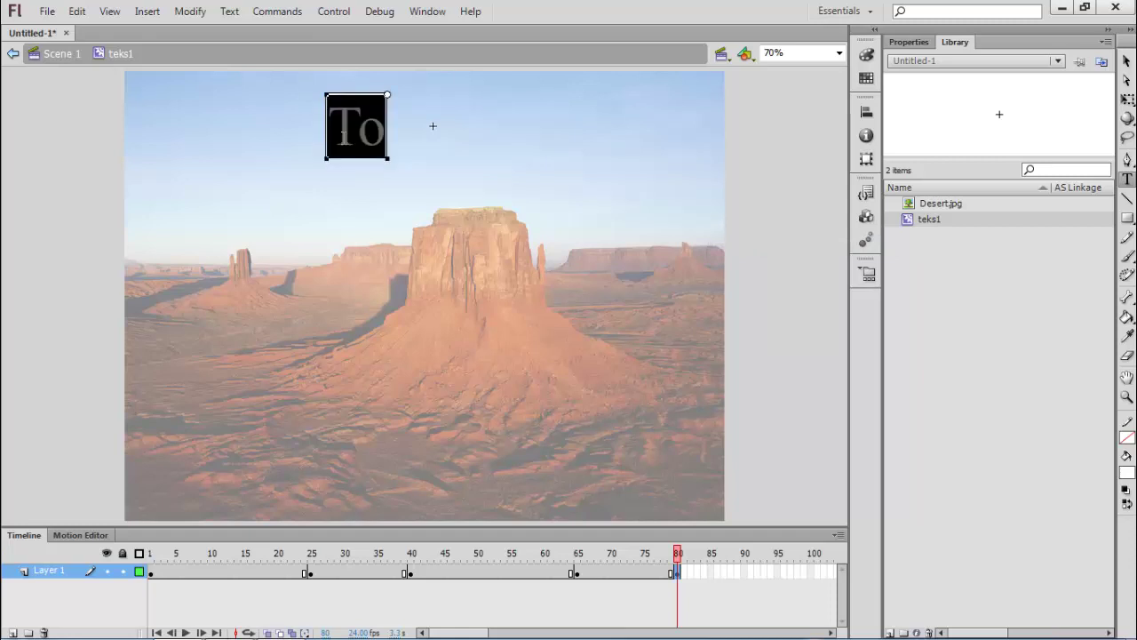
text(Bro)
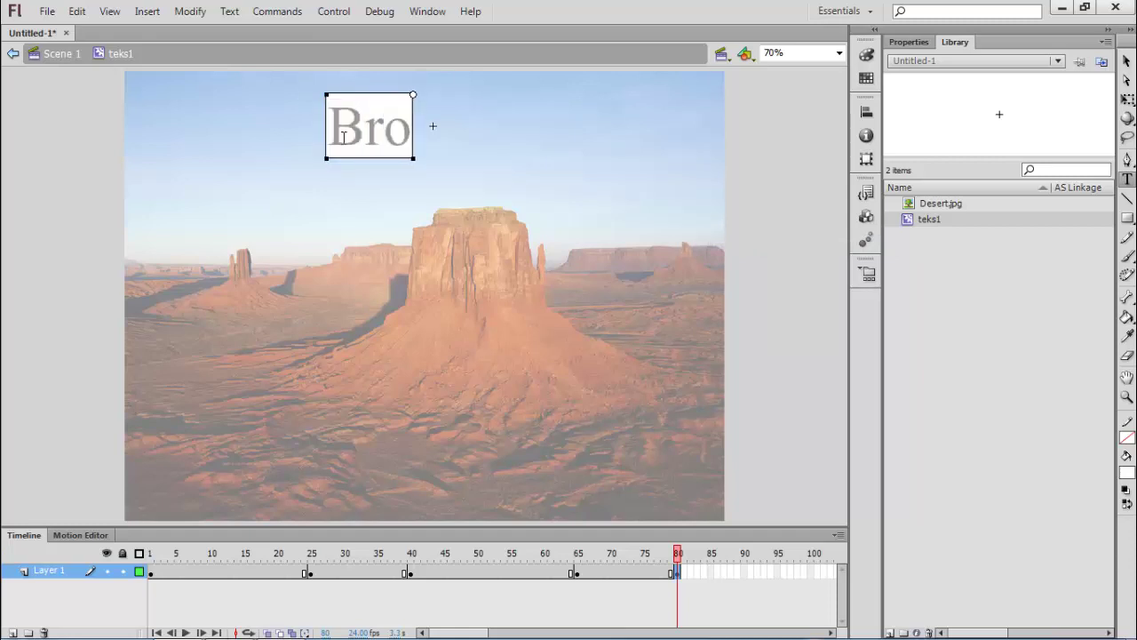
text(en)
key(BackSpace)
key(BackSpace)
text(e)
key(BackSpace)
text(wn )
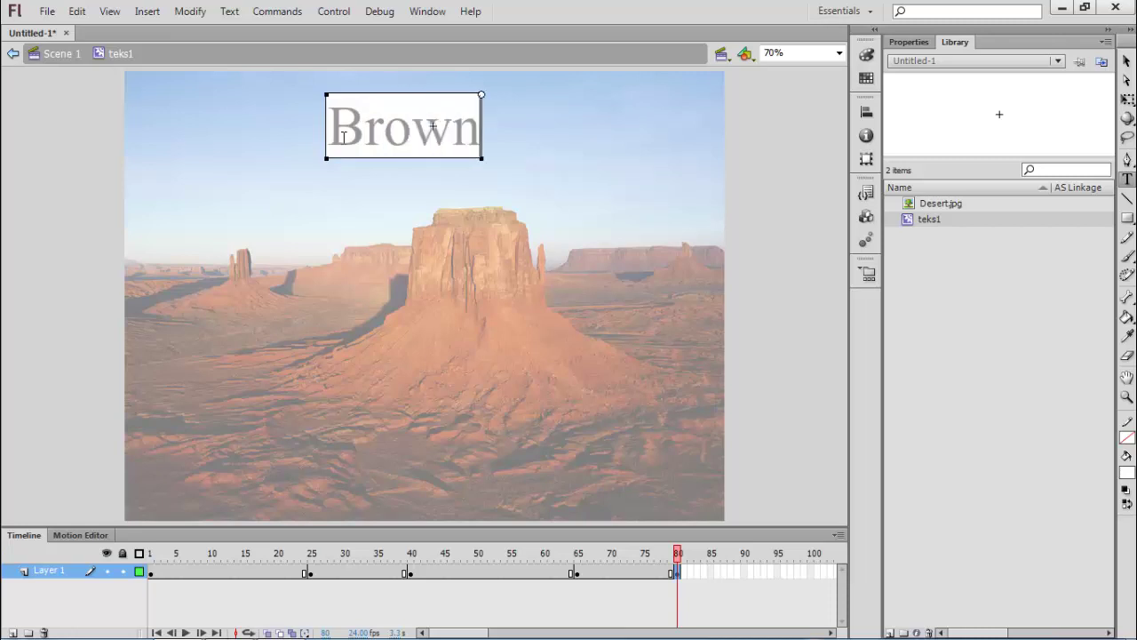
text(Co)
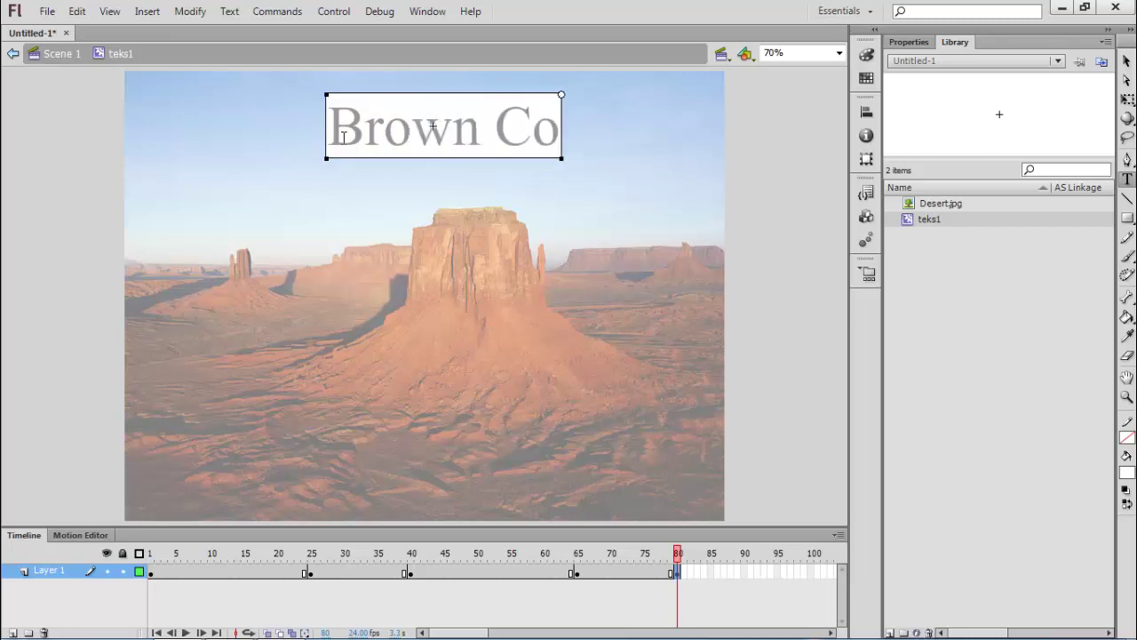
text(nyon)
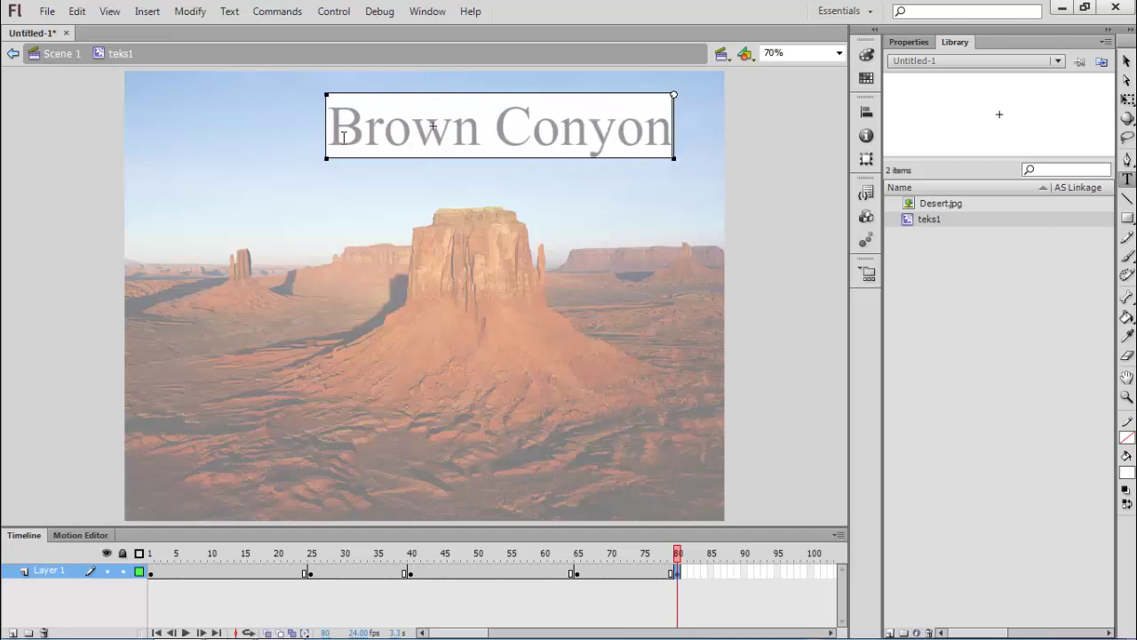
key(BackSpace)
key(BackSpace)
key(BackSpace)
key(BackSpace)
key(BackSpace)
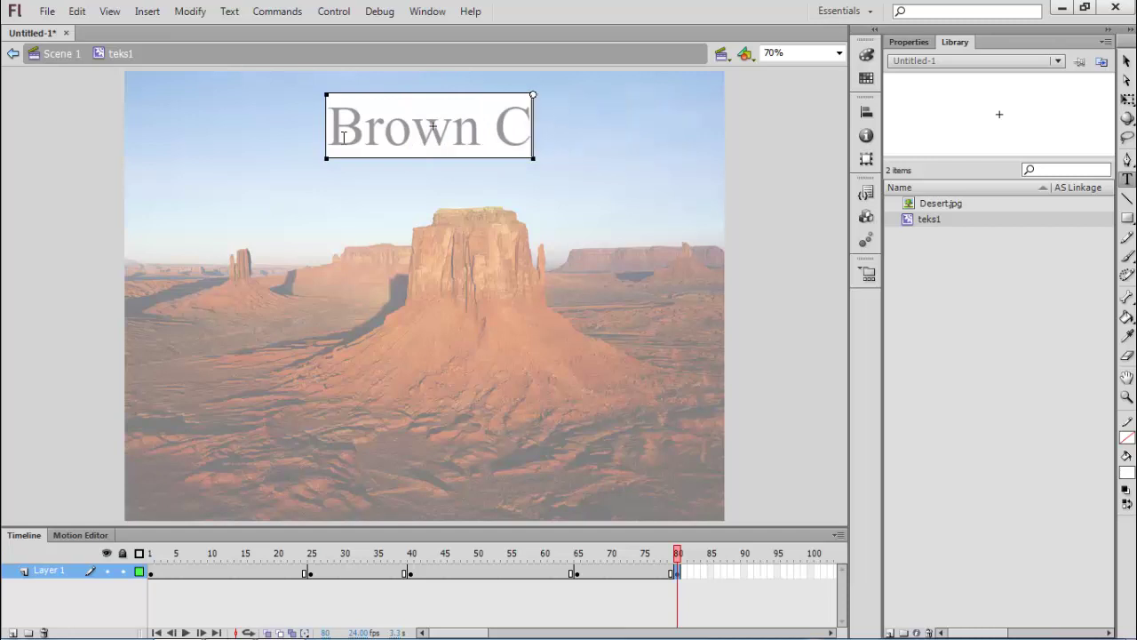
text(anyon)
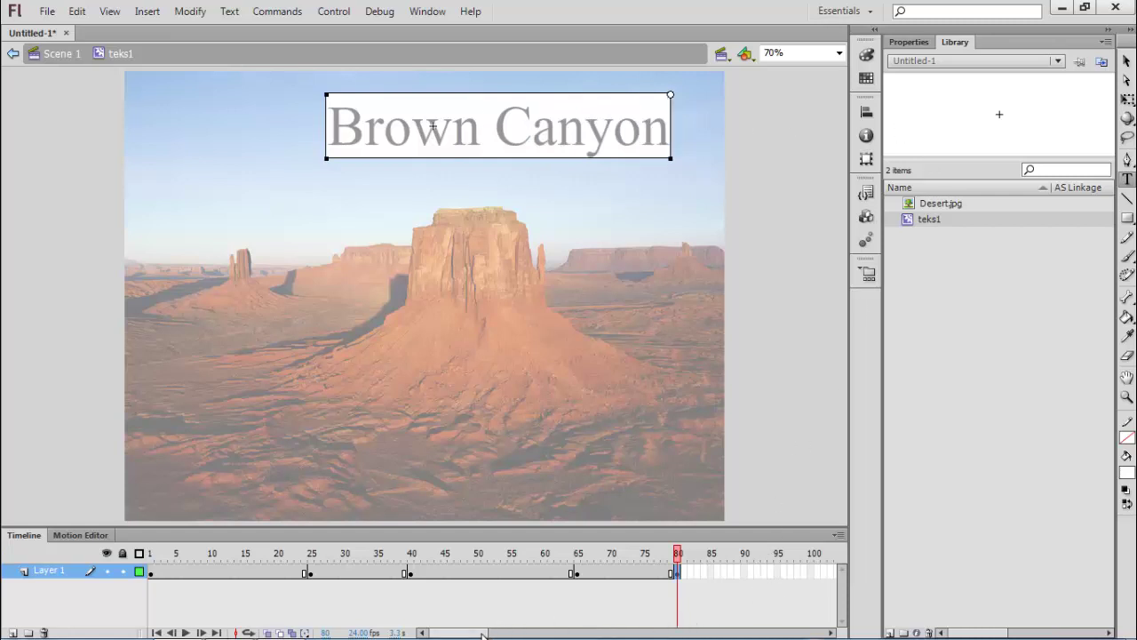
Insert a keyframe at frame 105 to hold the "Brown Canyon" text.
drag(472, 634, 498, 636)
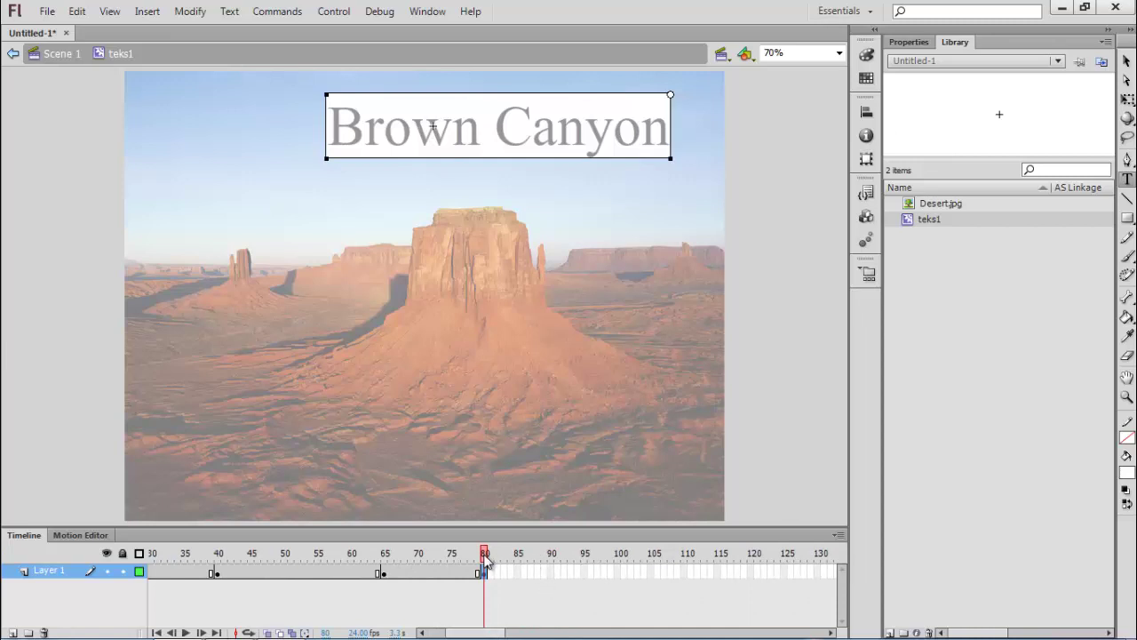
right_click(653, 574)
click(721, 242)
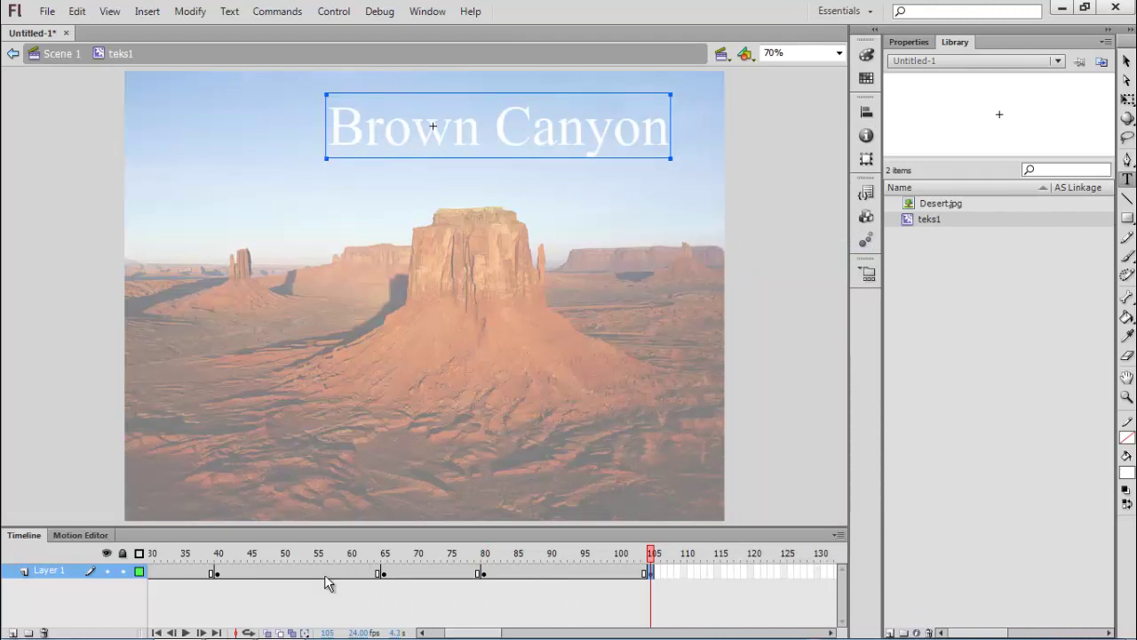
Copy the "Welcome" keyframe from frame 1 and paste it at frame 120.
drag(503, 633, 471, 633)
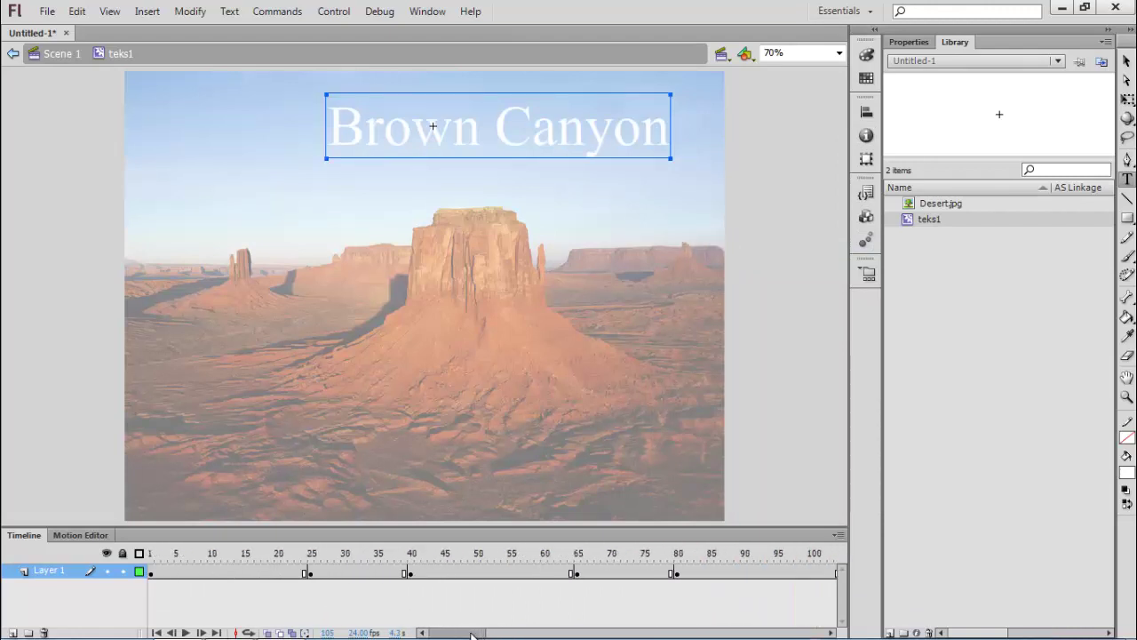
right_click(151, 573)
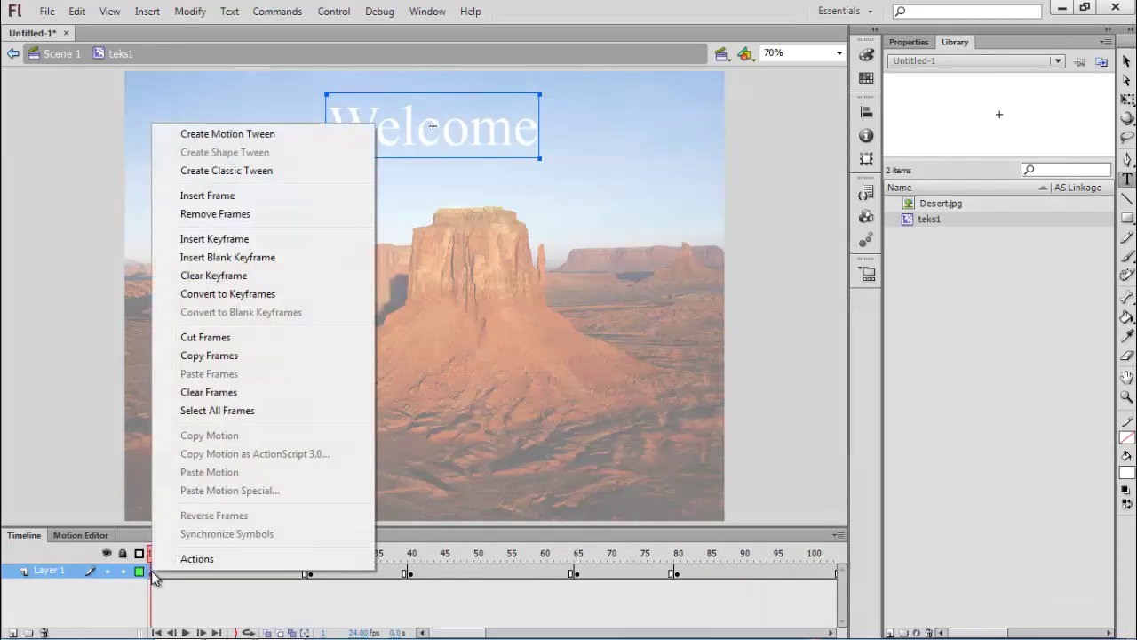
click(220, 357)
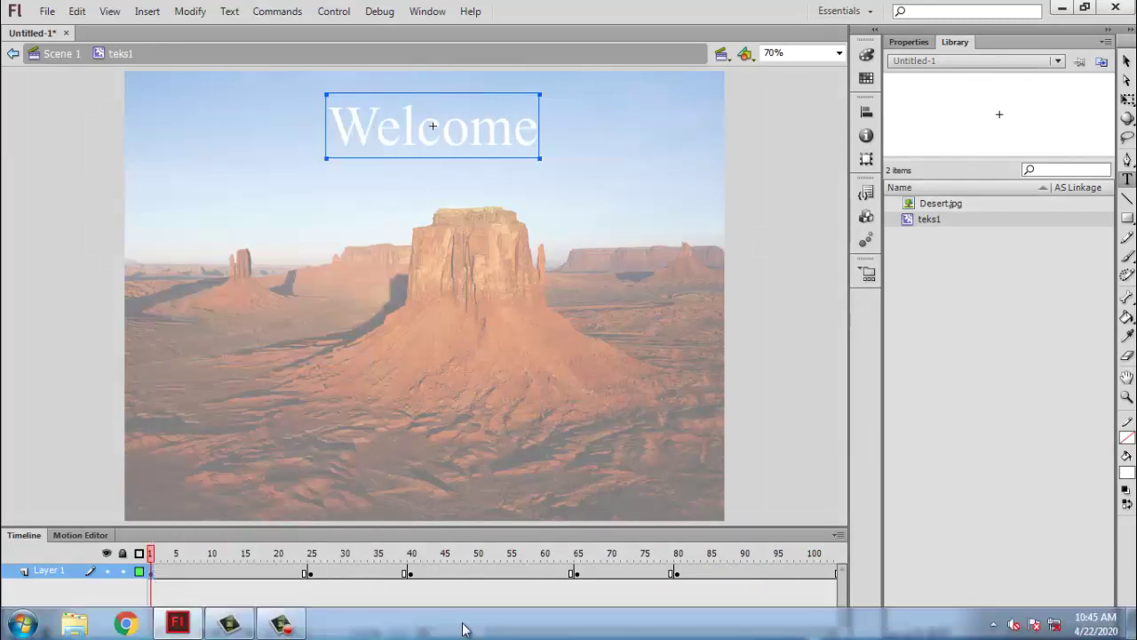
drag(460, 631, 496, 632)
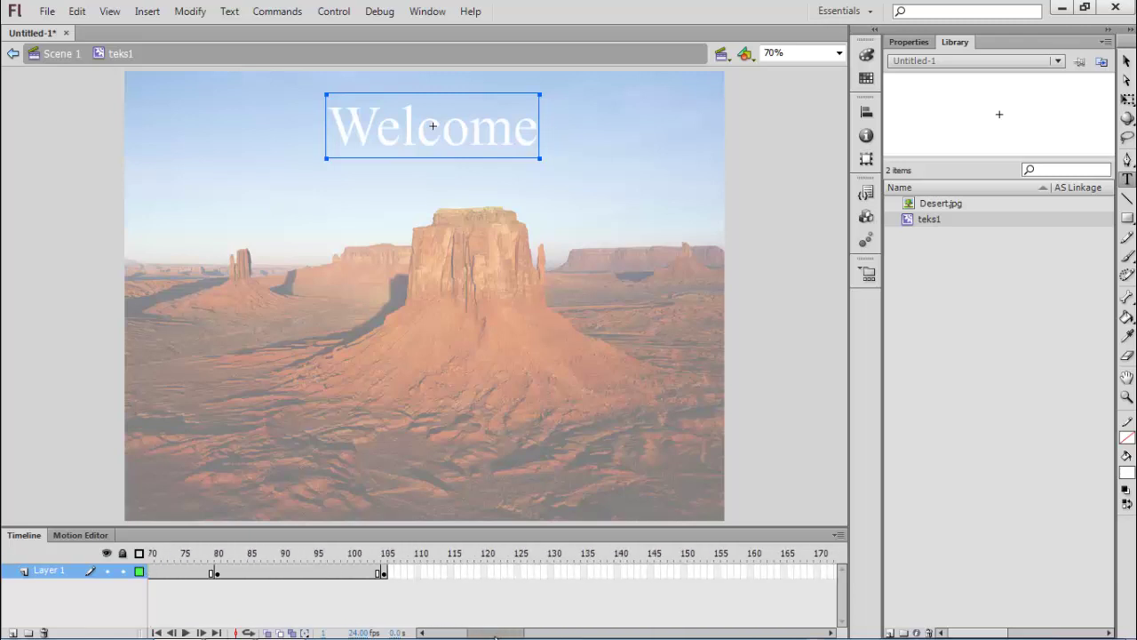
right_click(485, 573)
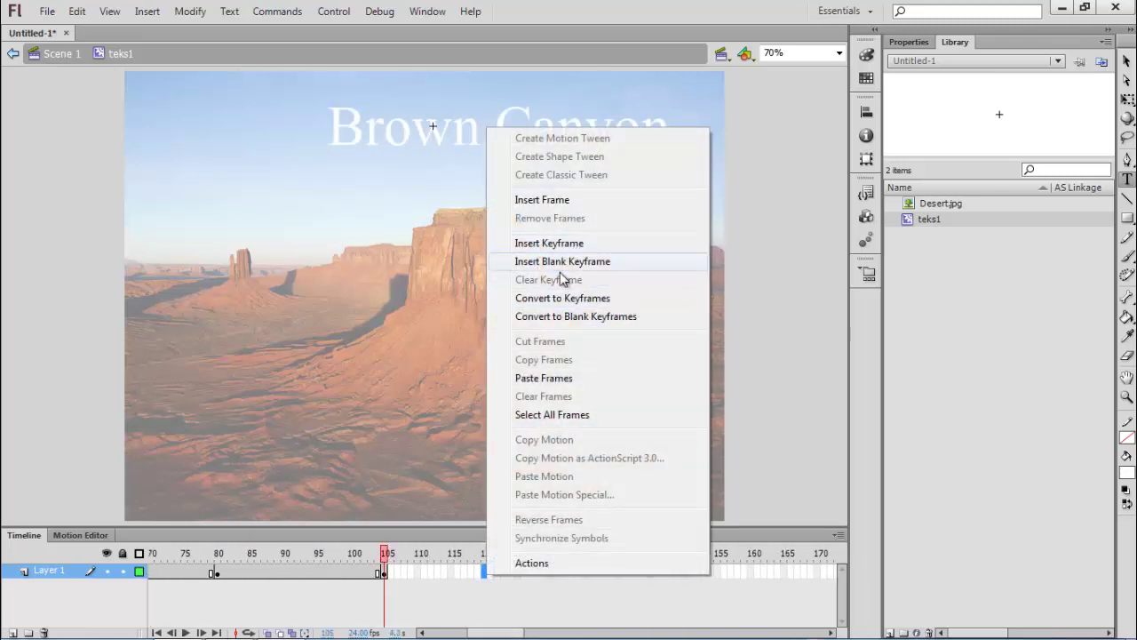
click(543, 378)
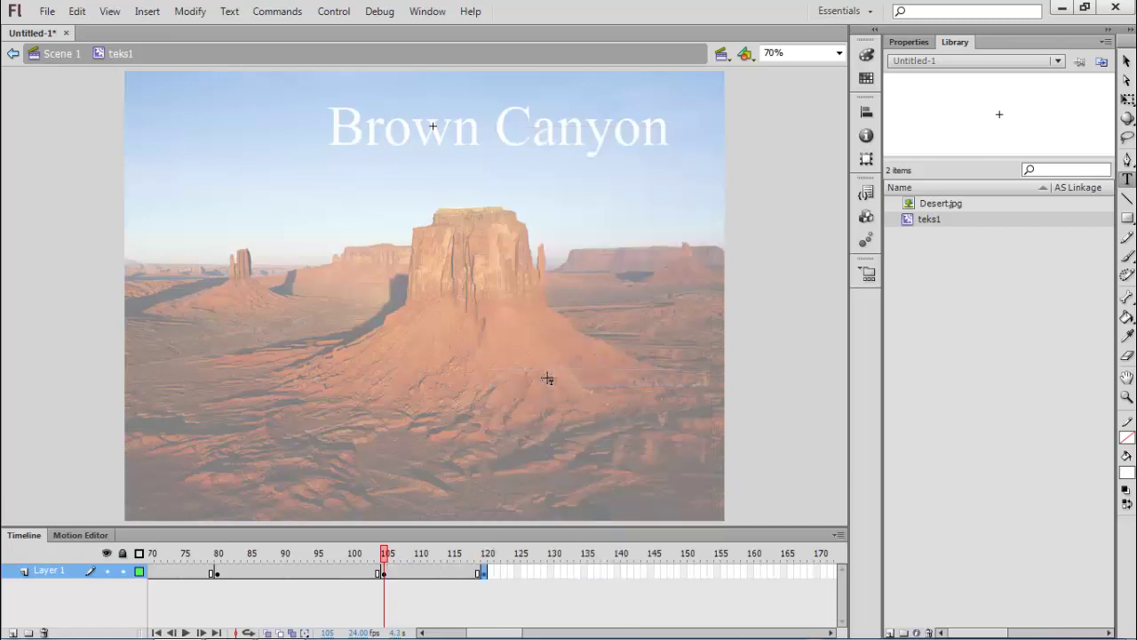
Break apart the "Welcome" text on the frame 1 keyframe twice, turning it into filled shapes.
drag(499, 633, 427, 633)
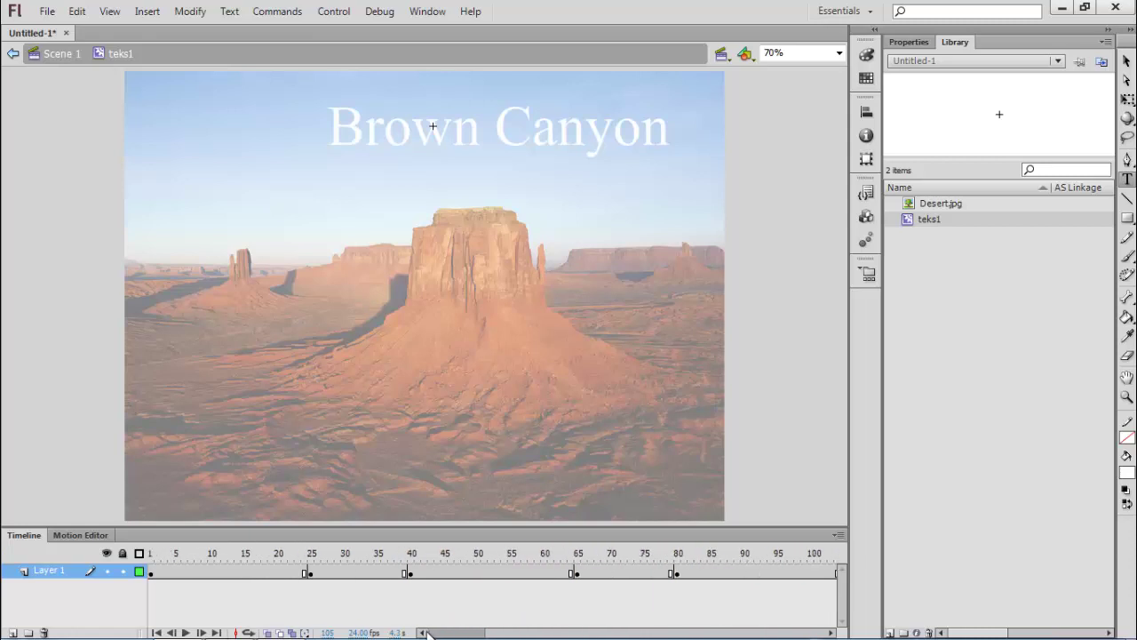
click(151, 574)
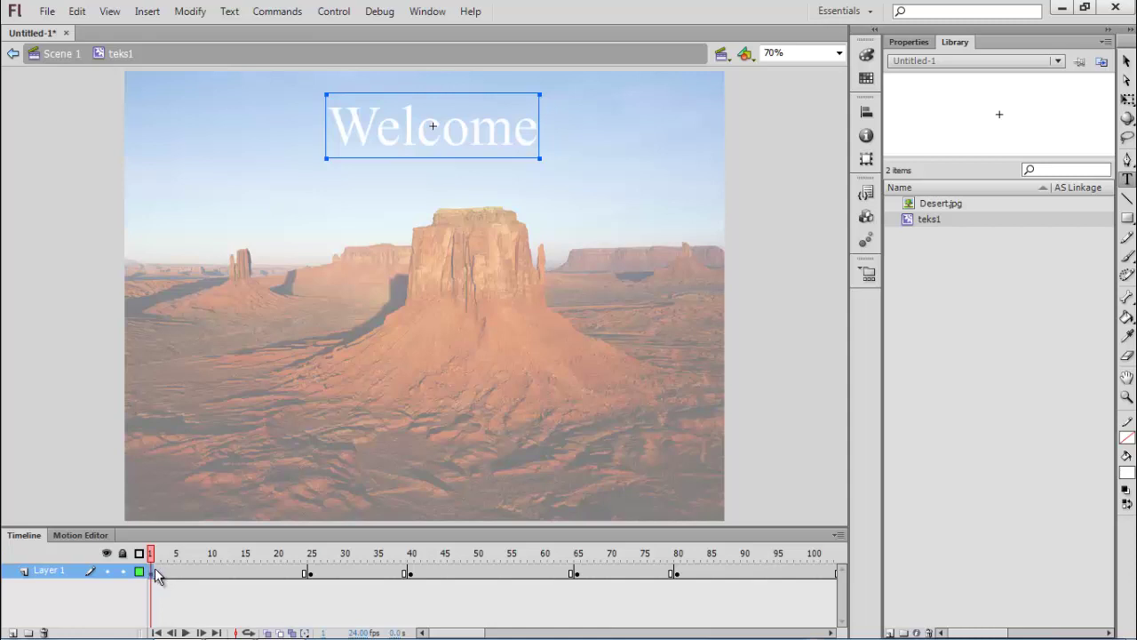
key(b)
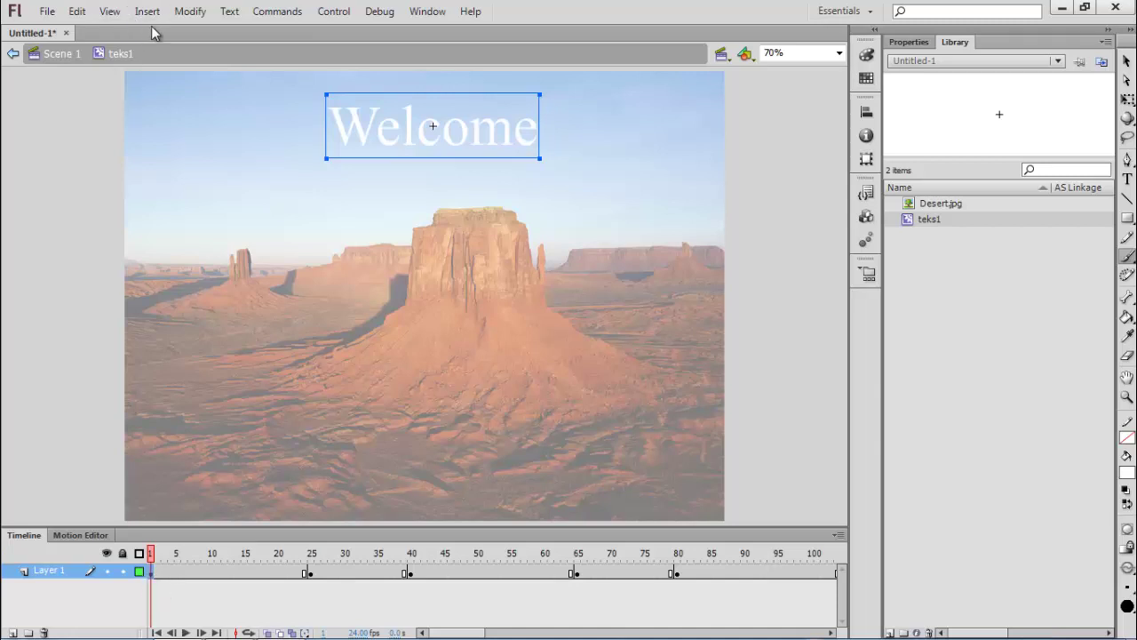
click(189, 11)
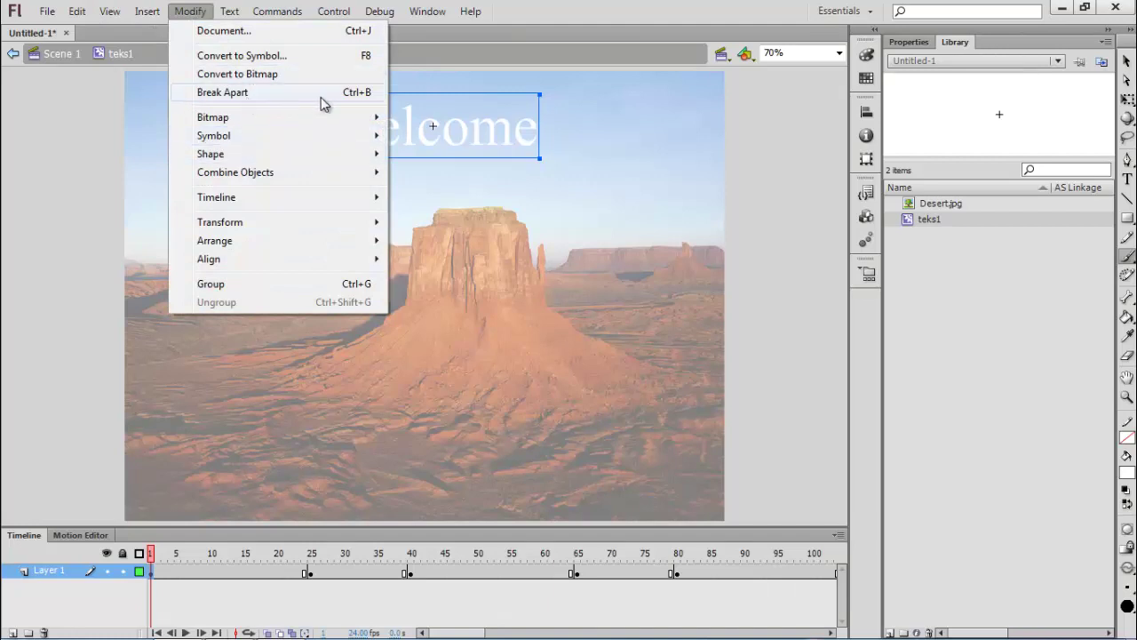
click(197, 16)
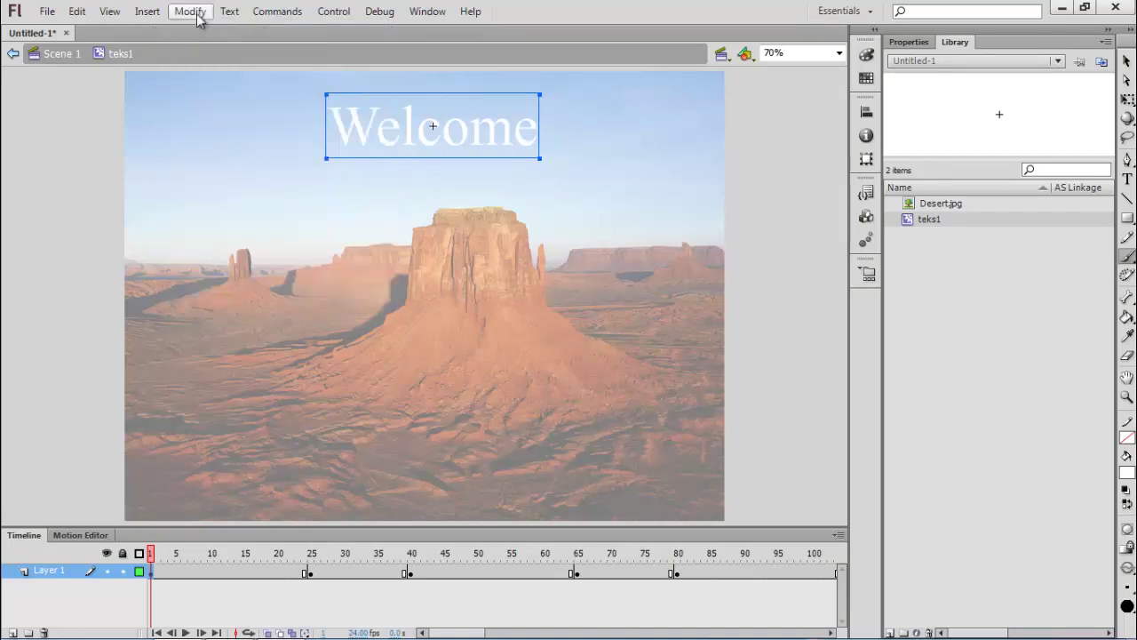
key(ctrl+b)
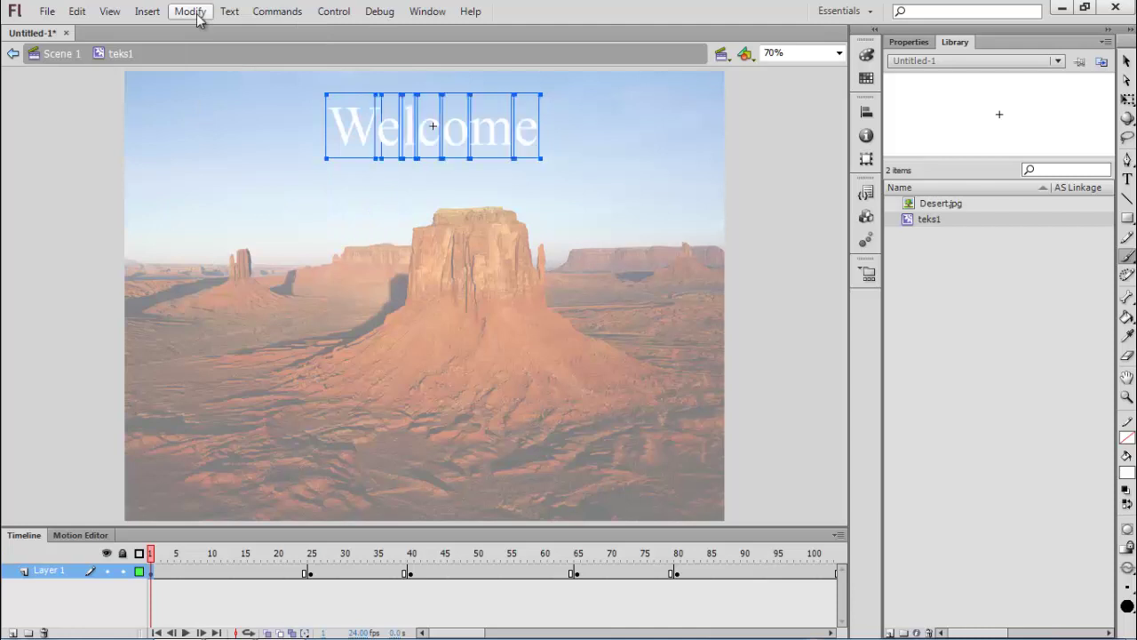
key(ctrl+b)
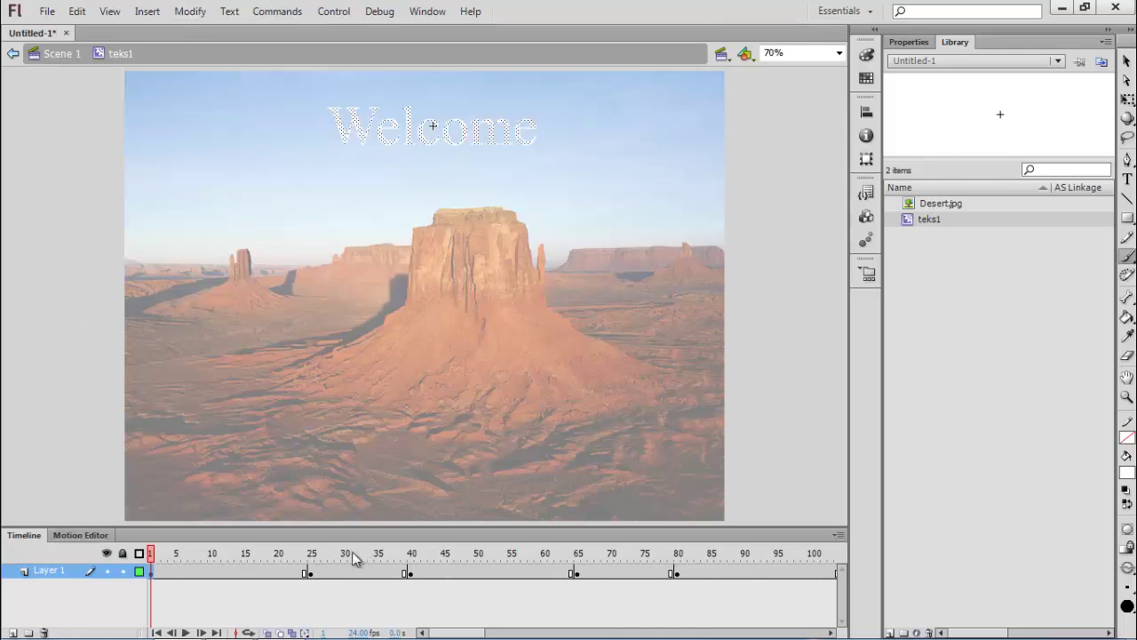
Break apart the "Welcome" text on the frame 25 keyframe into filled shapes.
click(311, 574)
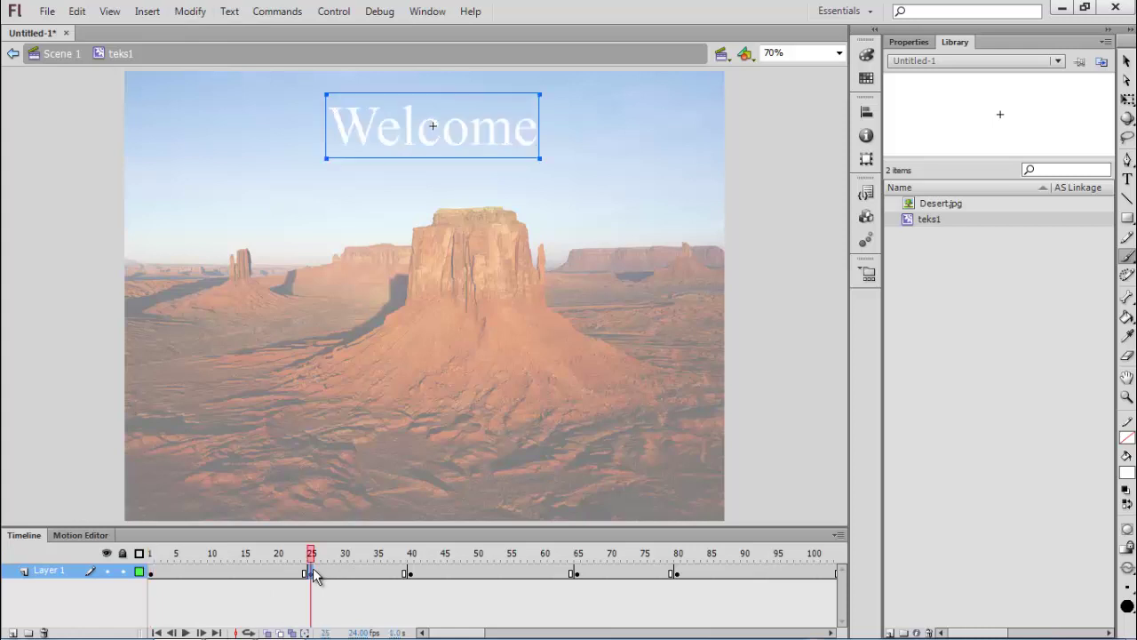
key(ctrl+b)
key(ctrl+b)
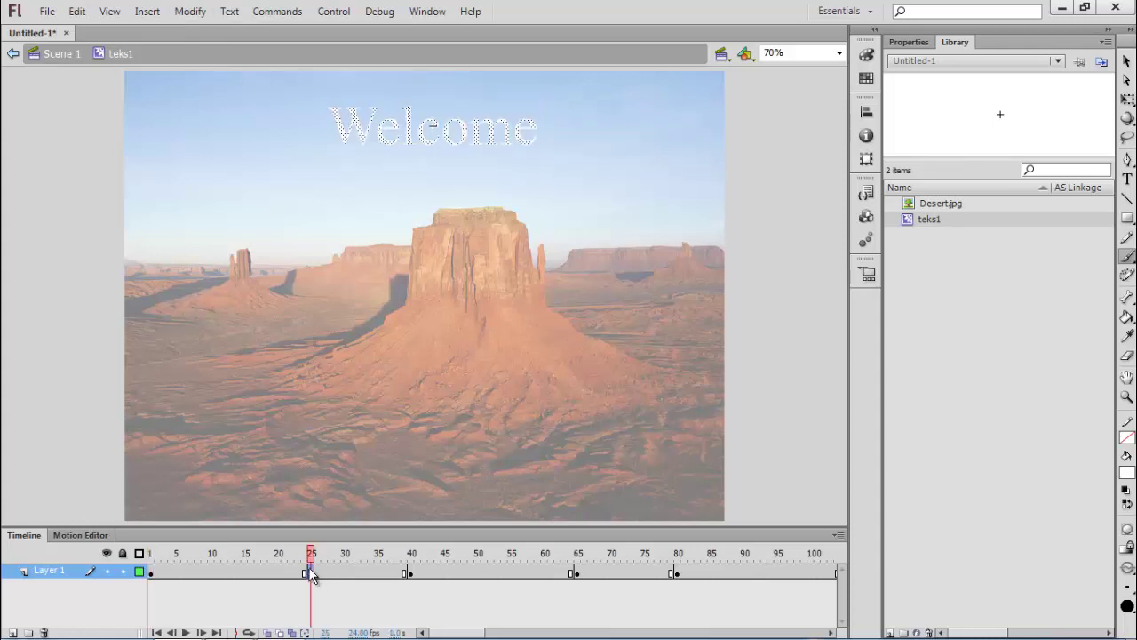
Break apart the "To" text into filled shapes on the keyframes at frames 40 and 65.
click(418, 577)
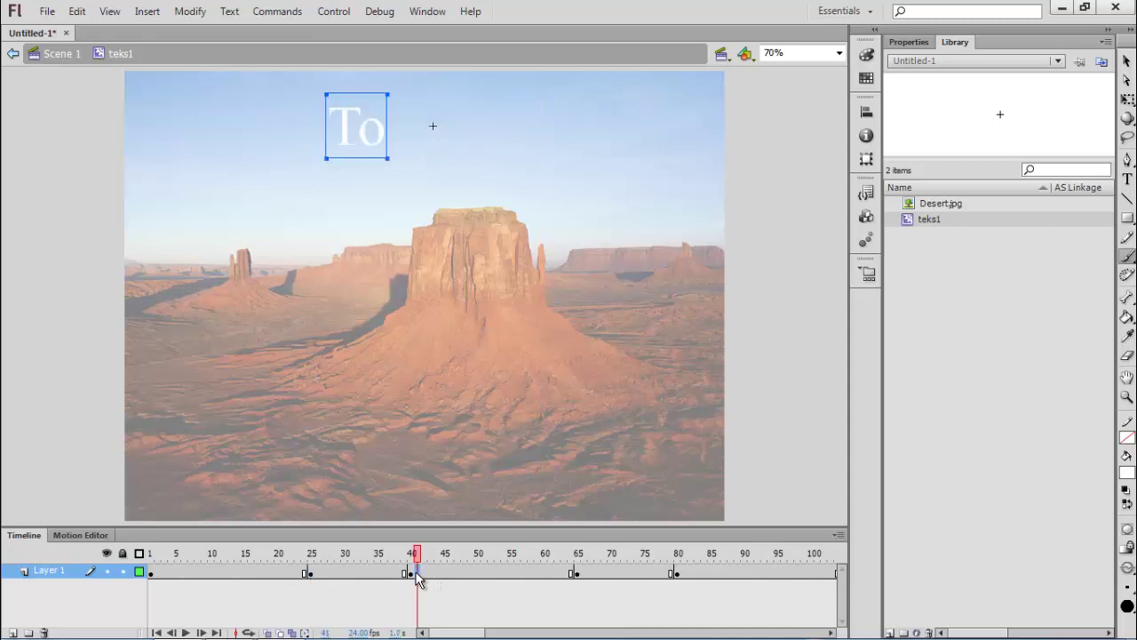
click(413, 575)
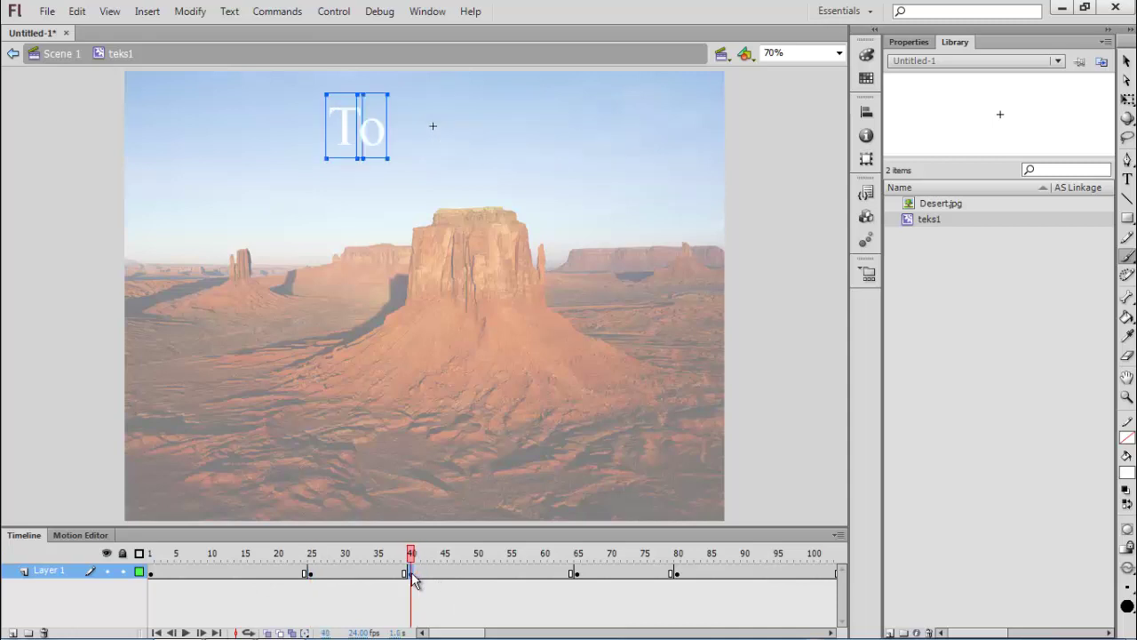
key(ctrl+b)
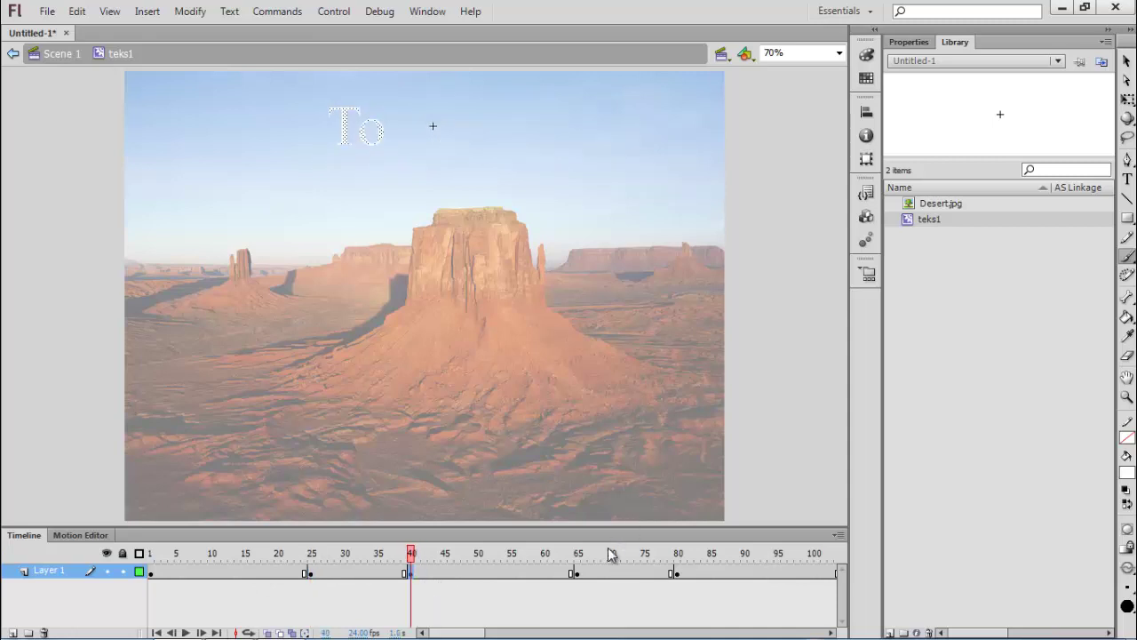
click(577, 576)
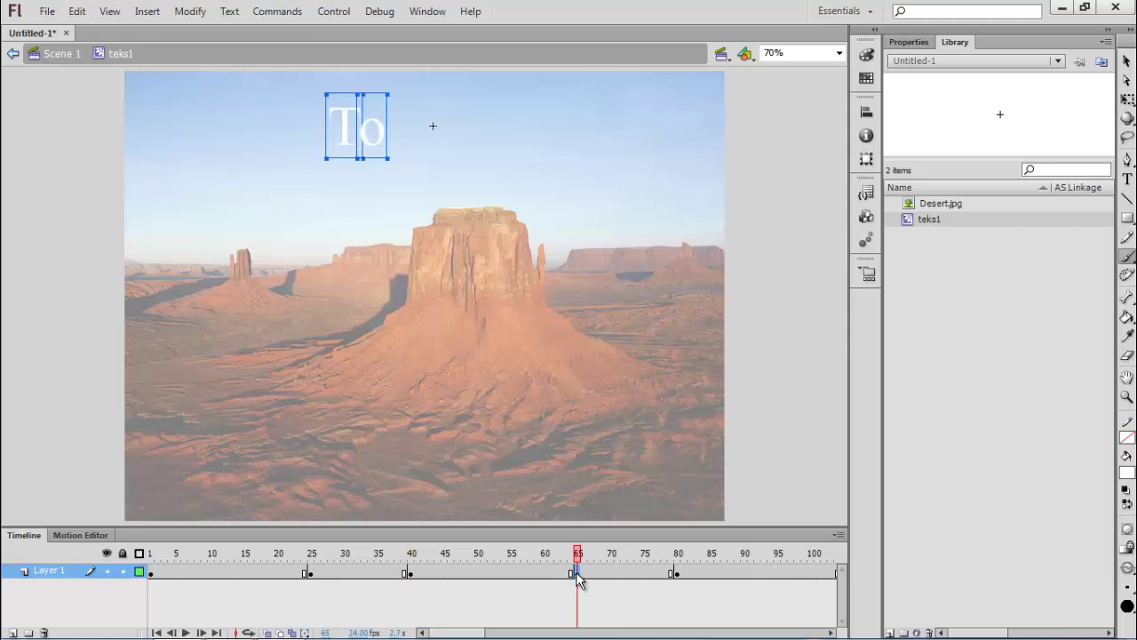
key(ctrl+b)
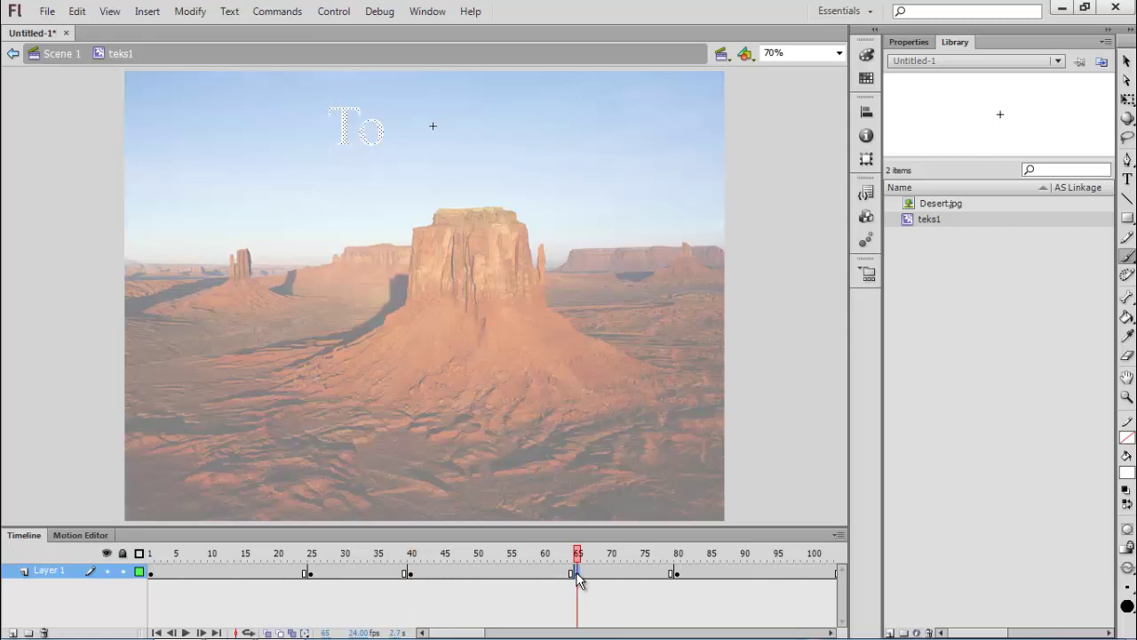
Break apart the "Brown Canyon" text into filled shapes on the keyframes at frames 80 and 105.
click(678, 575)
key(ctrl+b)
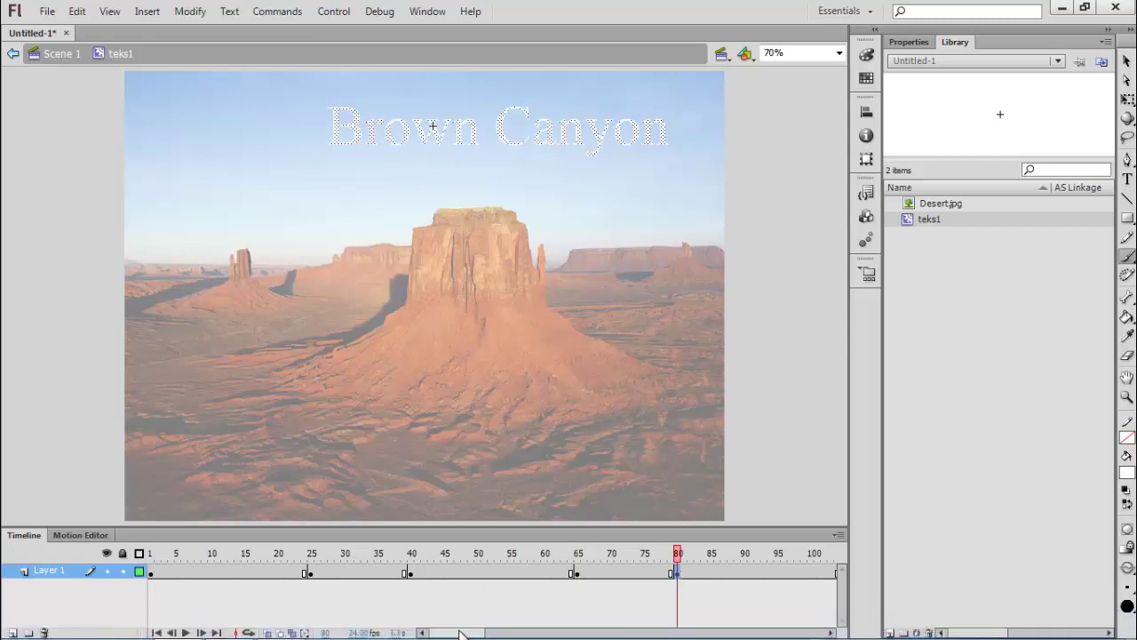
drag(461, 633, 489, 633)
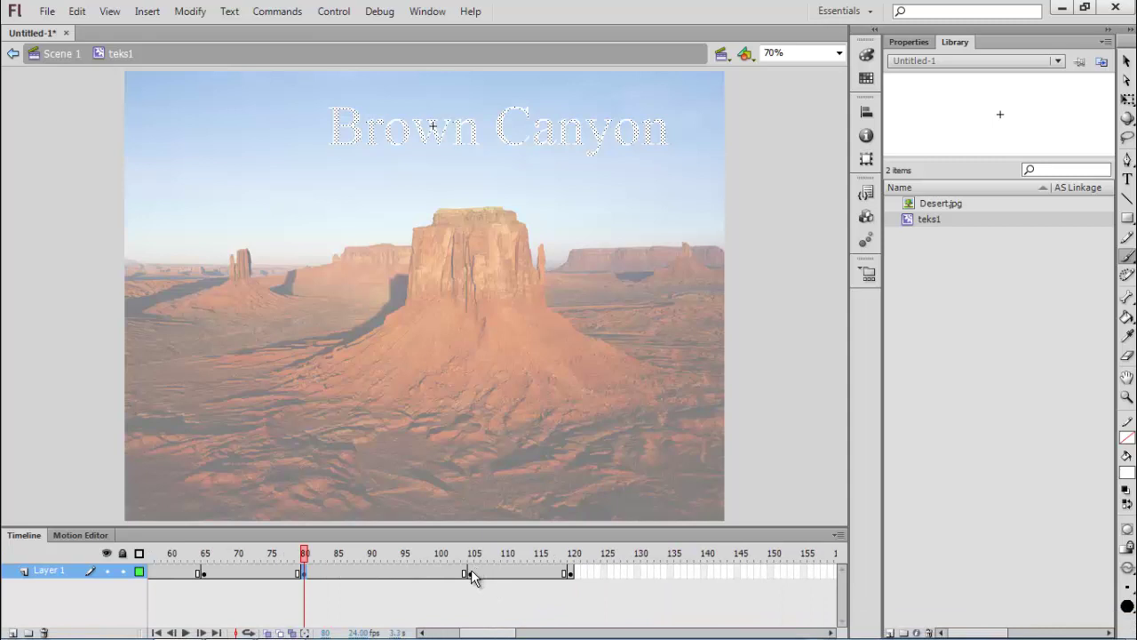
click(471, 573)
key(ctrl+b)
key(ctrl+b)
Break apart the "Welcome" text on the frame 120 keyframe into filled shapes.
click(572, 574)
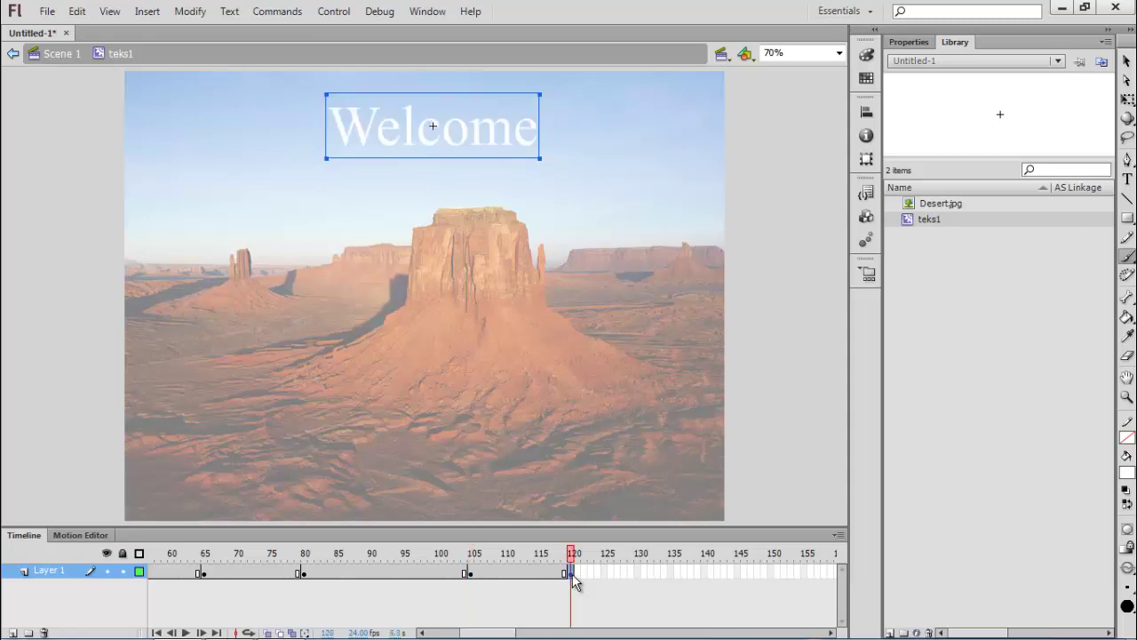
key(ctrl+b)
key(ctrl+b)
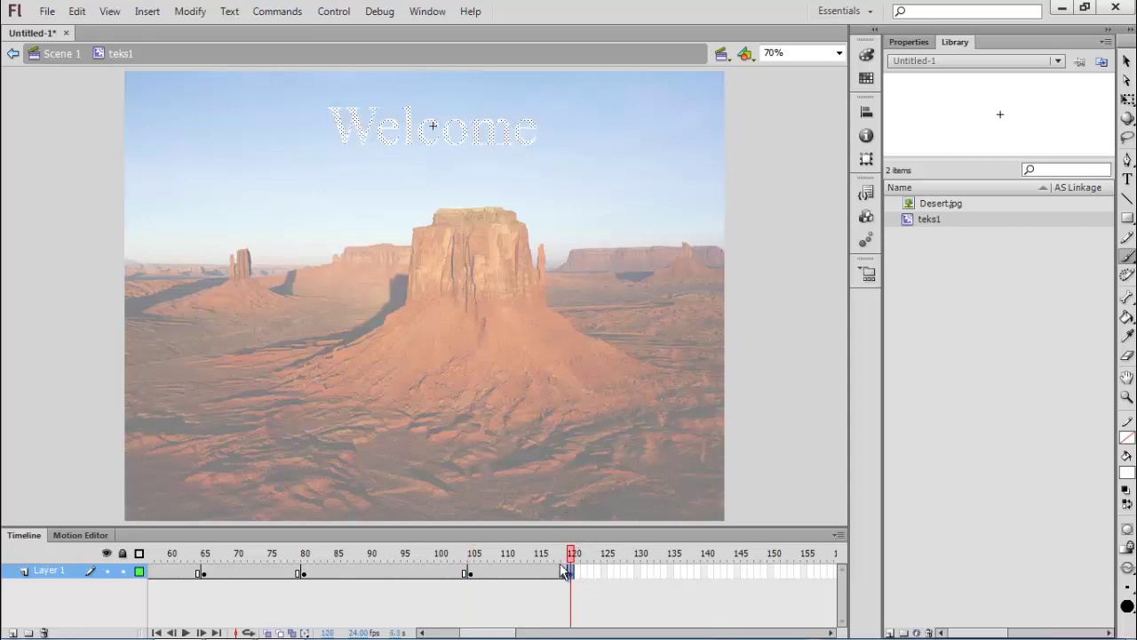
Change the fill colour of the "Brown Canyon" shapes at frame 80 to bright green.
click(302, 575)
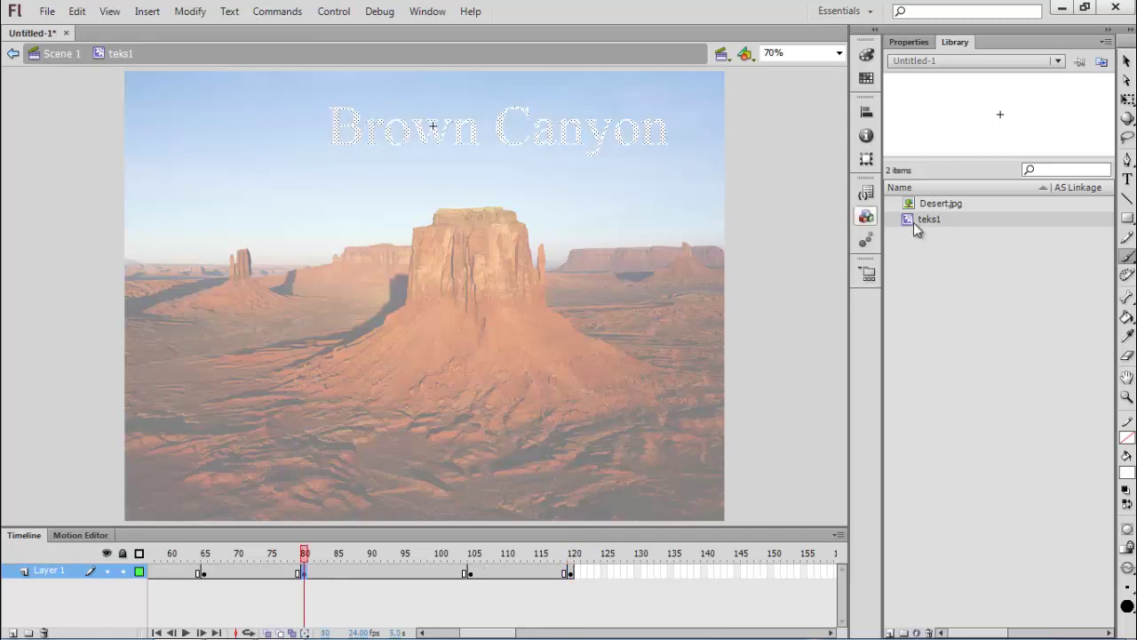
click(908, 42)
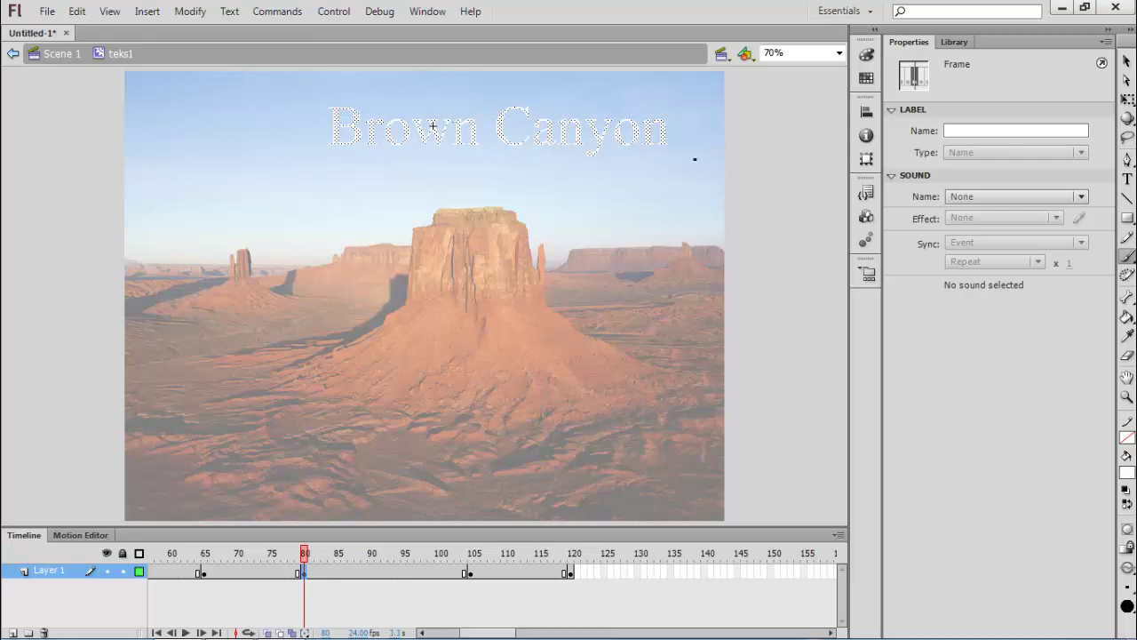
click(1129, 318)
click(1060, 202)
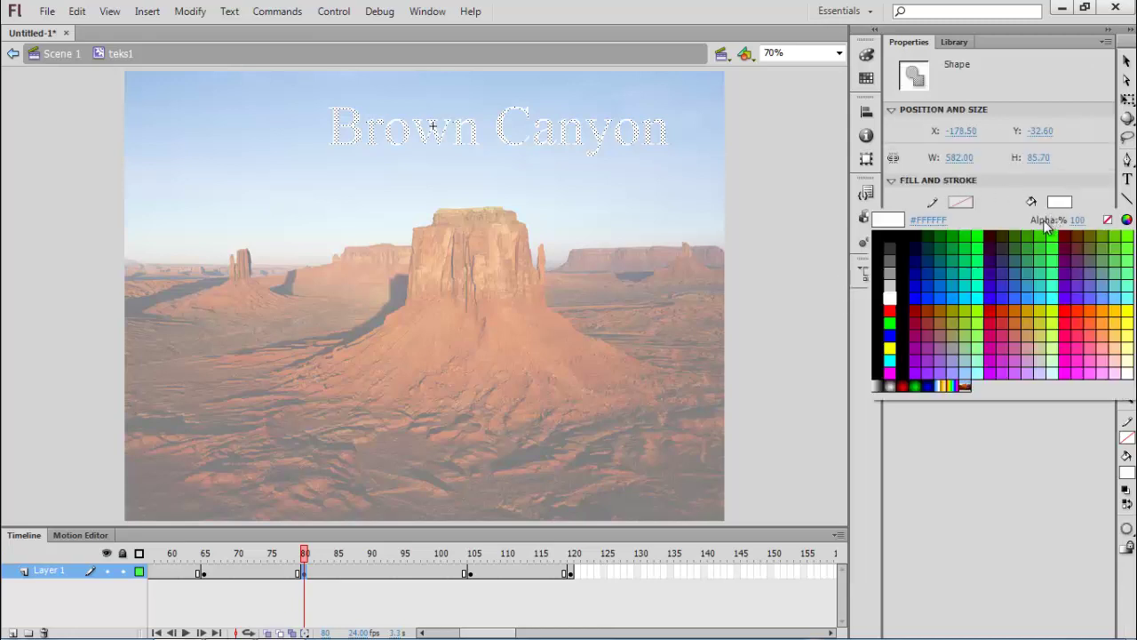
click(985, 229)
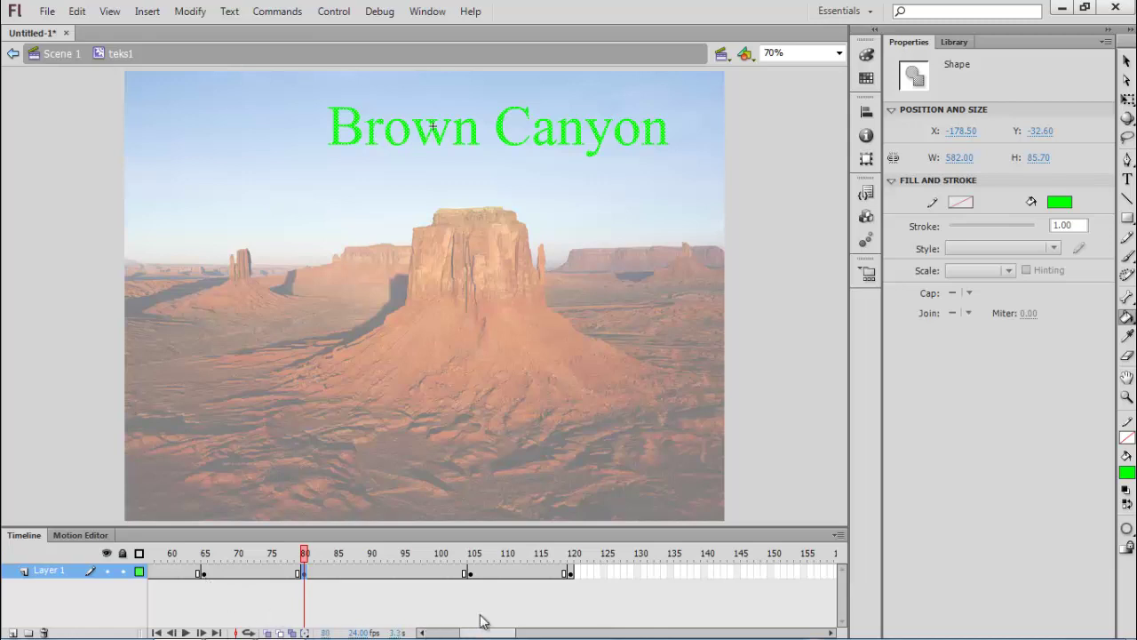
Change the fill colour of the "Brown Canyon" shapes at frame 105 to the same bright green.
click(472, 571)
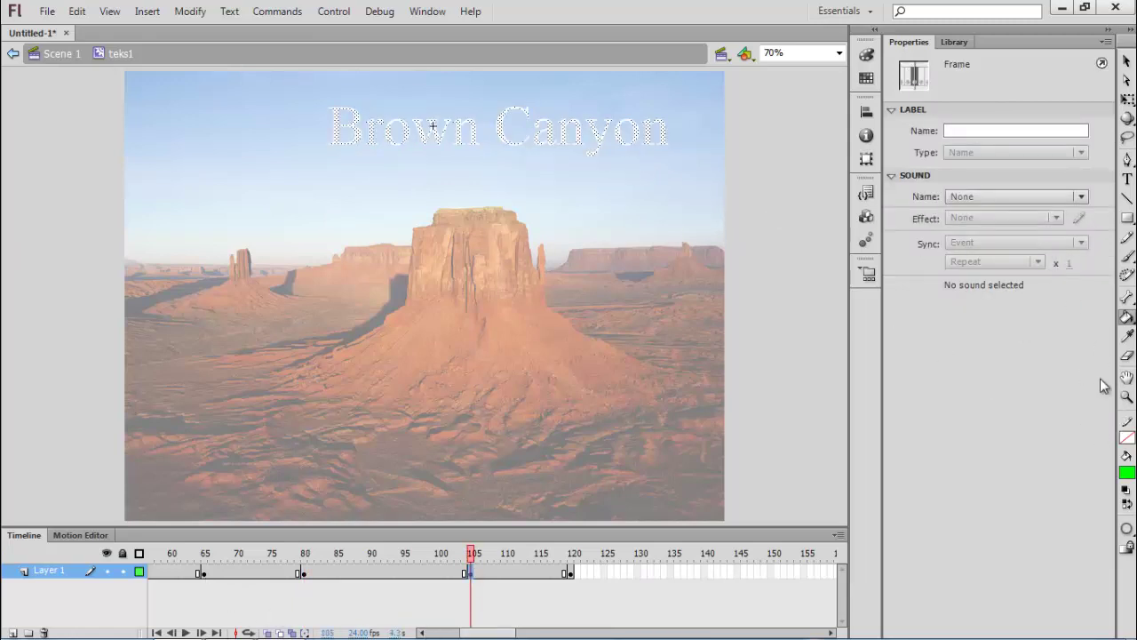
click(1128, 320)
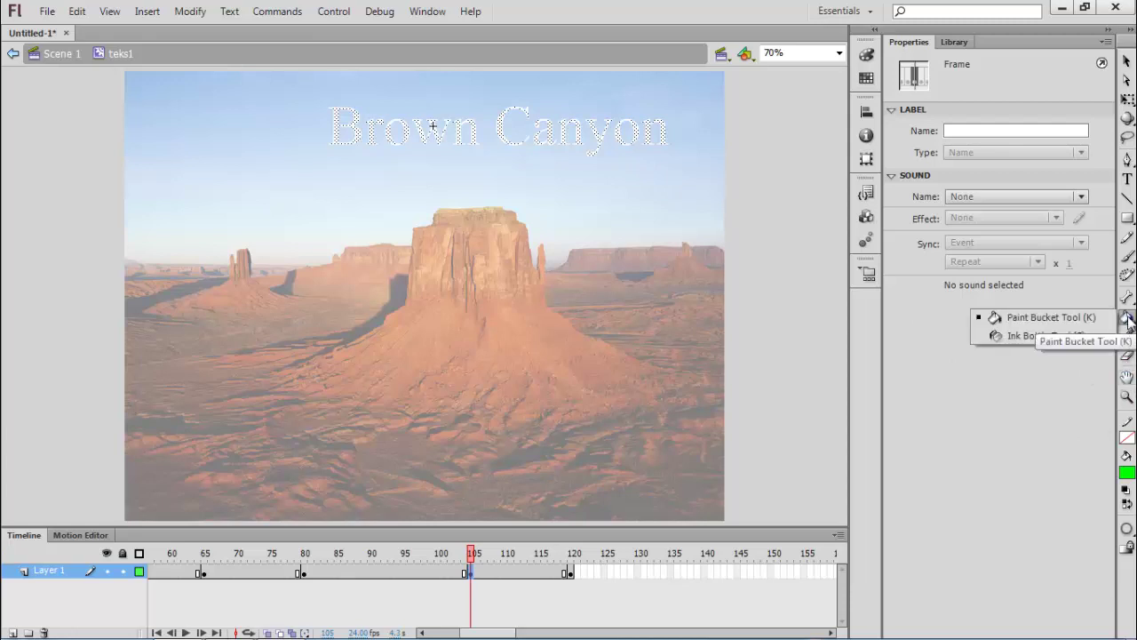
click(1127, 318)
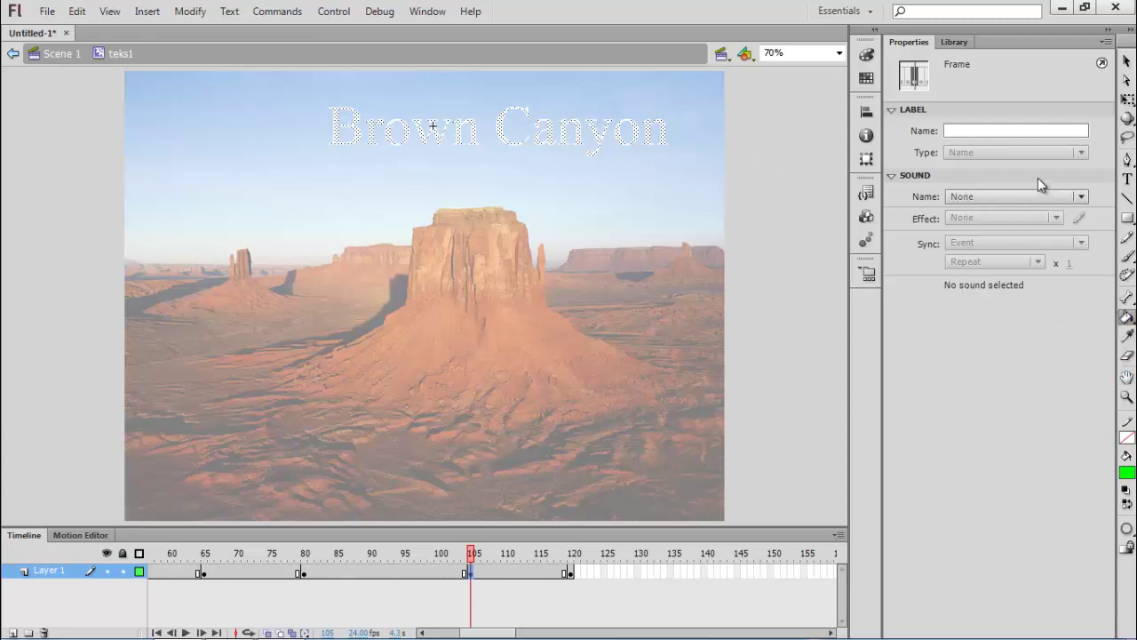
click(1128, 318)
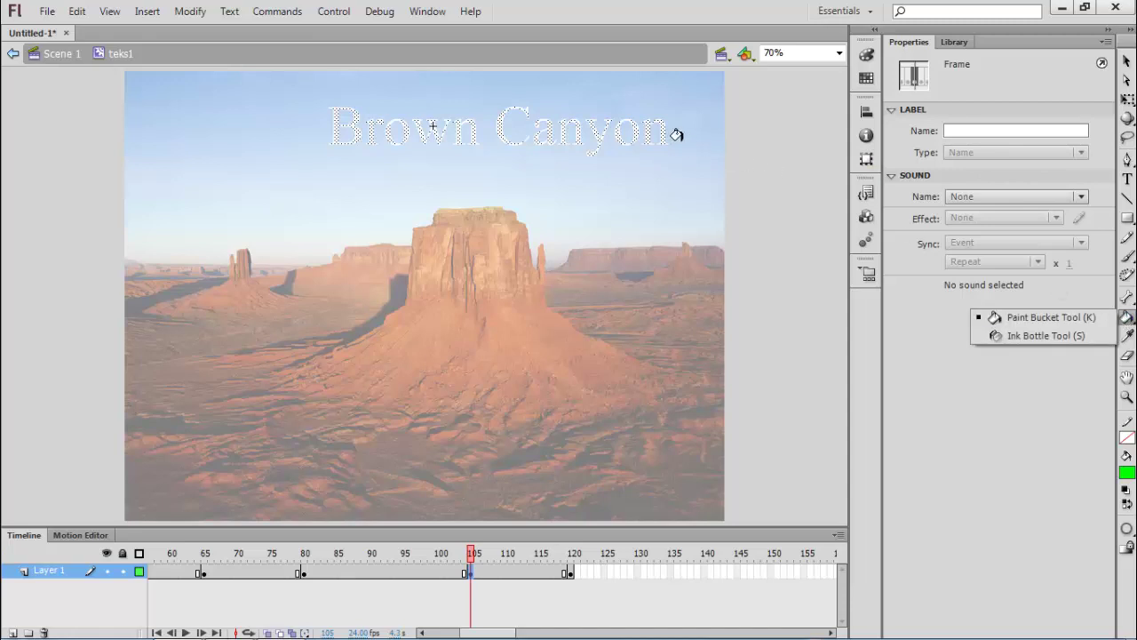
click(637, 133)
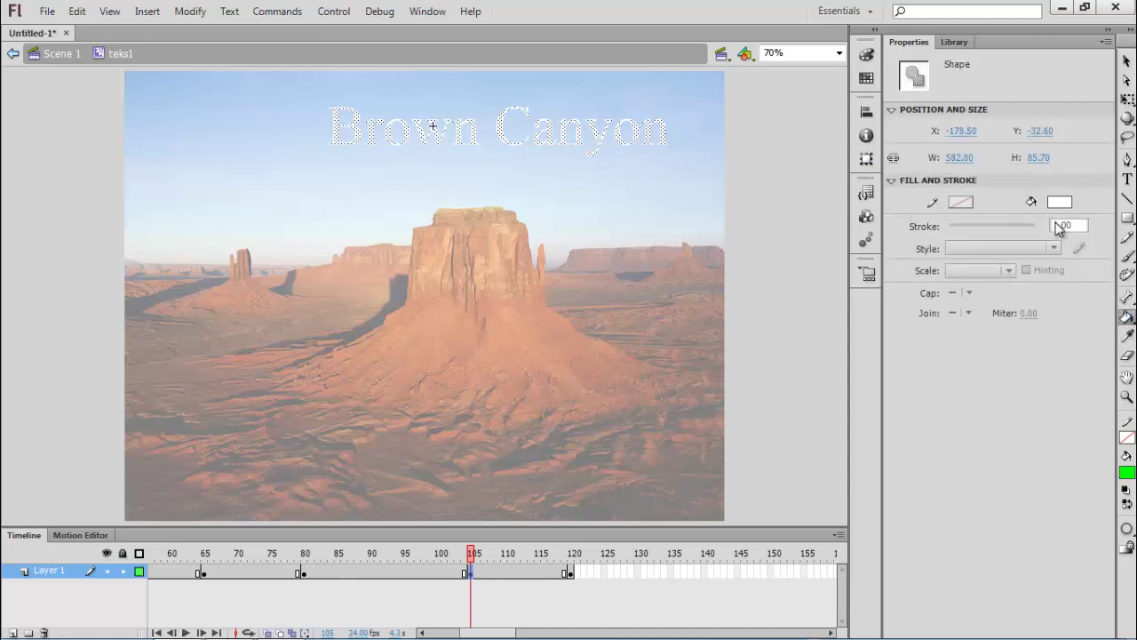
click(1059, 203)
click(998, 237)
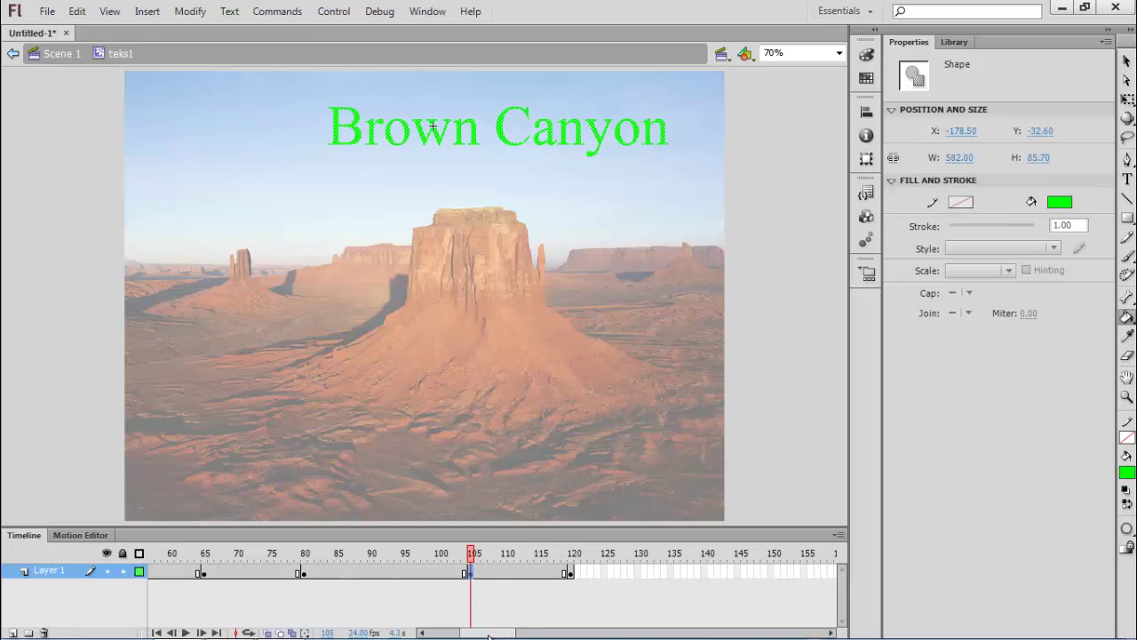
drag(491, 634, 456, 636)
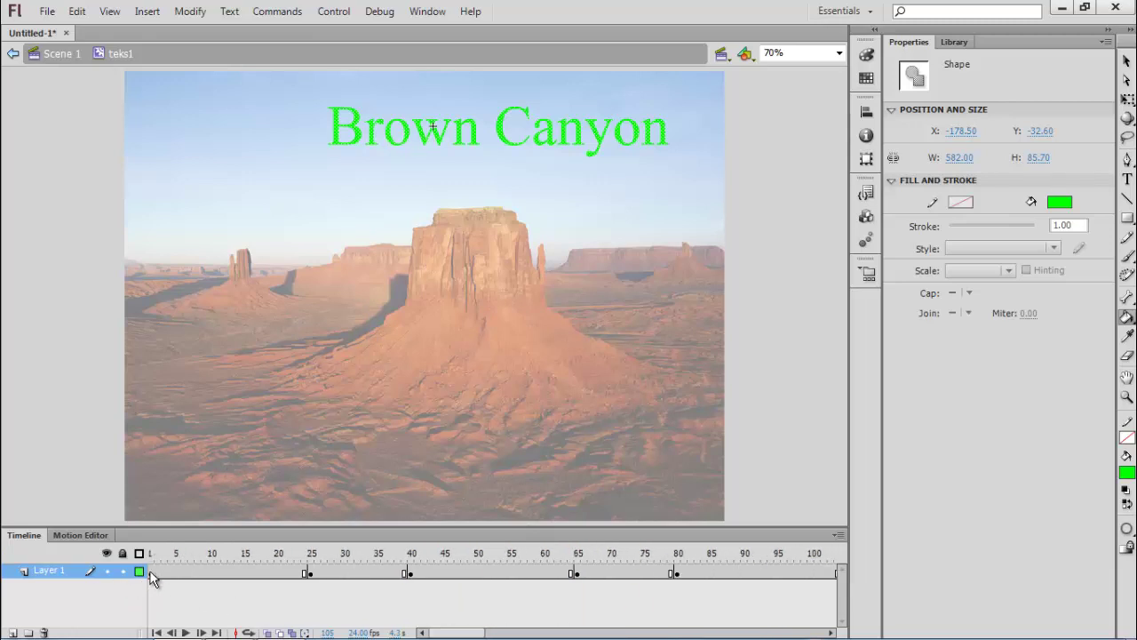
drag(151, 573, 684, 569)
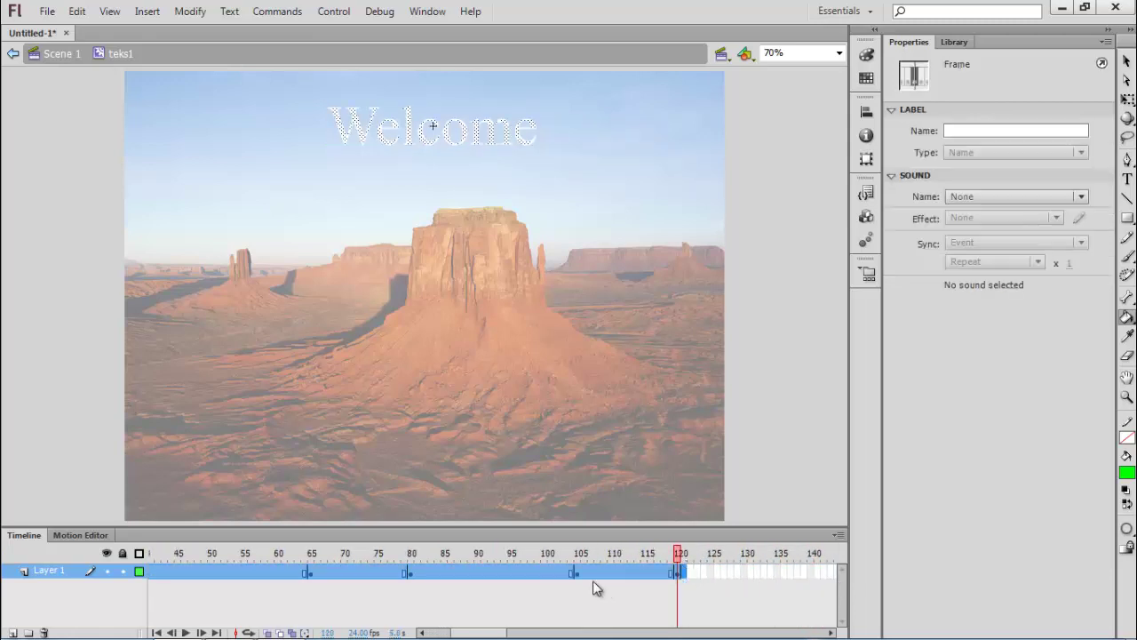
right_click(533, 573)
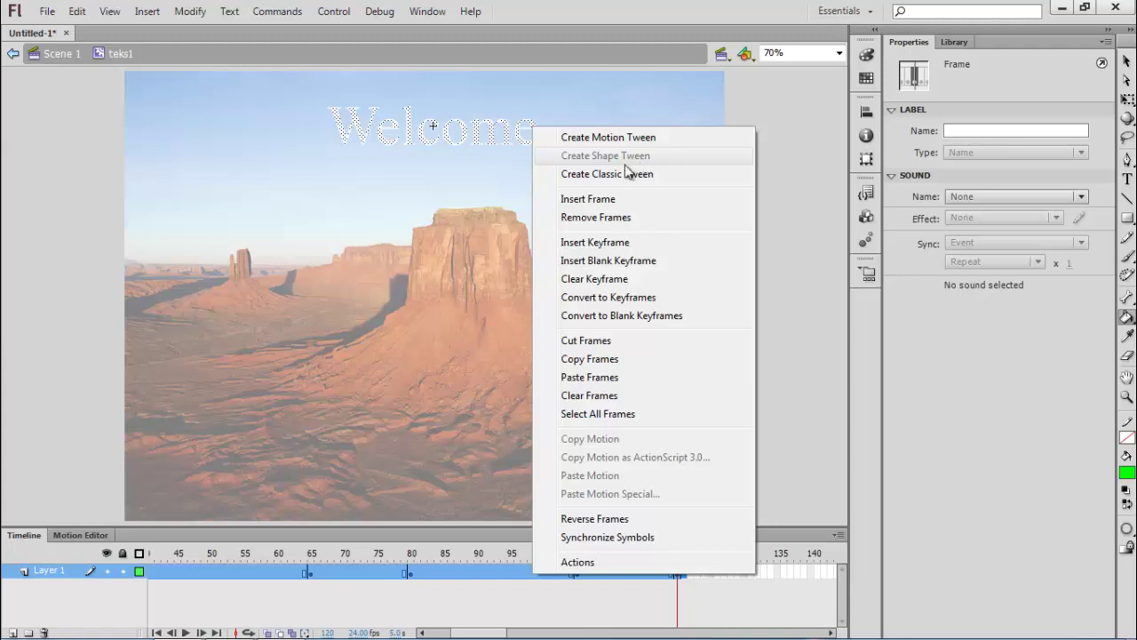
click(665, 7)
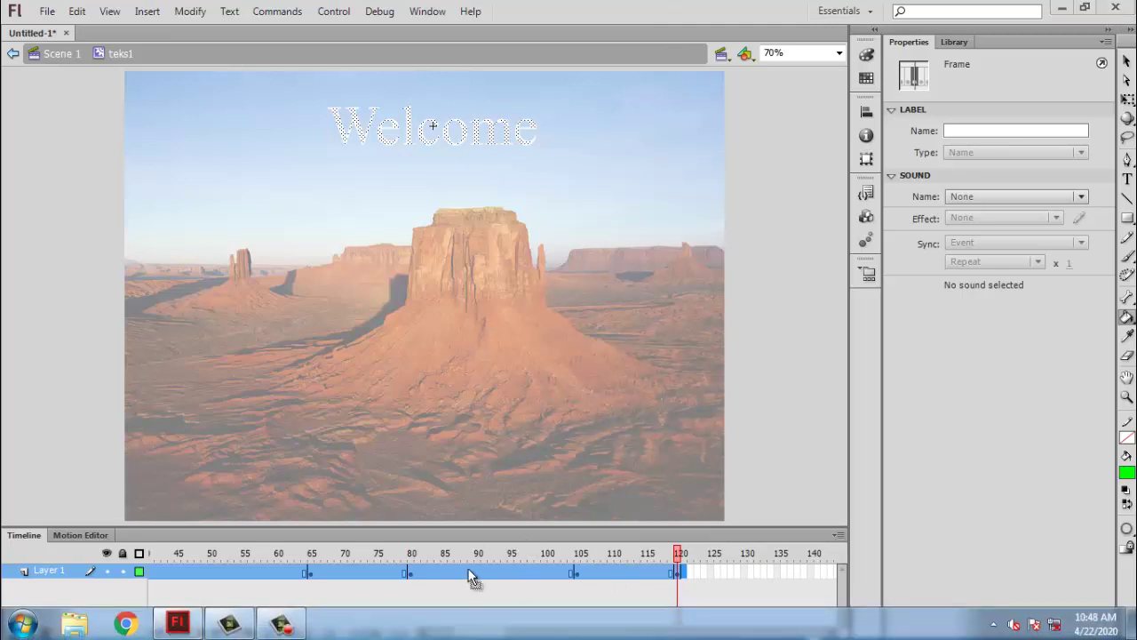
click(472, 591)
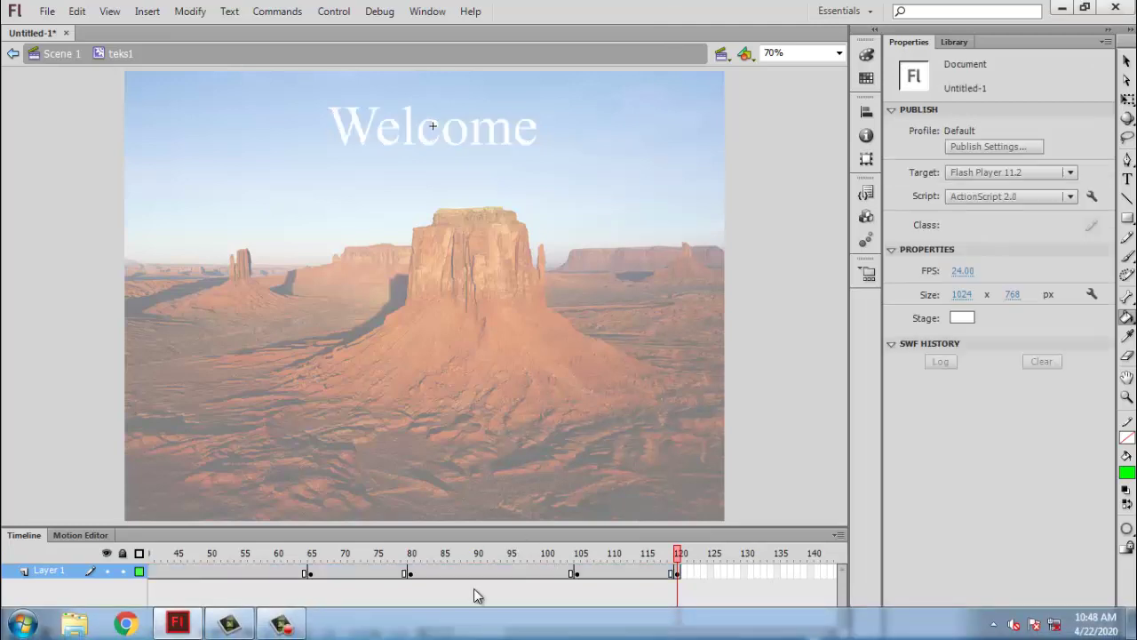
Examine the text shapes on the "teks1" keyframes at frames 105, 80, 65, 40, 25 and 1.
click(577, 572)
click(411, 573)
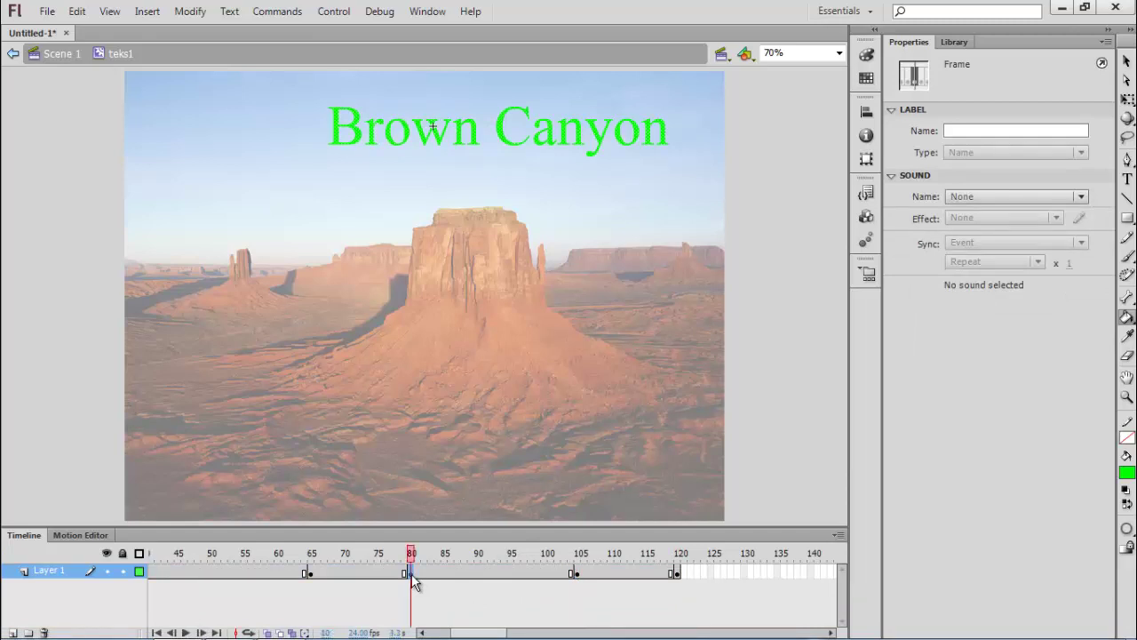
click(312, 573)
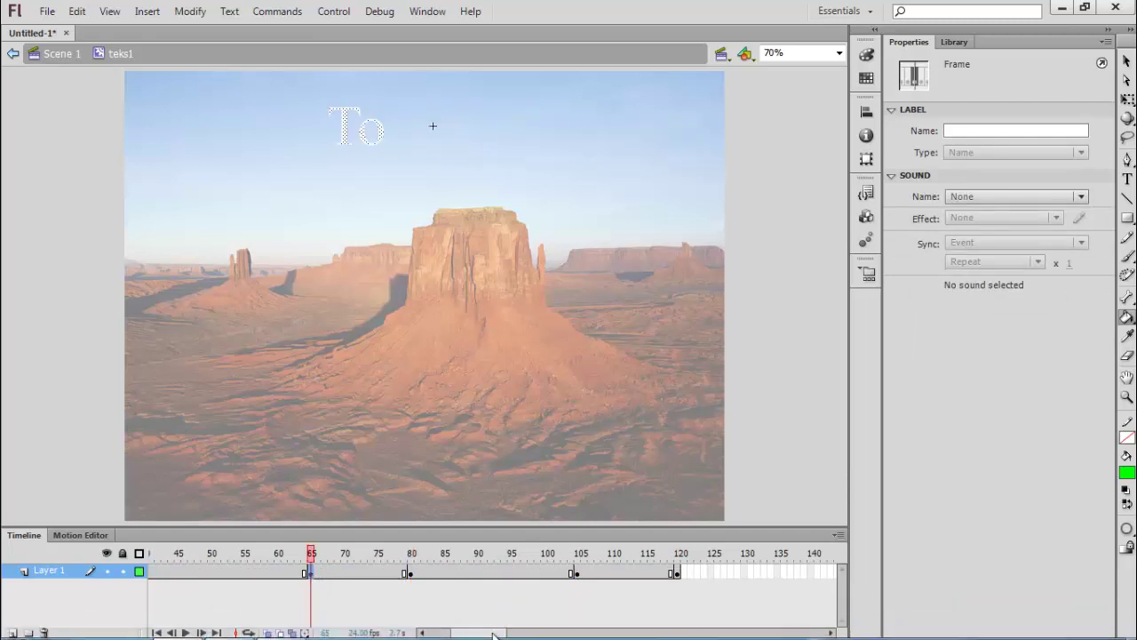
drag(488, 633, 448, 633)
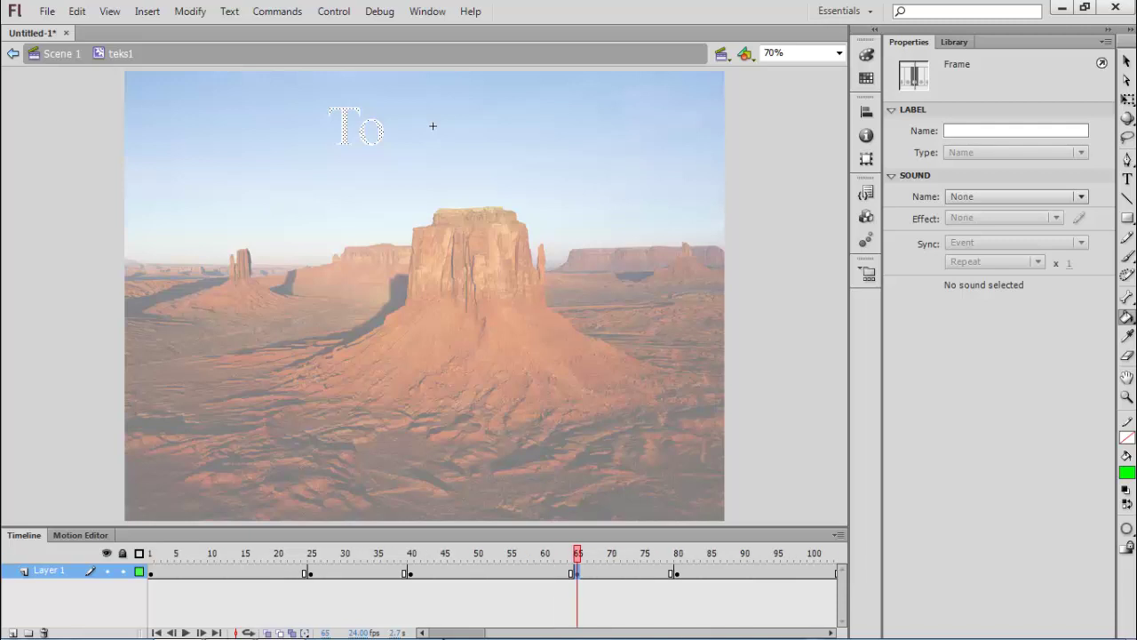
click(410, 574)
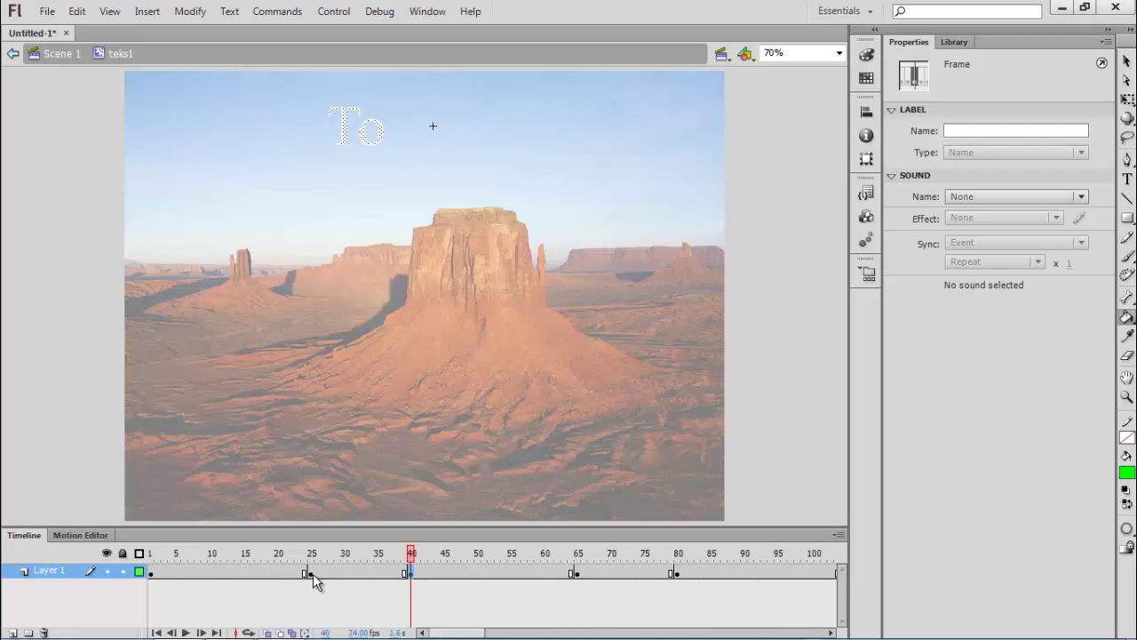
click(311, 574)
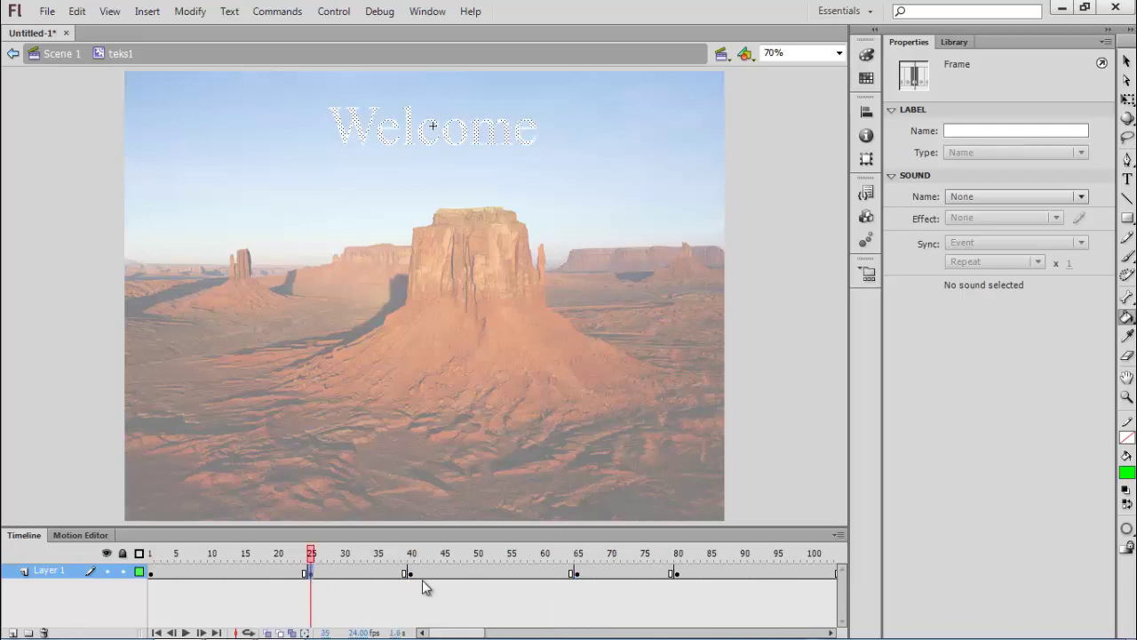
click(578, 575)
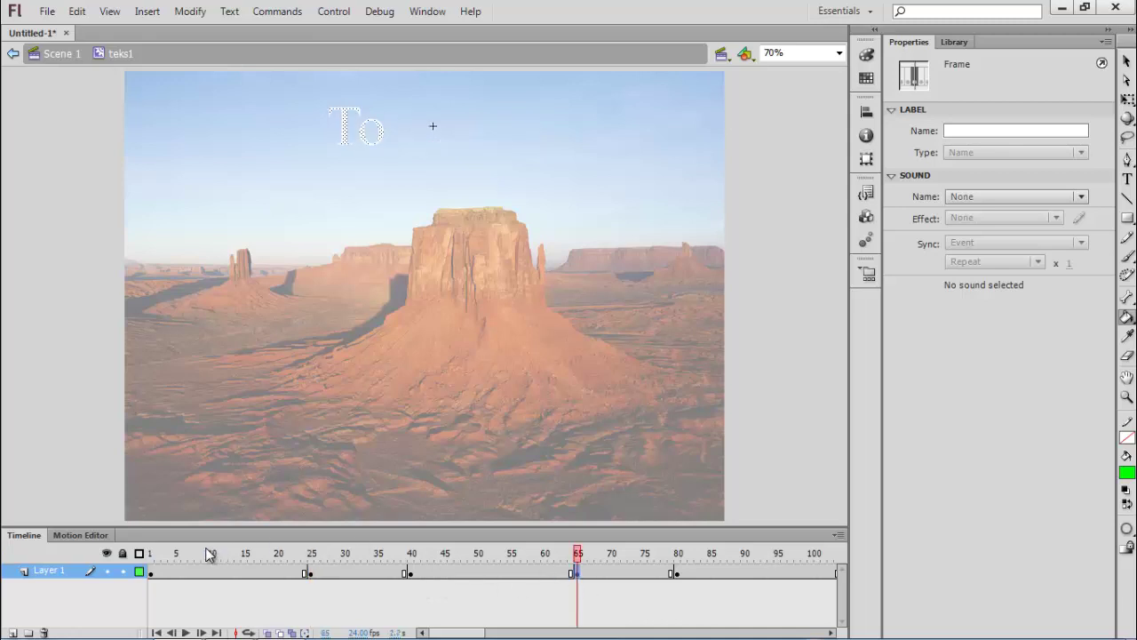
click(150, 573)
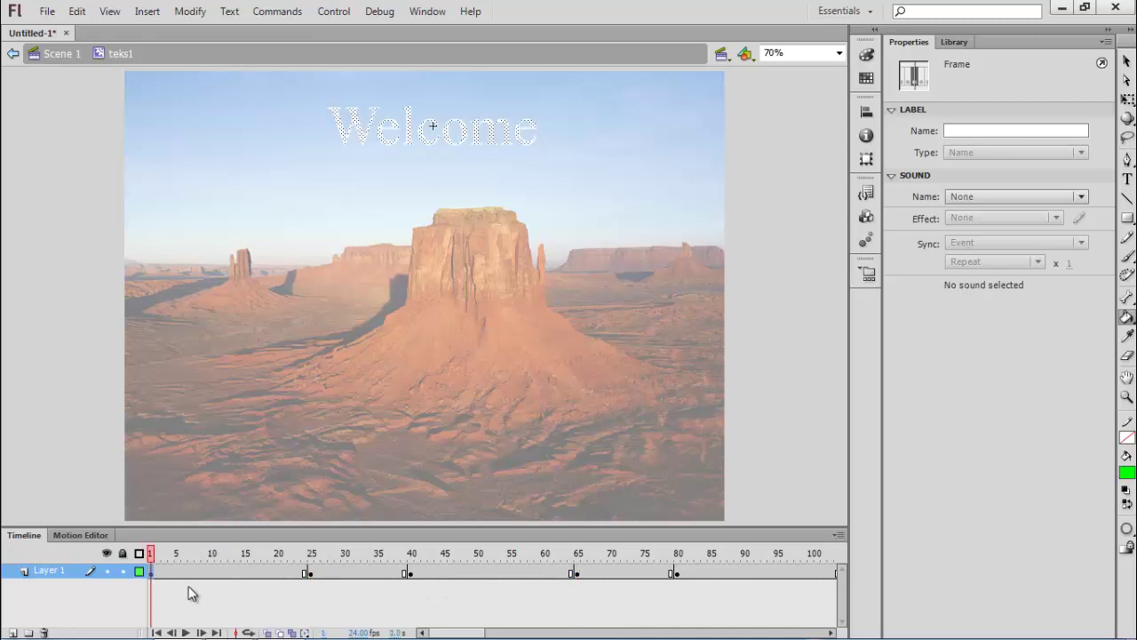
Create shape tweens across frames 1 to 120 of Layer 1 and play the animation.
click(187, 587)
drag(151, 571, 678, 586)
right_click(556, 575)
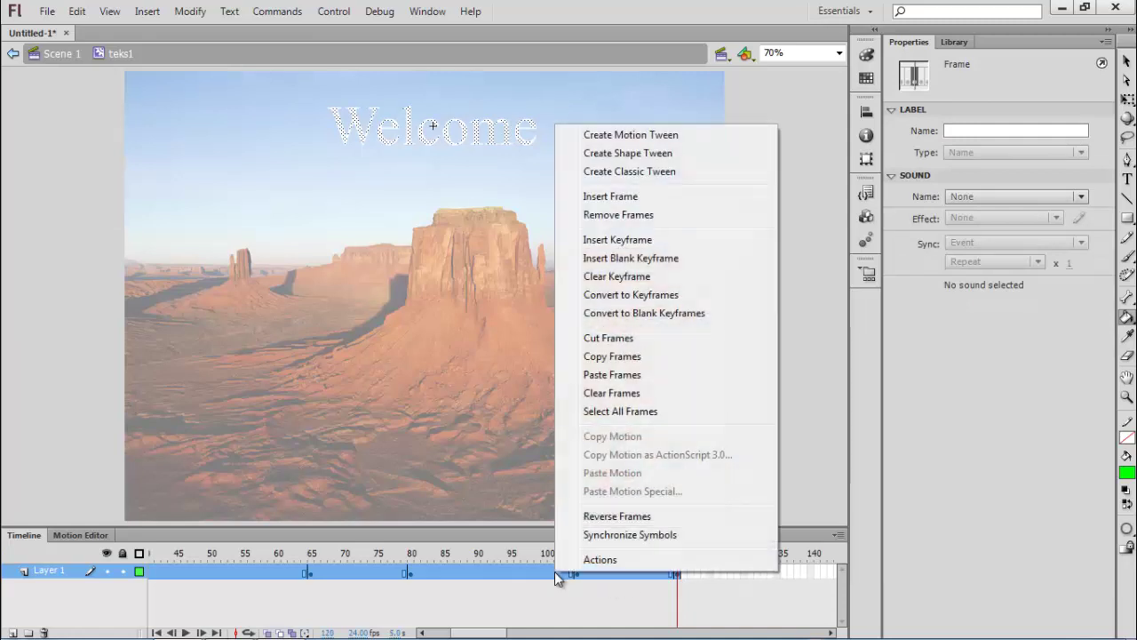
click(649, 153)
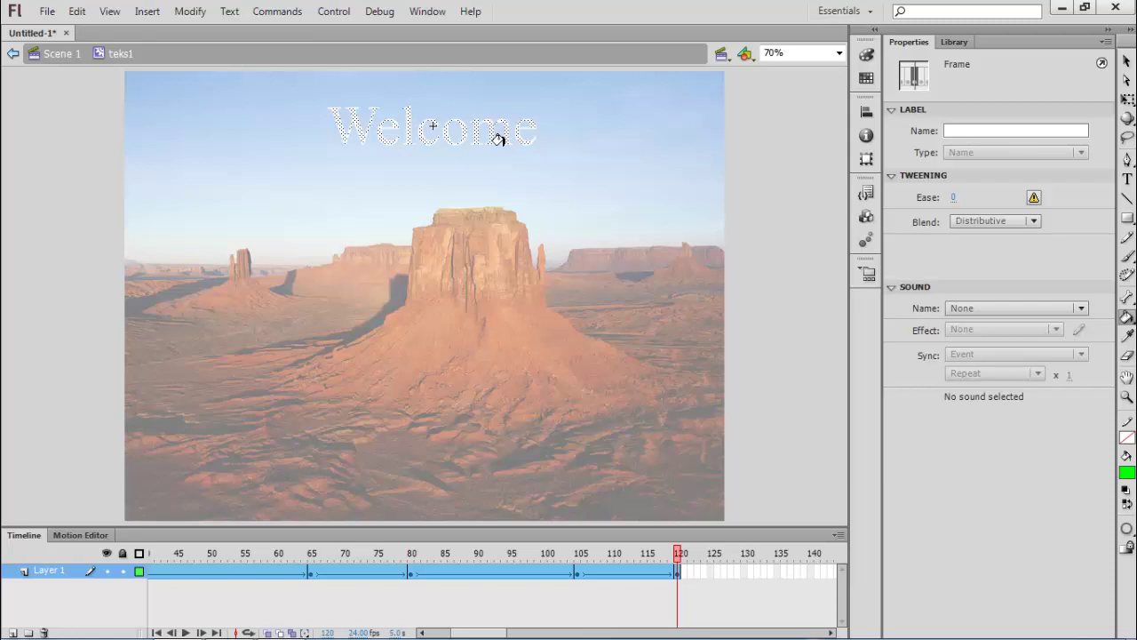
key(Return)
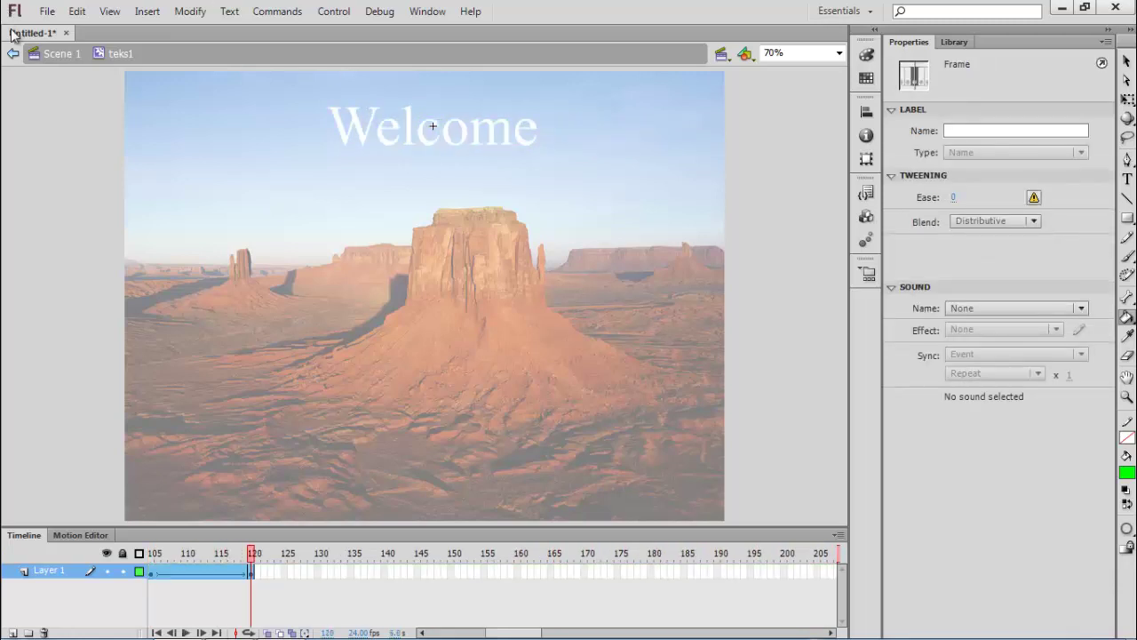
Return to Scene 1 and test the movie to check how the text morphs over the desert background.
click(58, 55)
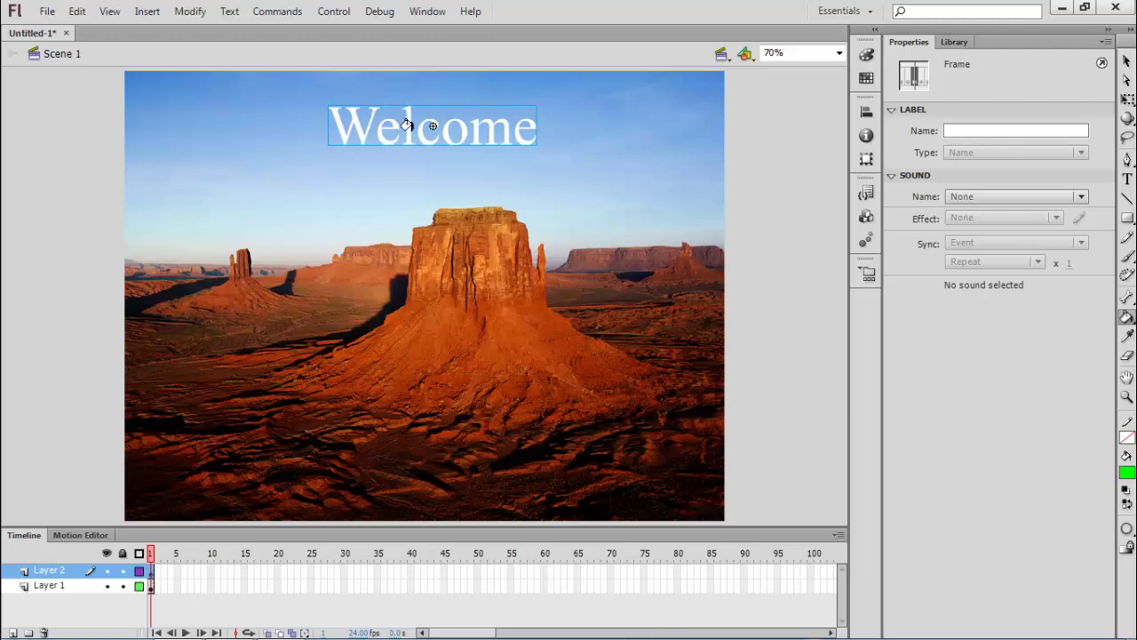
key(v)
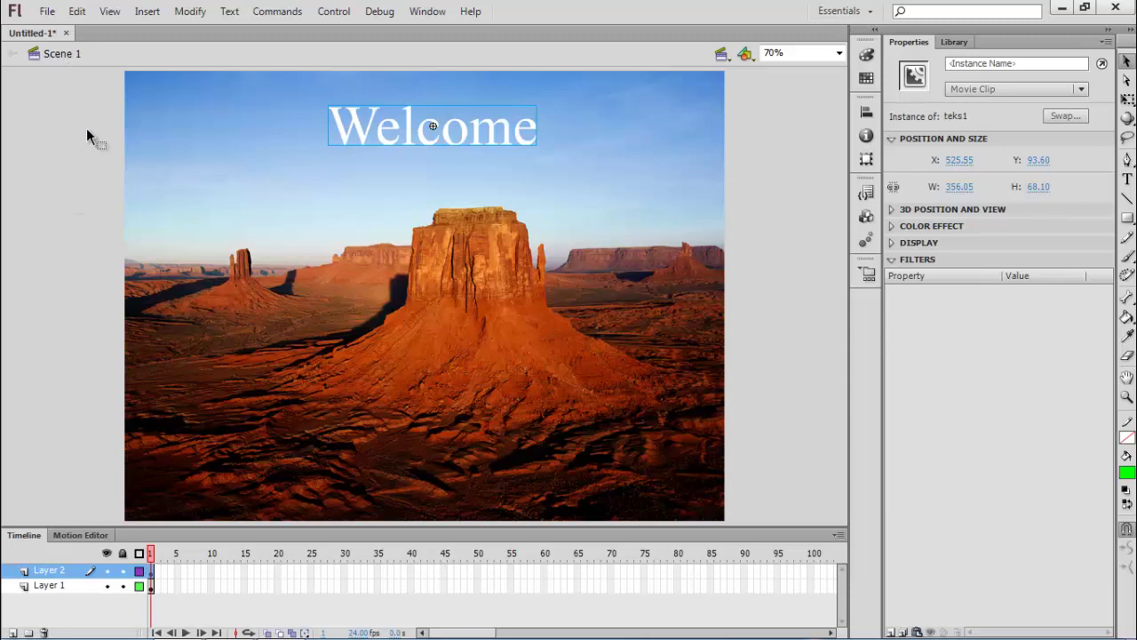
click(153, 593)
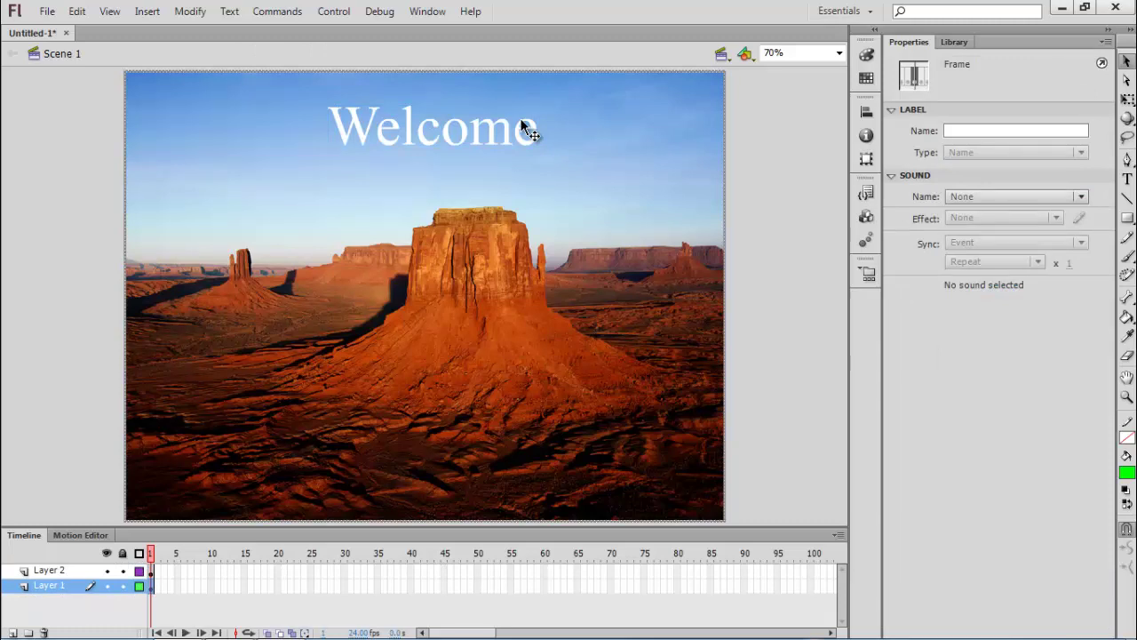
click(55, 570)
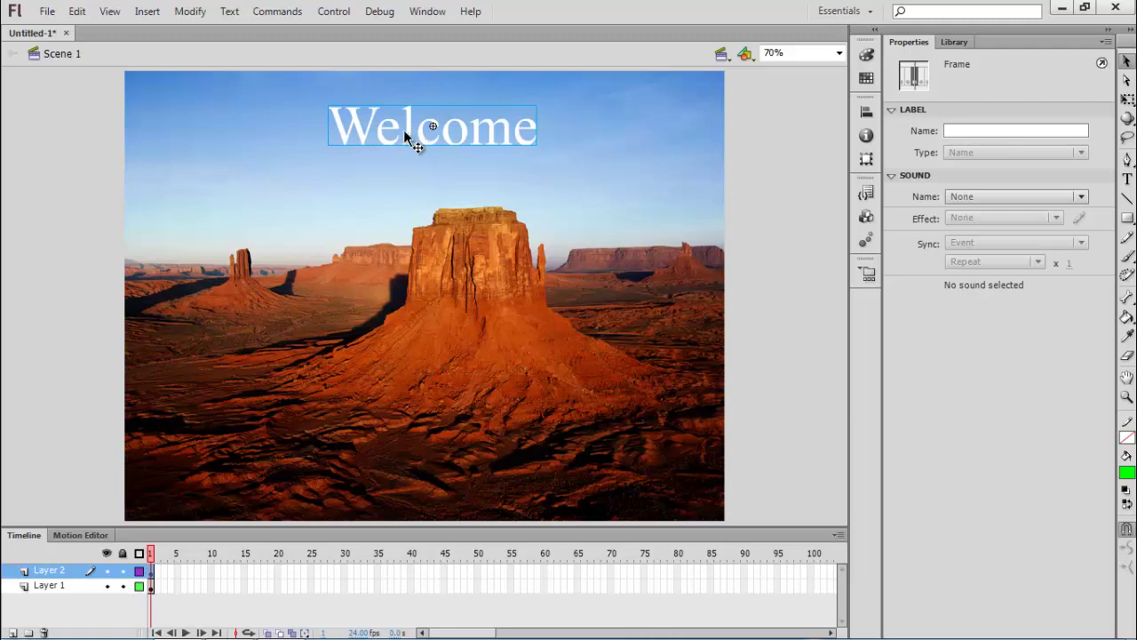
key(ctrl+Return)
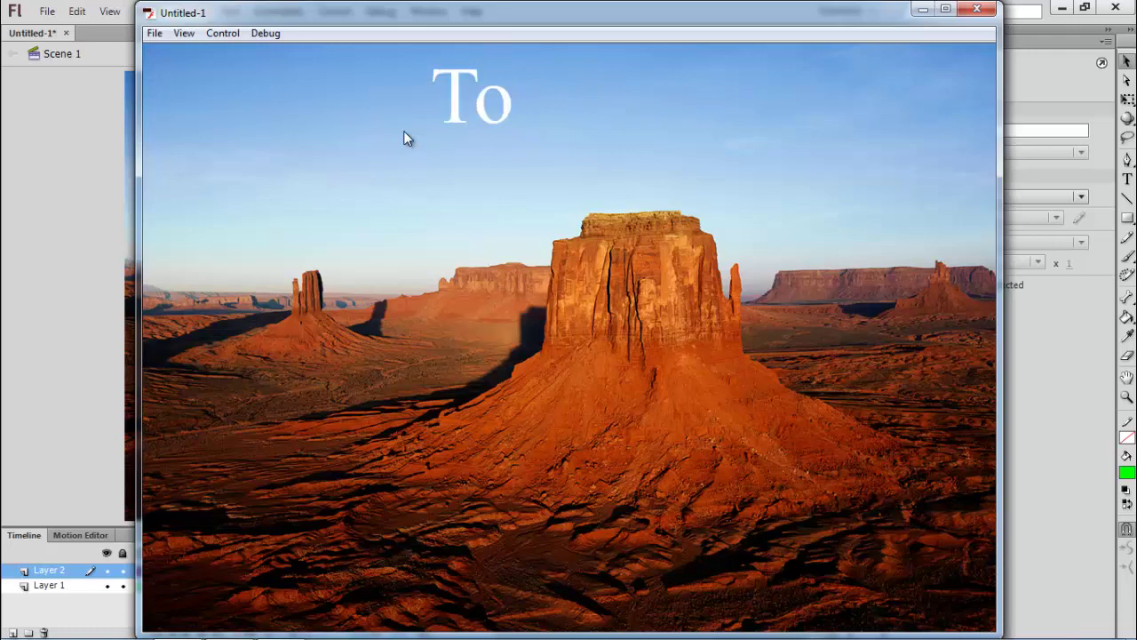
click(977, 9)
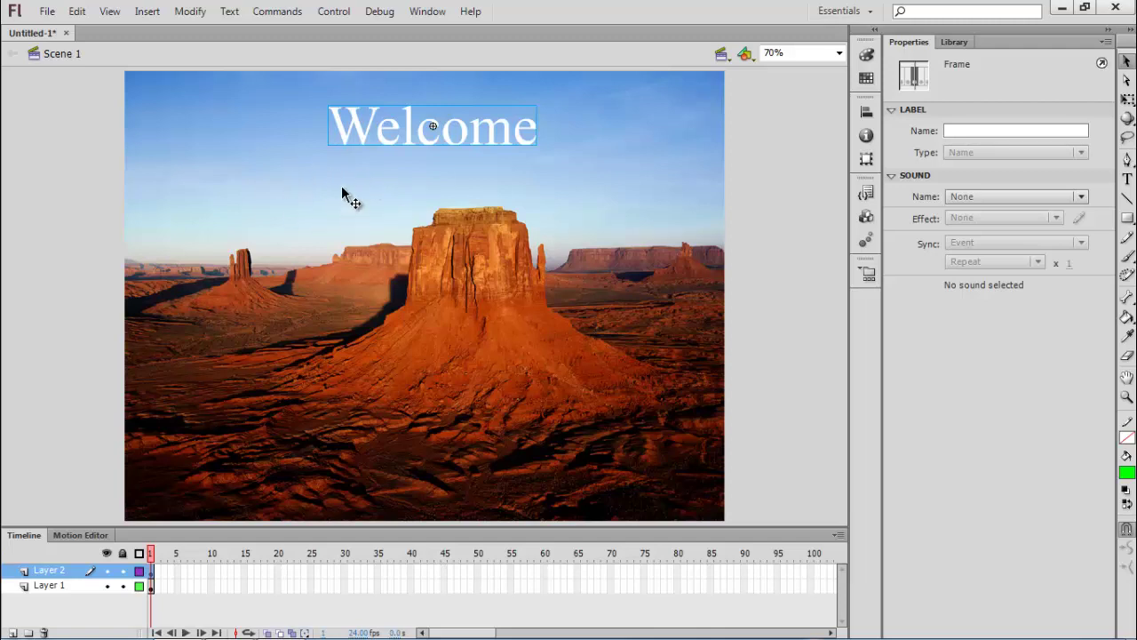
Open the "teks1" clip for editing and add a new layer above Layer 1.
double_click(433, 130)
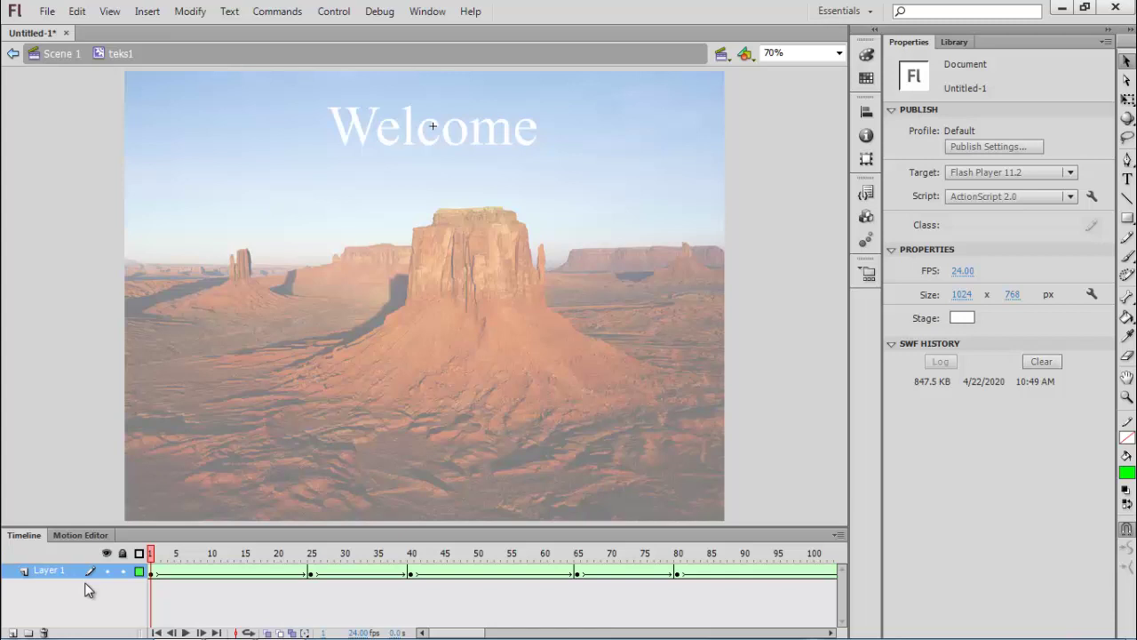
click(12, 633)
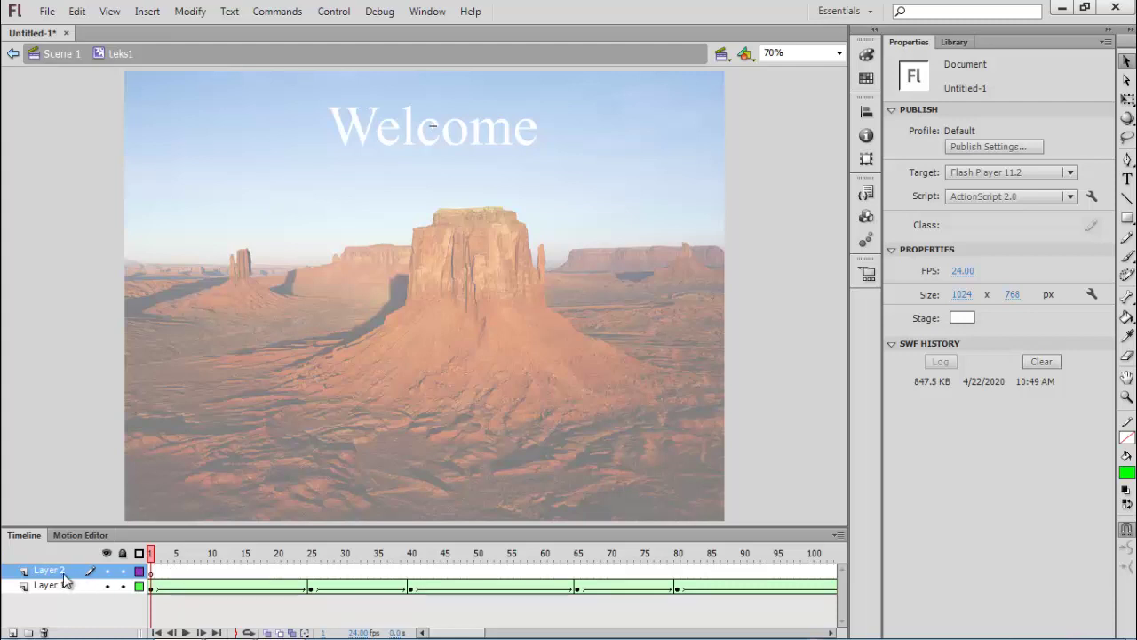
click(153, 573)
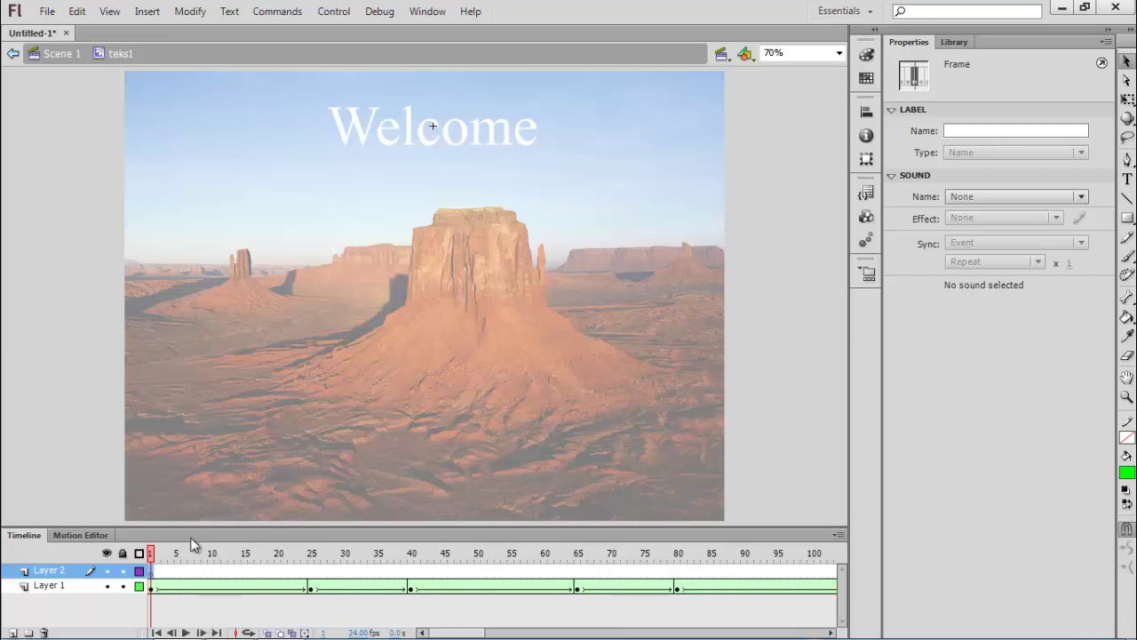
Remove frames 2 to 120 from Layer 2, keeping only its first frame.
mouse_move(477, 633)
mouse_down()
mouse_move(488, 634)
mouse_move(476, 633)
mouse_up()
mouse_move(440, 635)
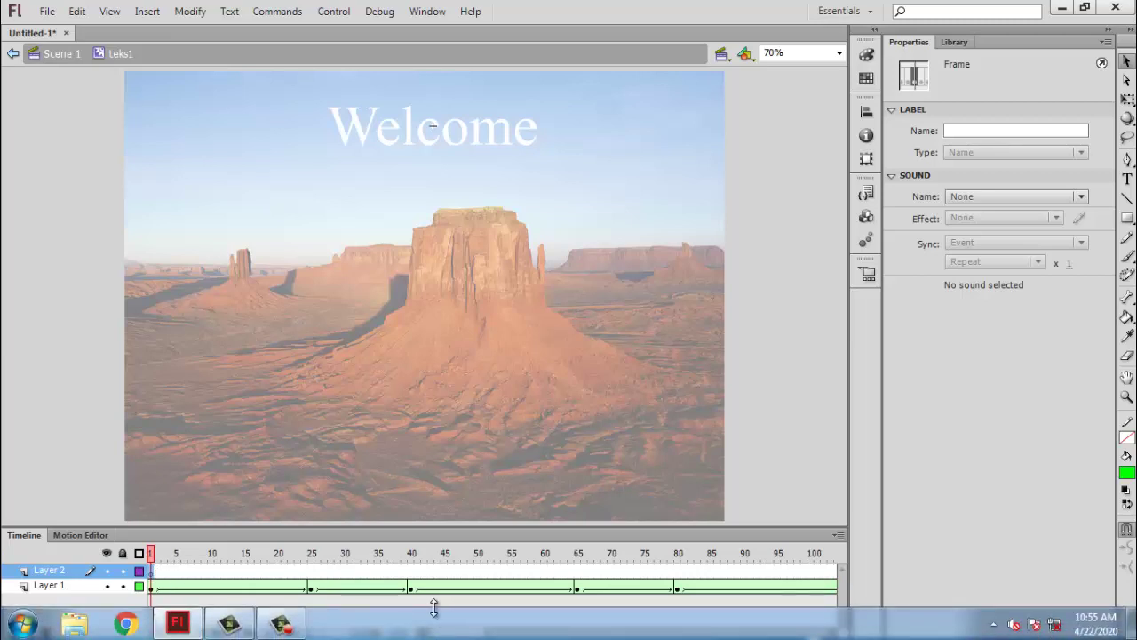
drag(457, 633, 476, 634)
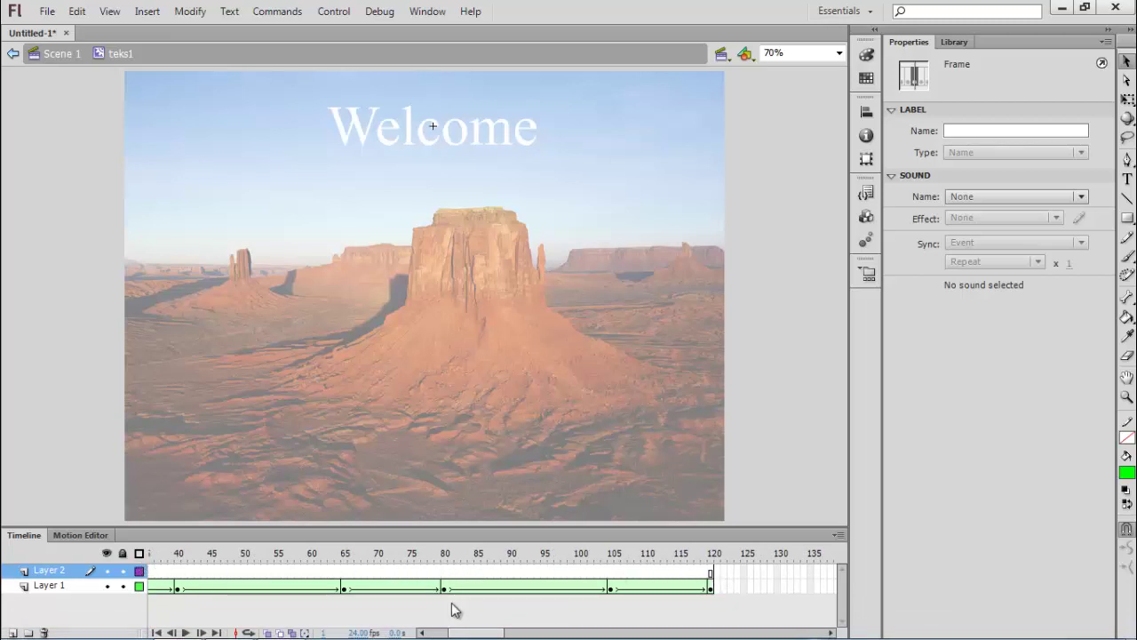
drag(477, 632, 464, 635)
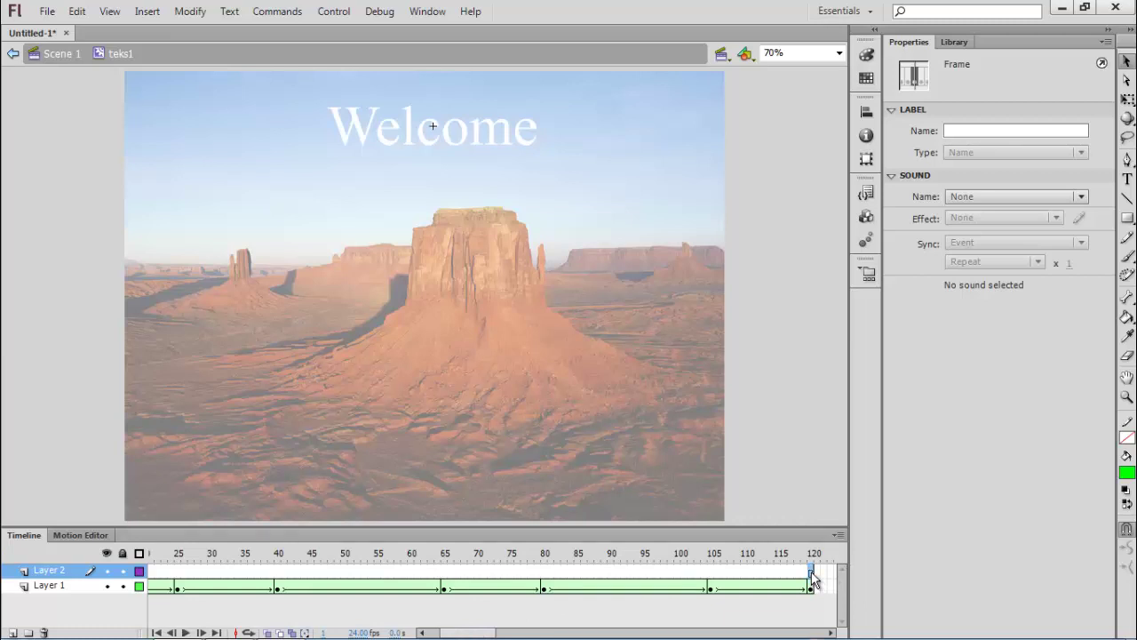
drag(811, 571, 154, 573)
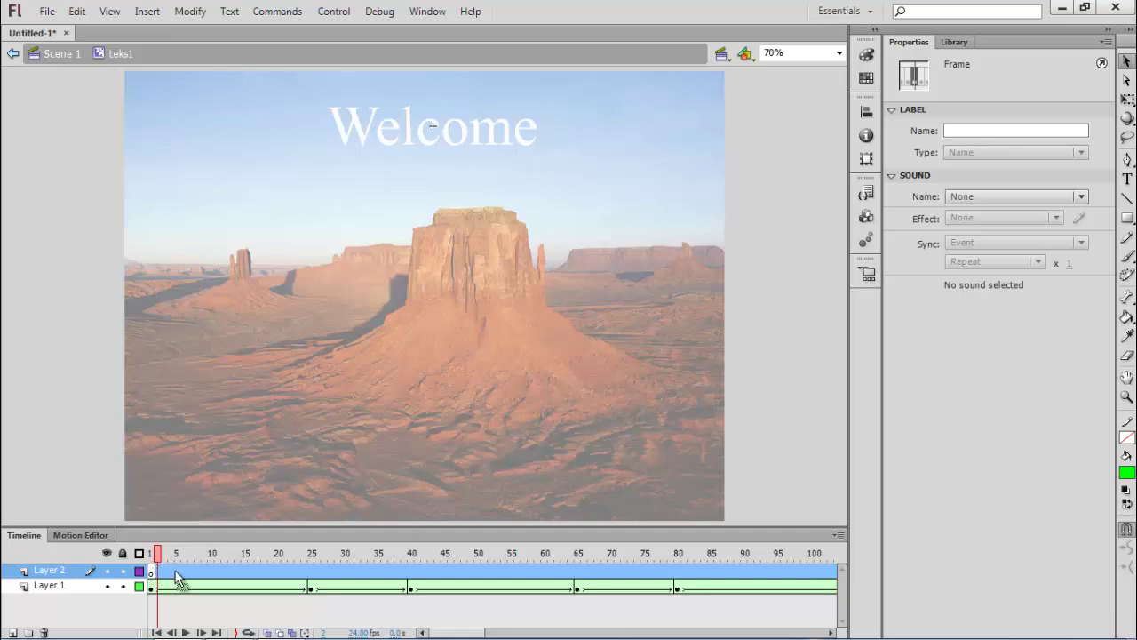
right_click(290, 576)
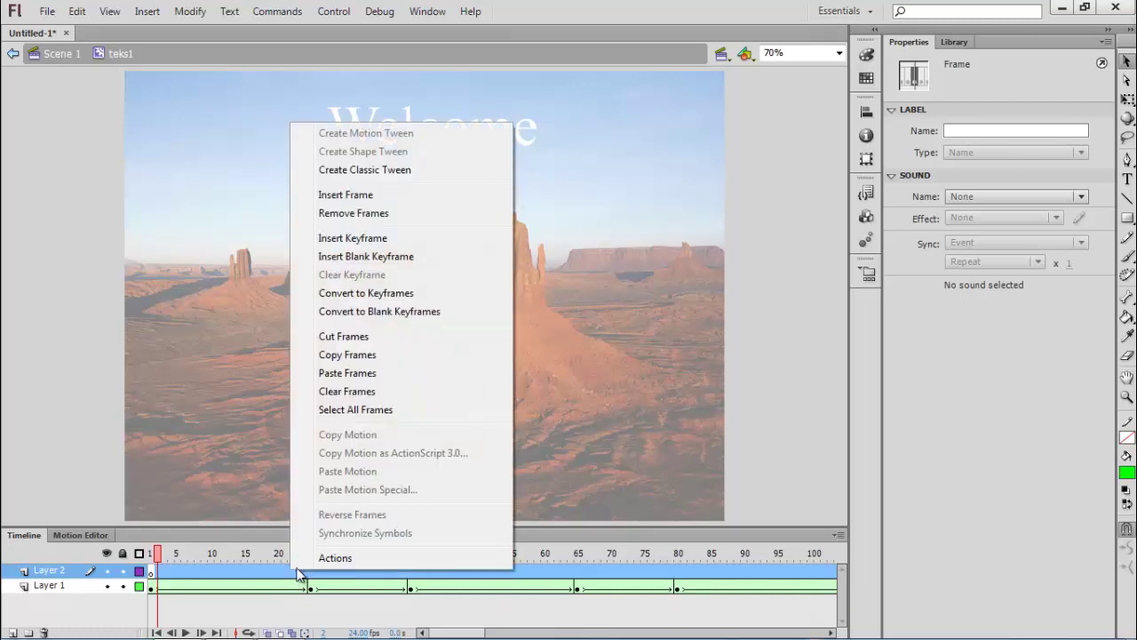
click(384, 214)
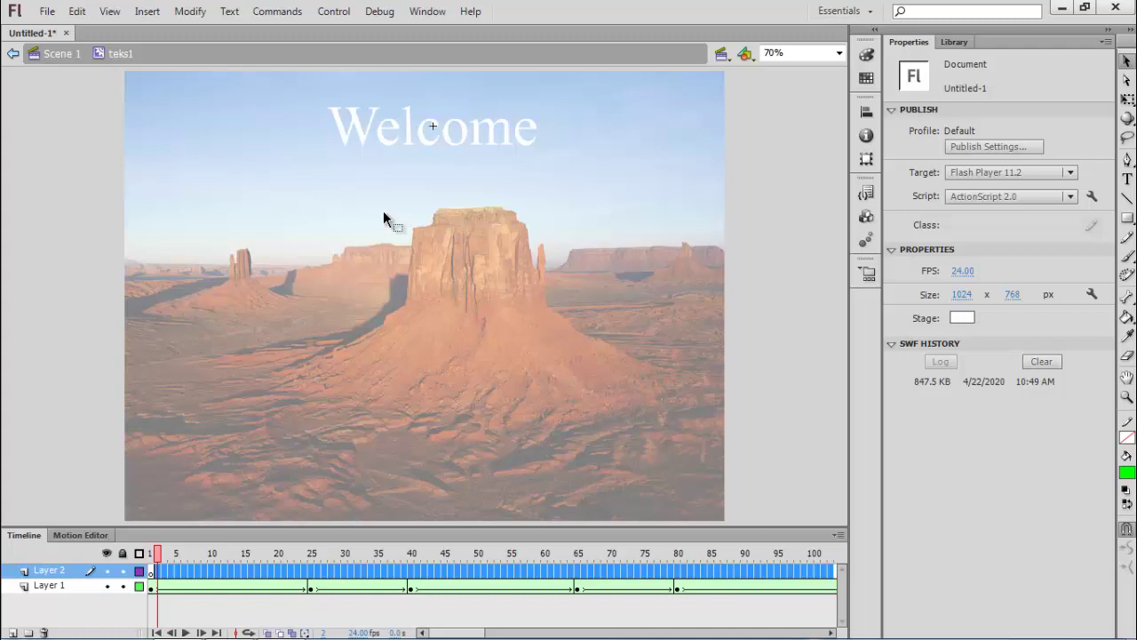
click(152, 562)
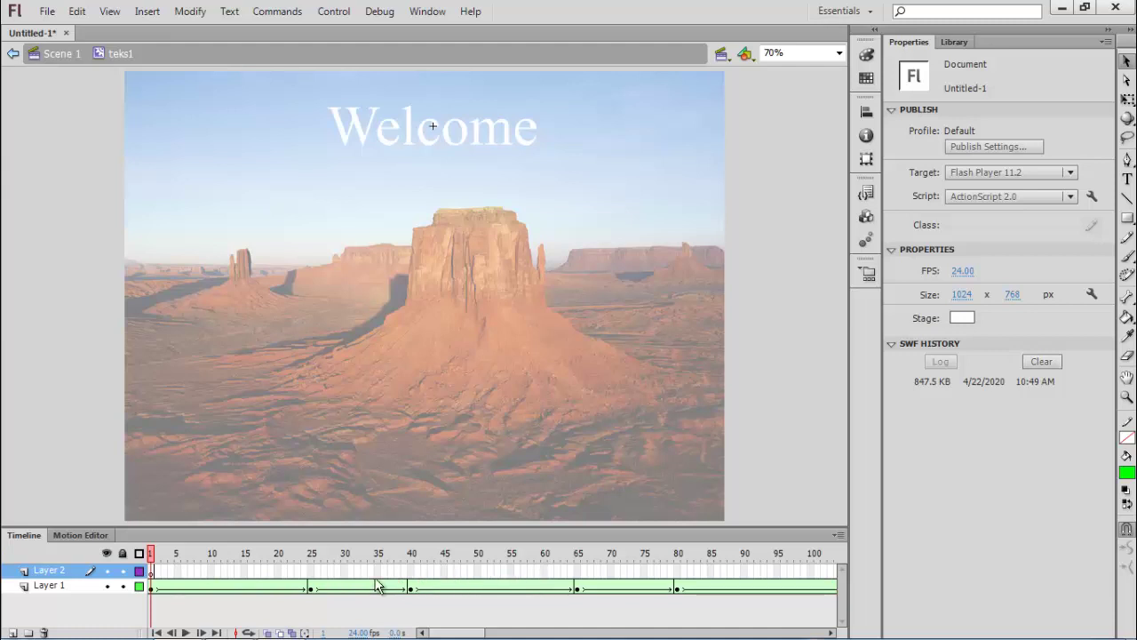
Draw a small green circle without outline above and left of "Welcome" on Layer 2's frame 1 and apply a classic tween to that frame.
click(152, 570)
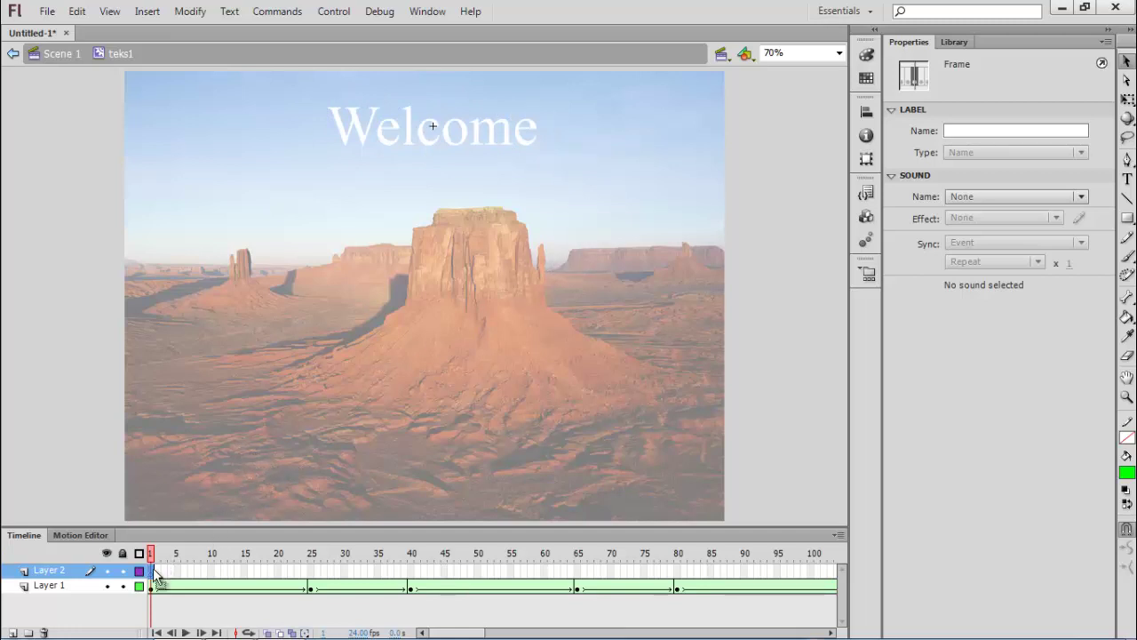
click(1126, 218)
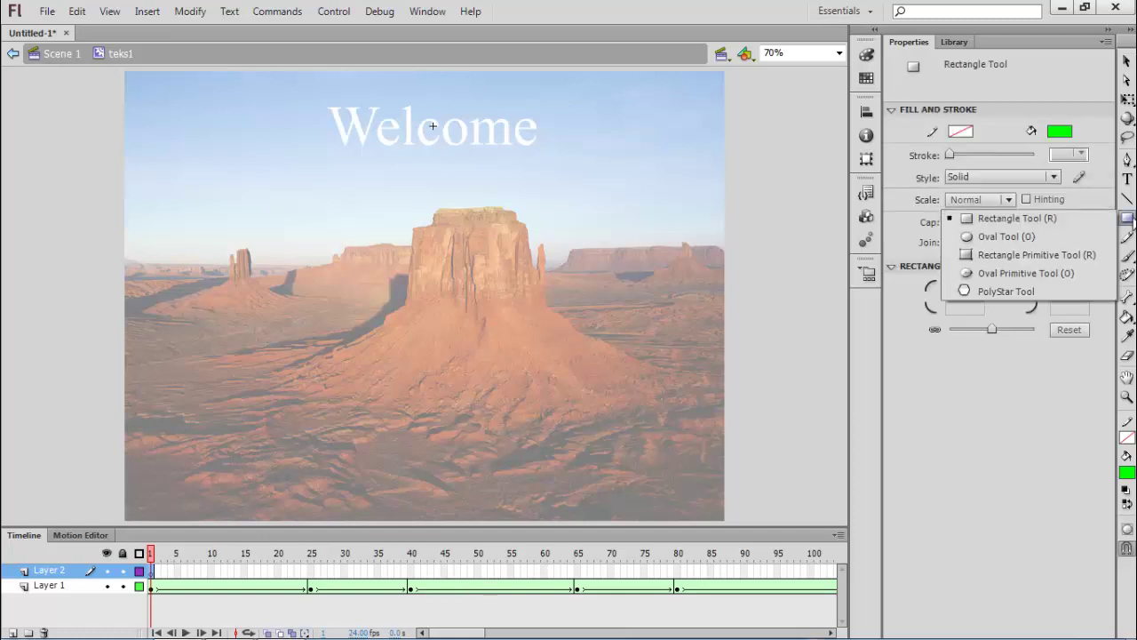
click(1007, 236)
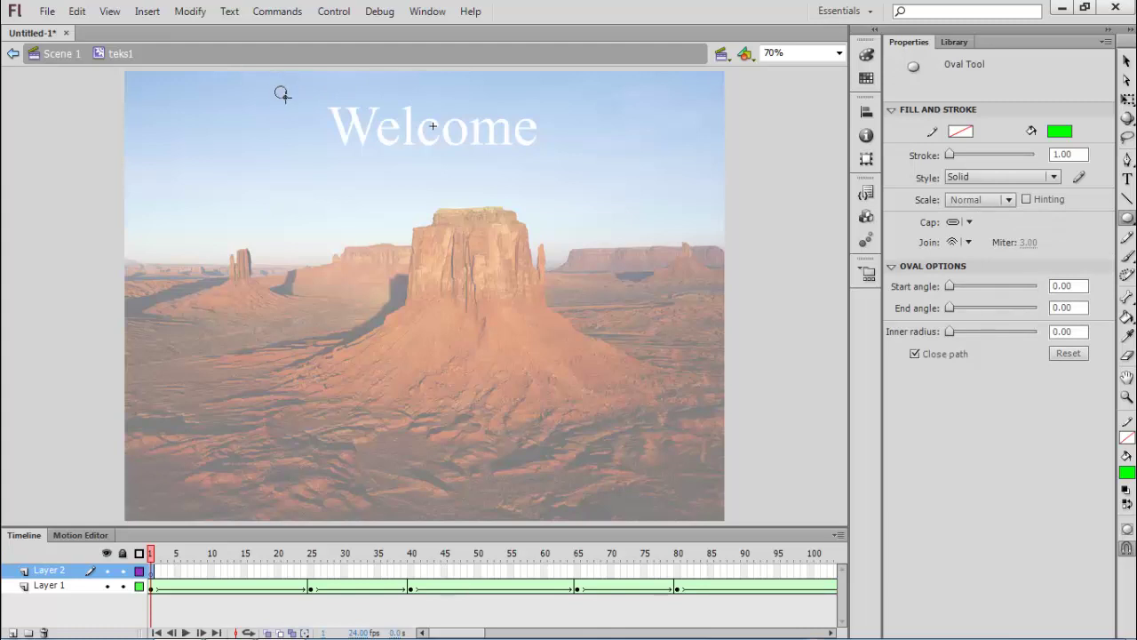
drag(284, 97, 275, 86)
right_click(151, 574)
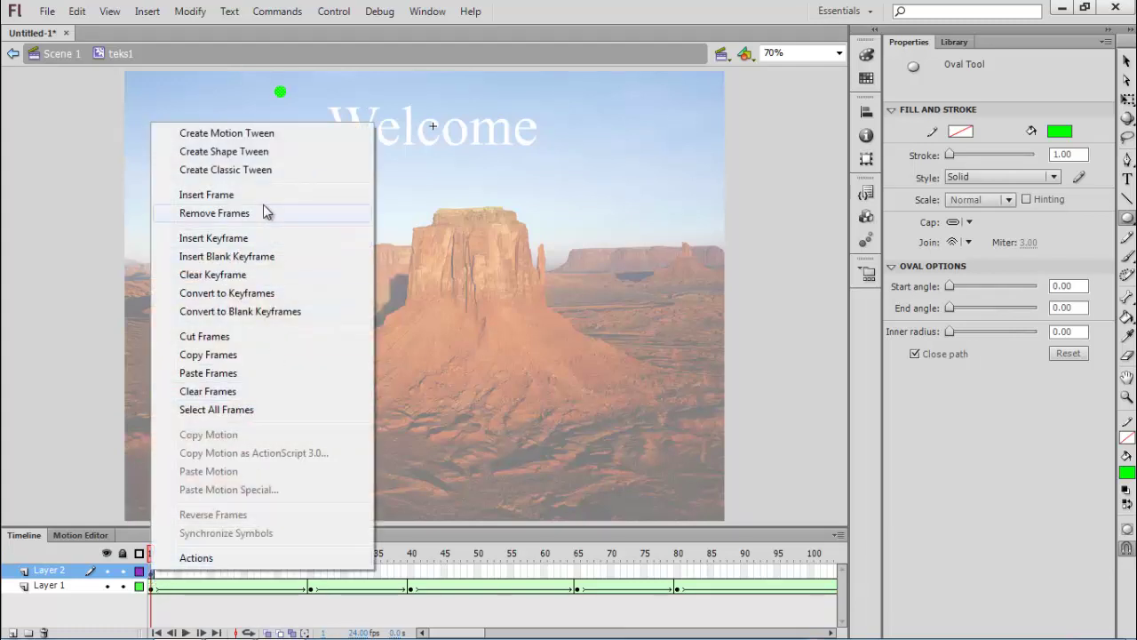
click(259, 172)
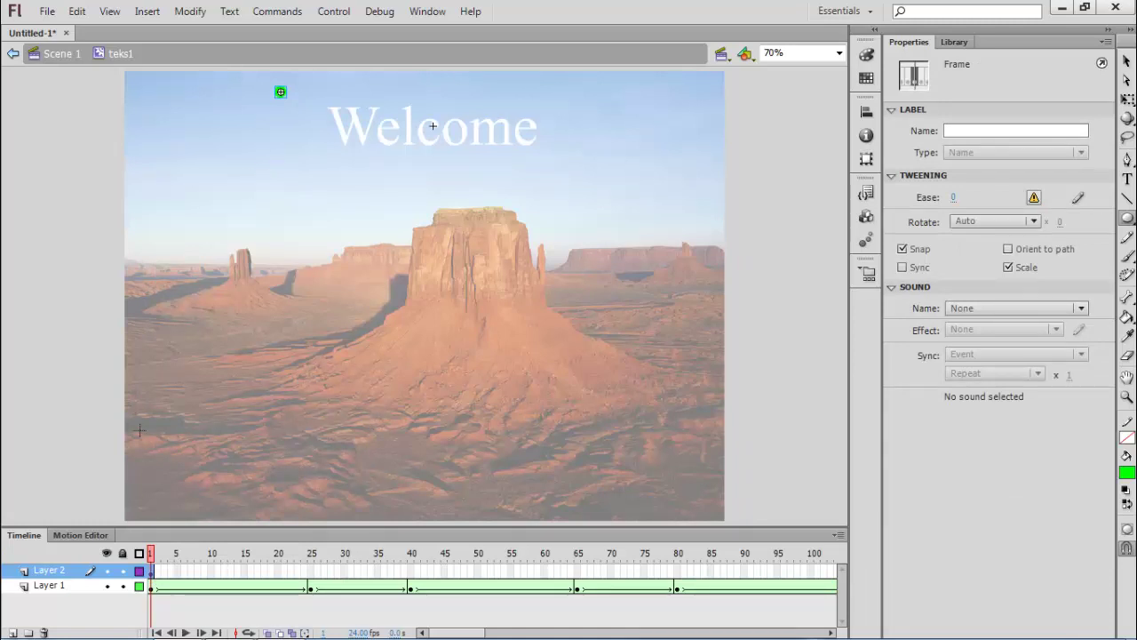
Add a classic motion guide to Layer 2.
right_click(63, 581)
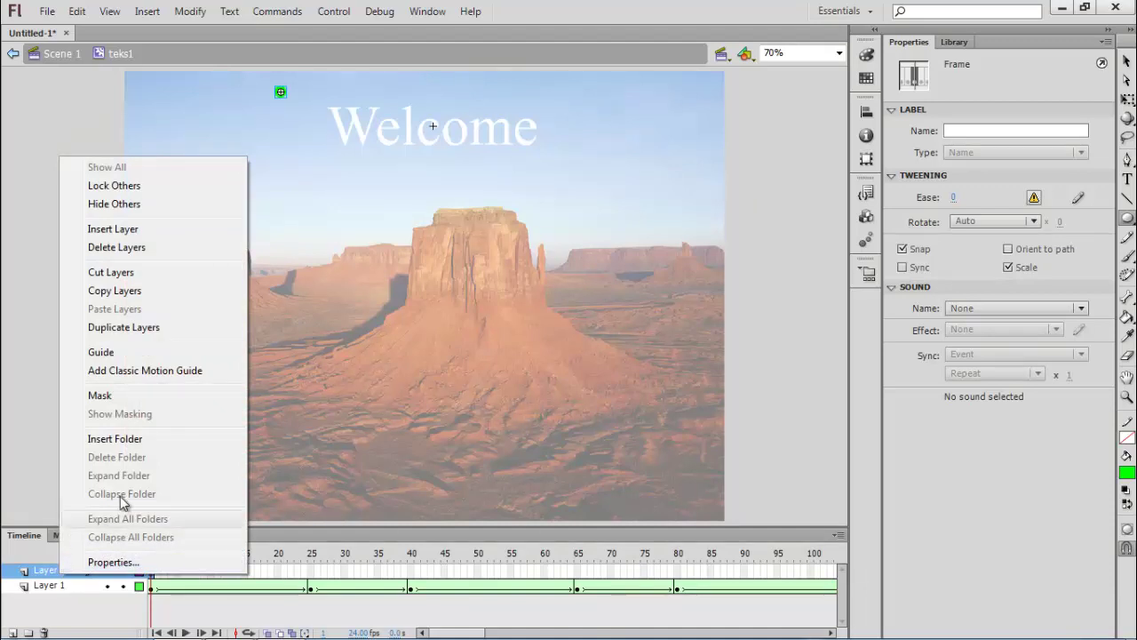
click(97, 353)
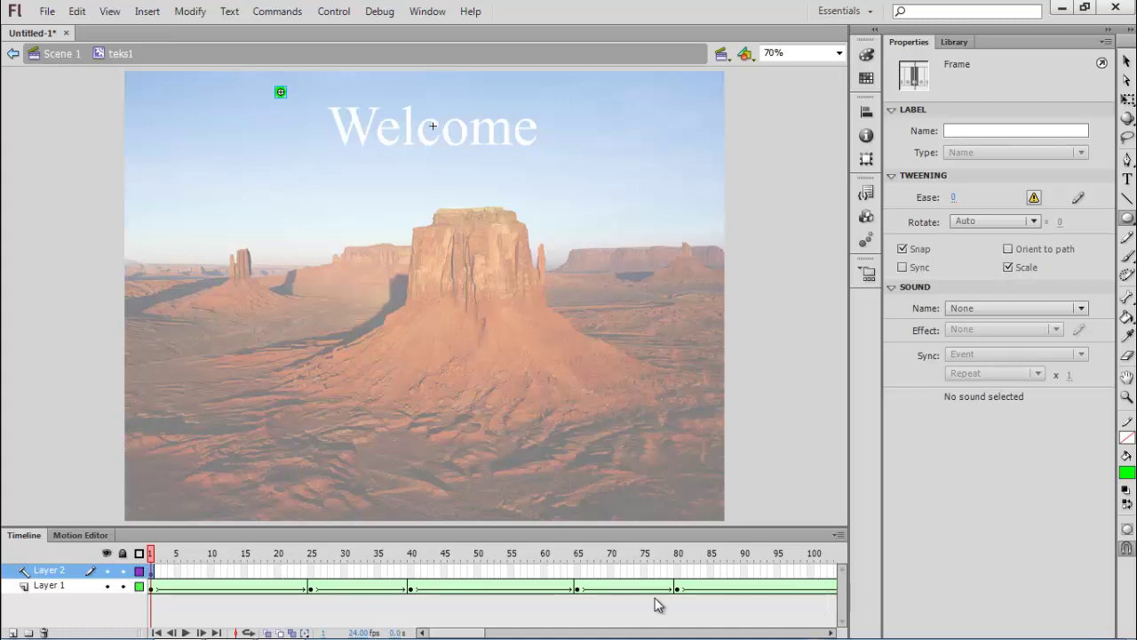
right_click(51, 578)
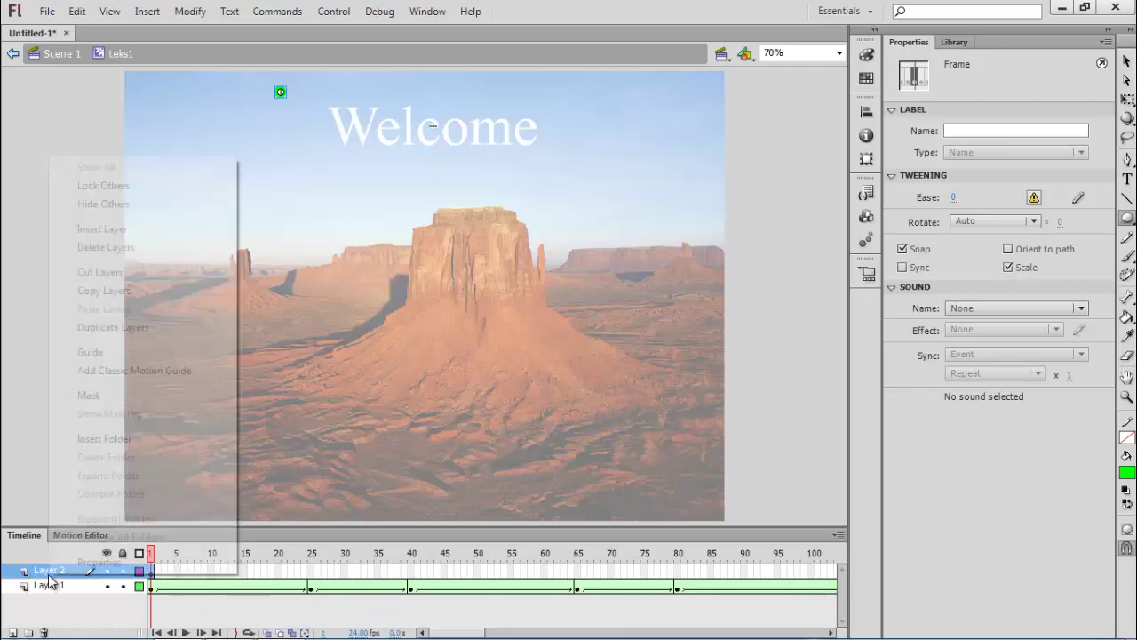
click(112, 377)
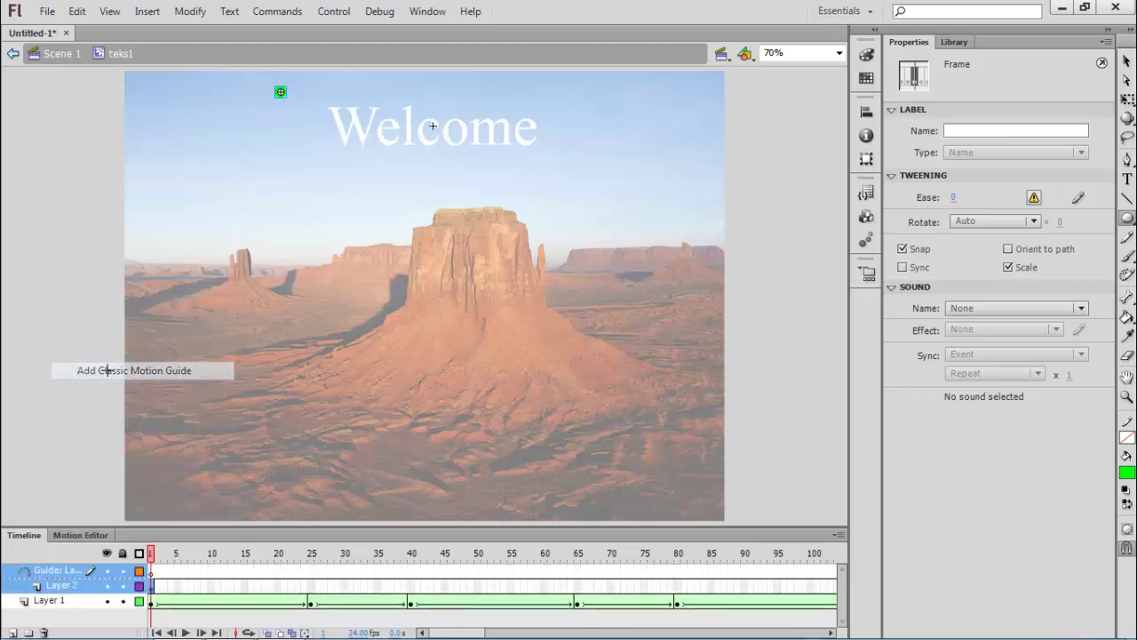
Draw an unfilled black-outlined oval around "Welcome" on the guide layer's frame 1 and erase a small gap at its top.
click(155, 572)
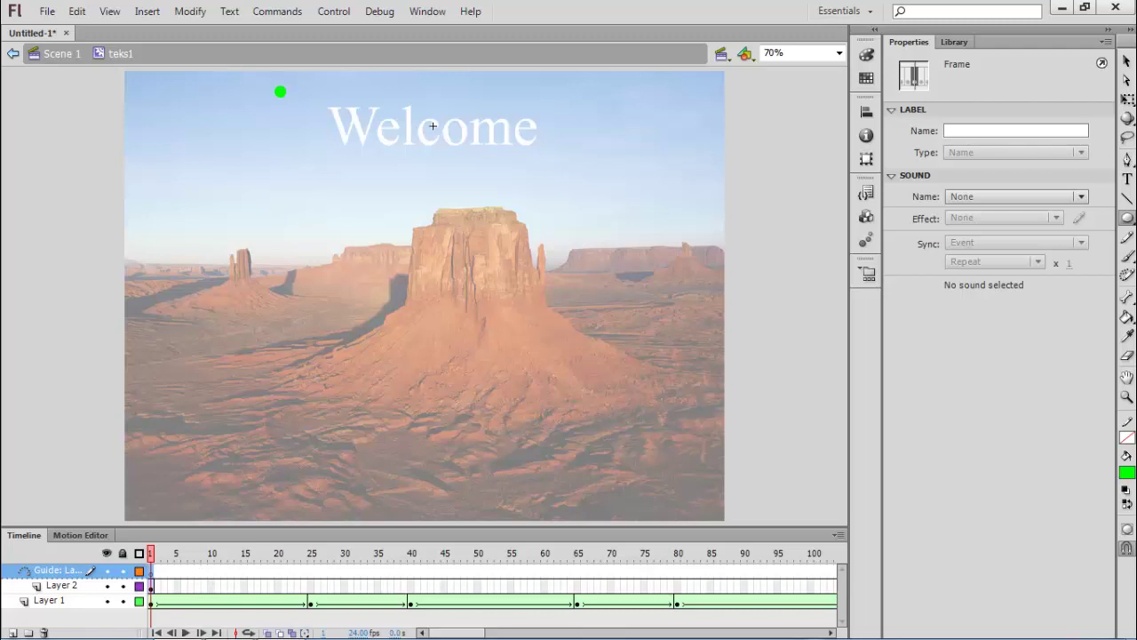
click(1128, 219)
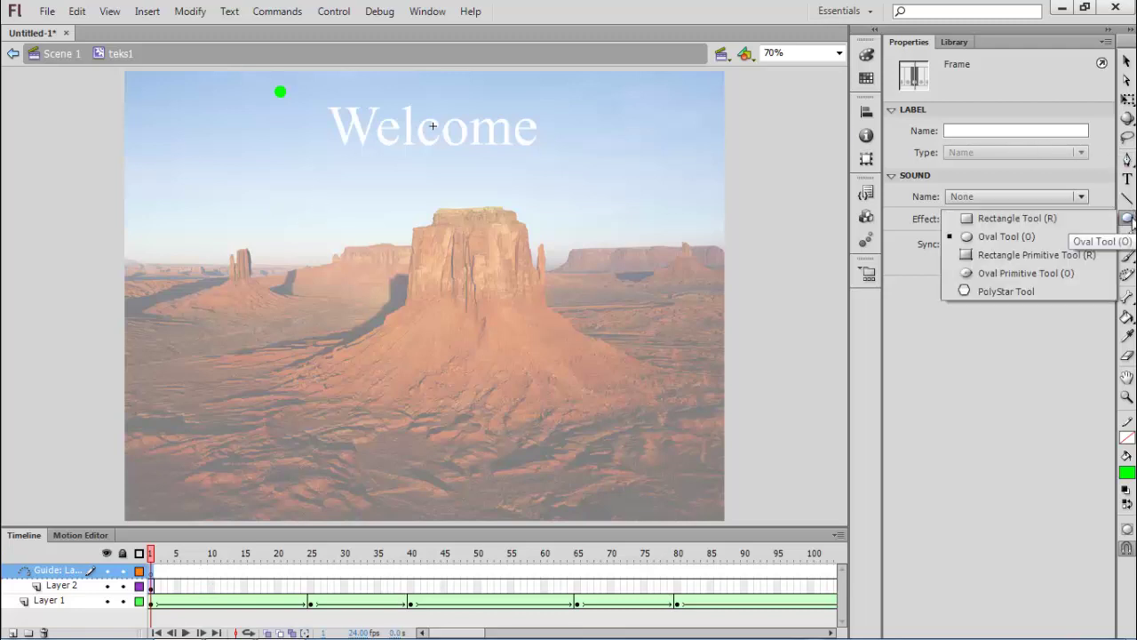
click(1053, 236)
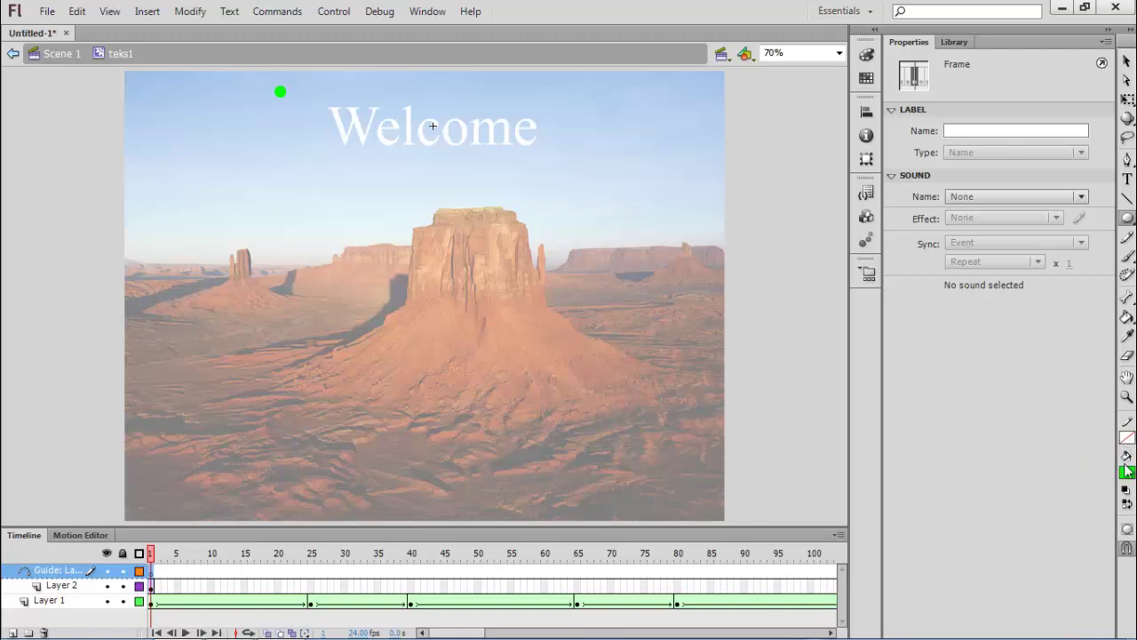
click(1126, 438)
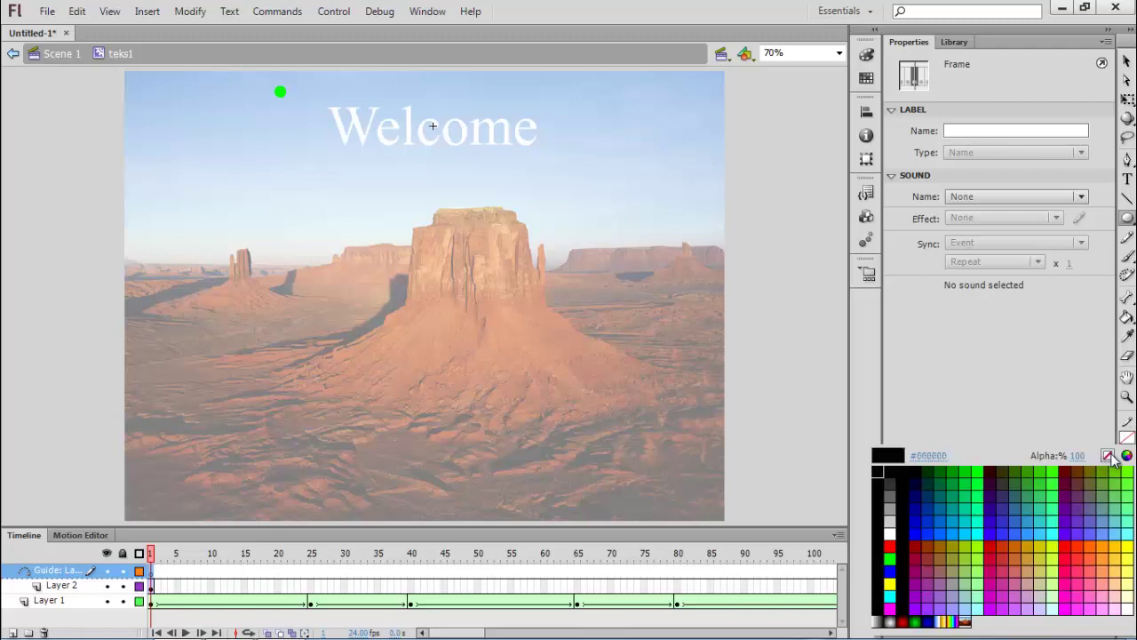
click(1109, 455)
click(1126, 472)
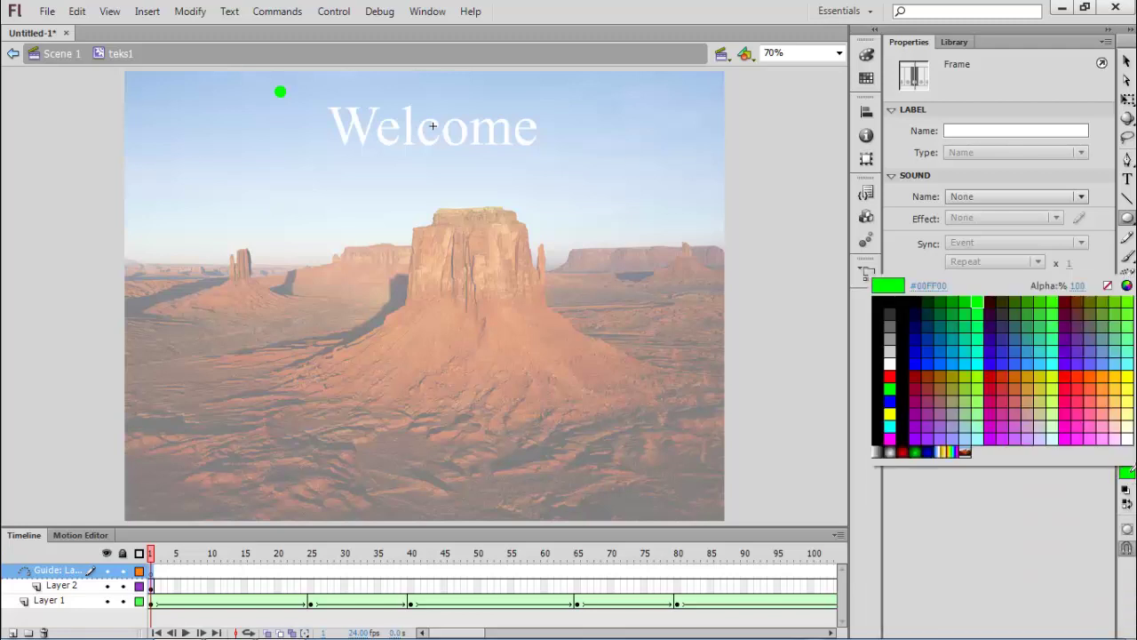
click(1107, 287)
click(1126, 437)
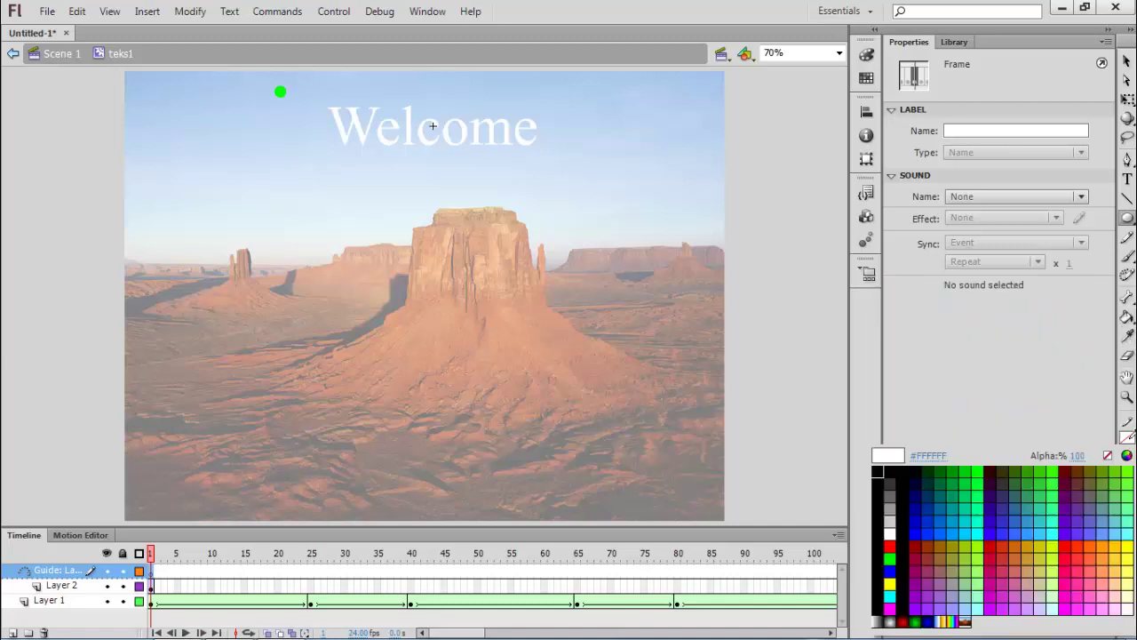
click(882, 476)
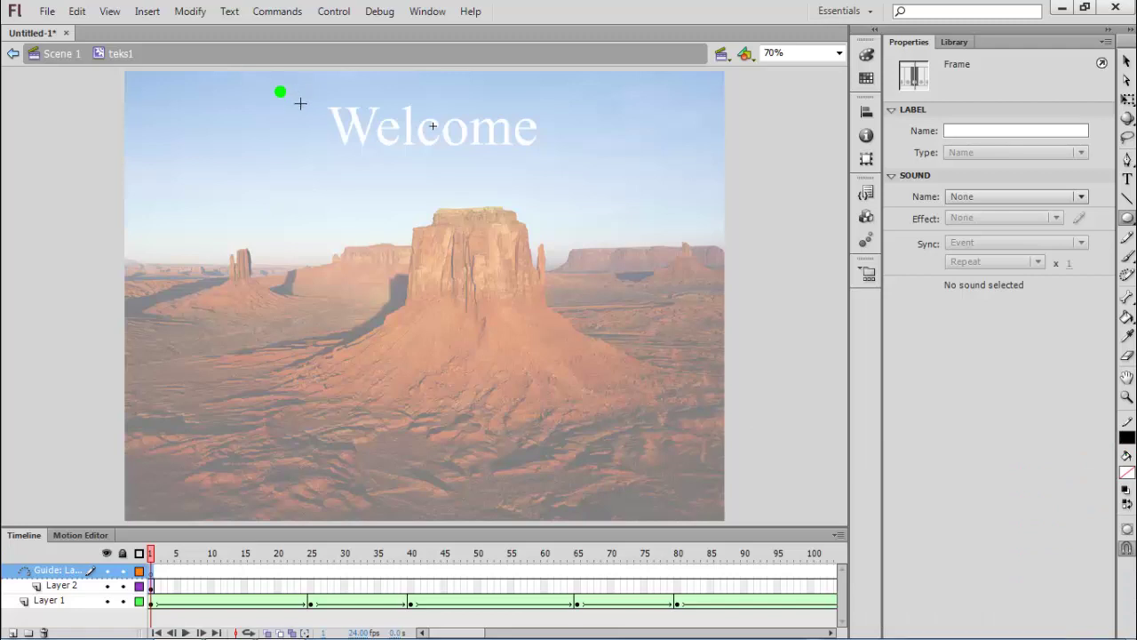
drag(303, 101, 554, 136)
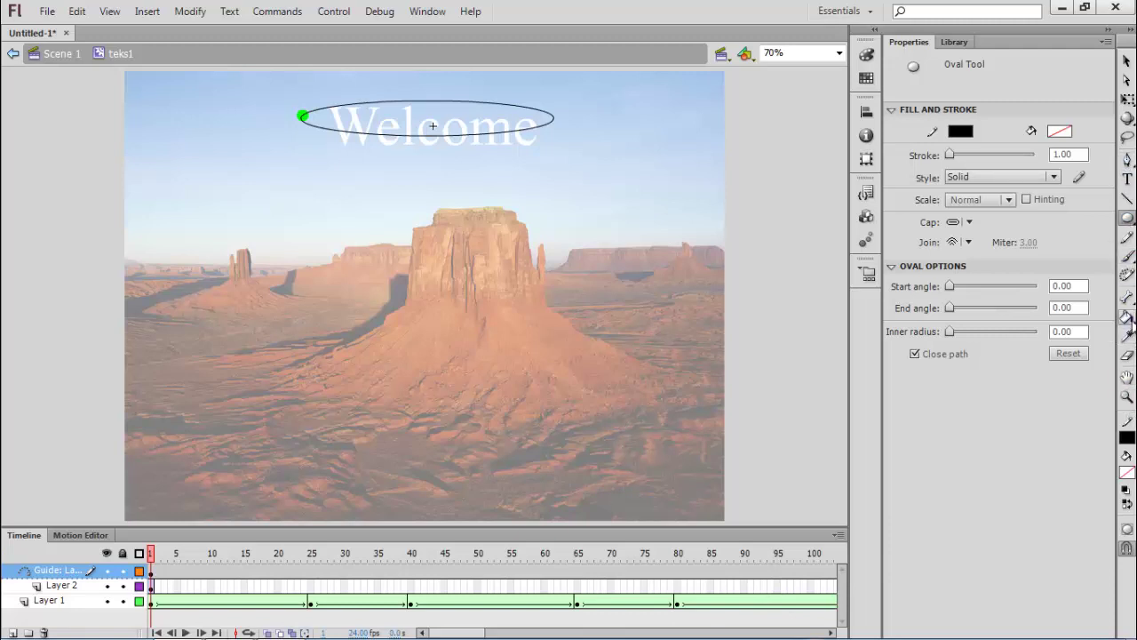
click(1127, 356)
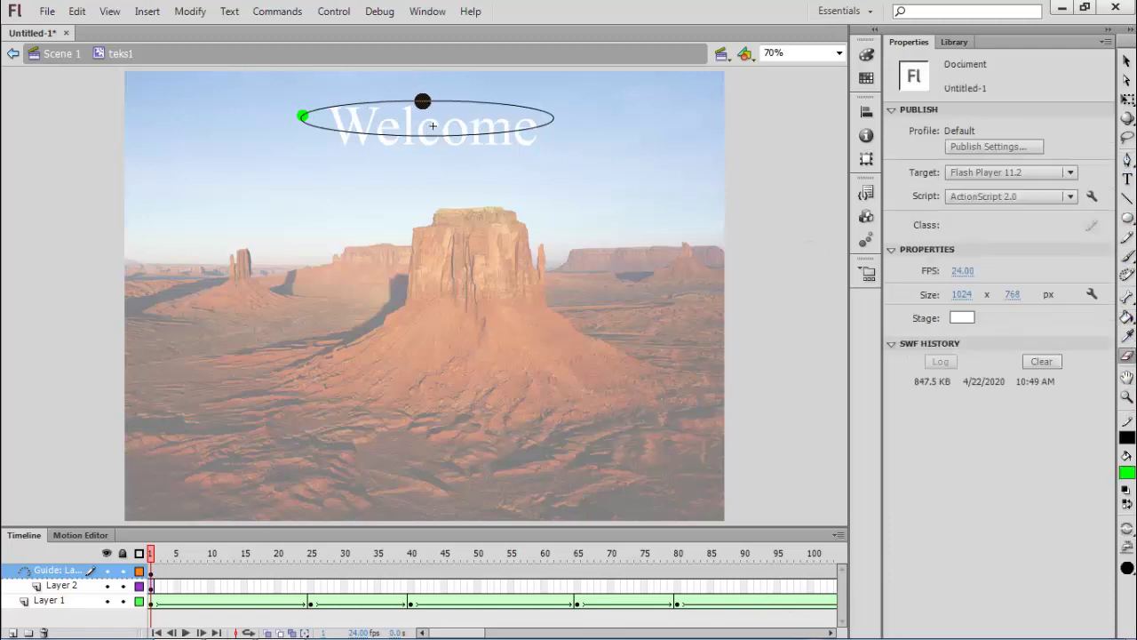
click(424, 103)
Snap the green circle on Layer 2's frame 1 onto the left end of the gap in the oval path.
click(1126, 60)
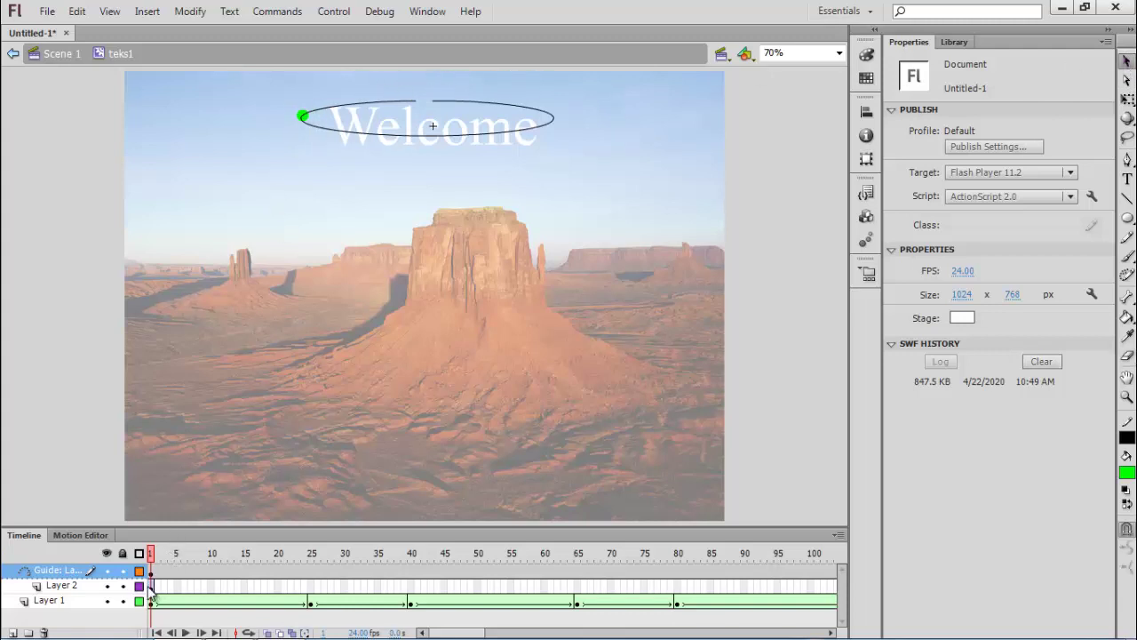
click(151, 586)
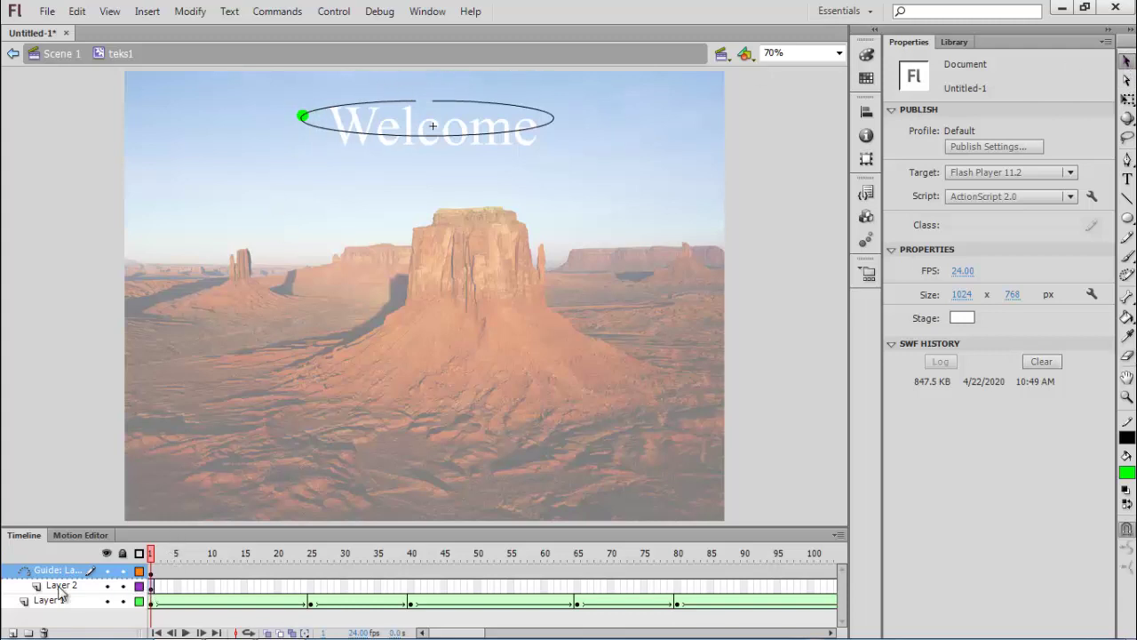
click(302, 119)
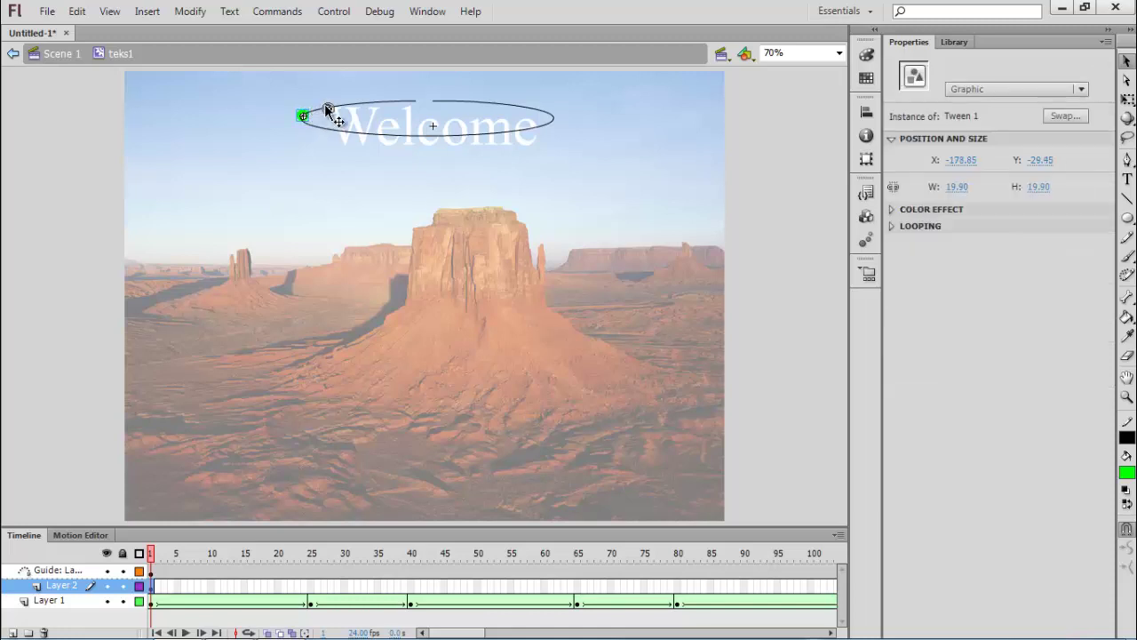
drag(401, 99, 417, 100)
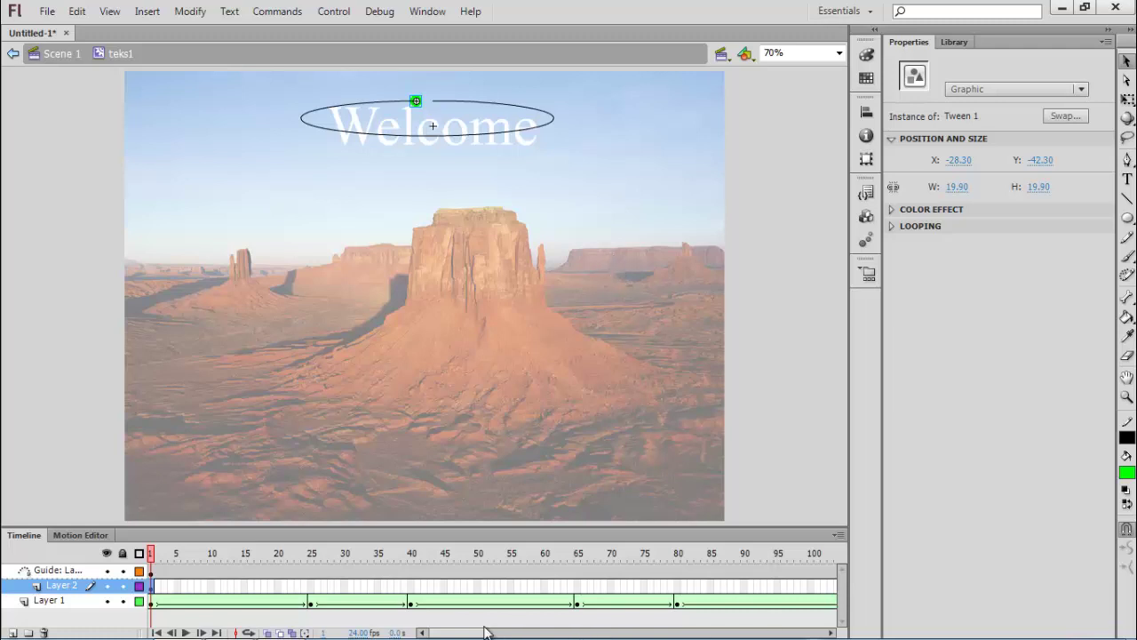
Insert a keyframe at Layer 2's frame 120, snap the circle to the right end of the oval's gap, and play the animation.
drag(479, 635, 503, 634)
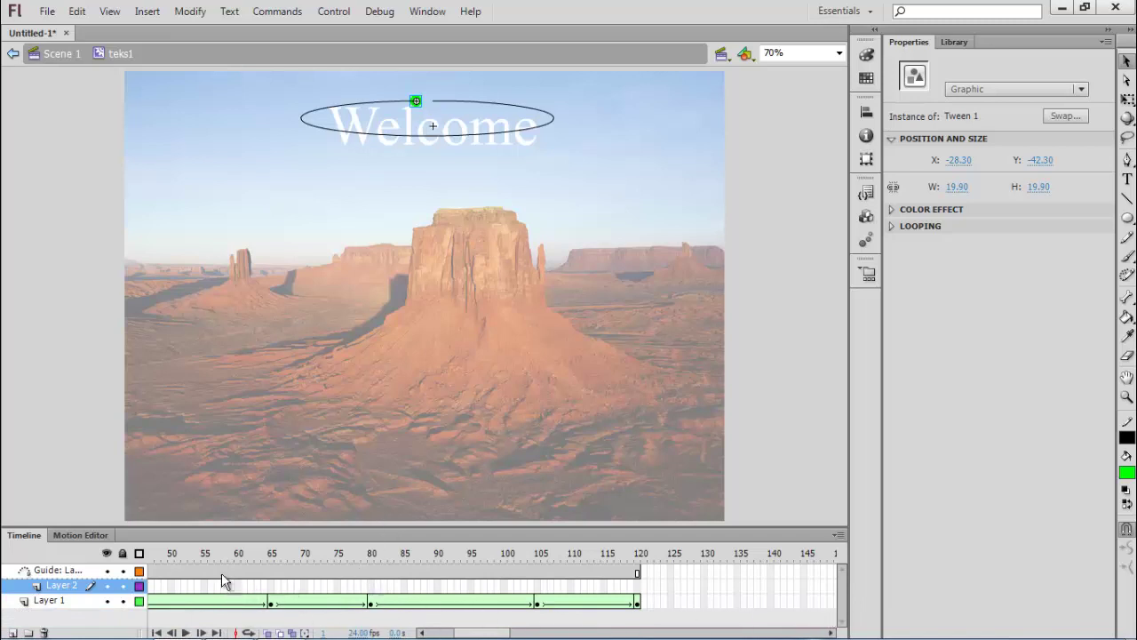
drag(488, 636, 484, 636)
right_click(691, 585)
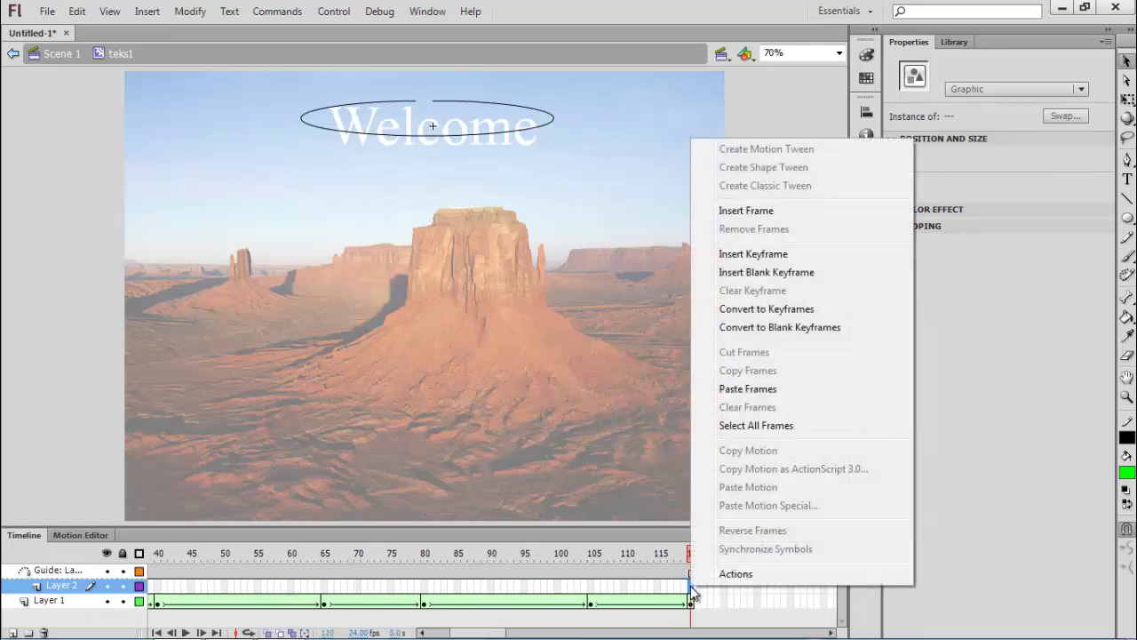
click(754, 256)
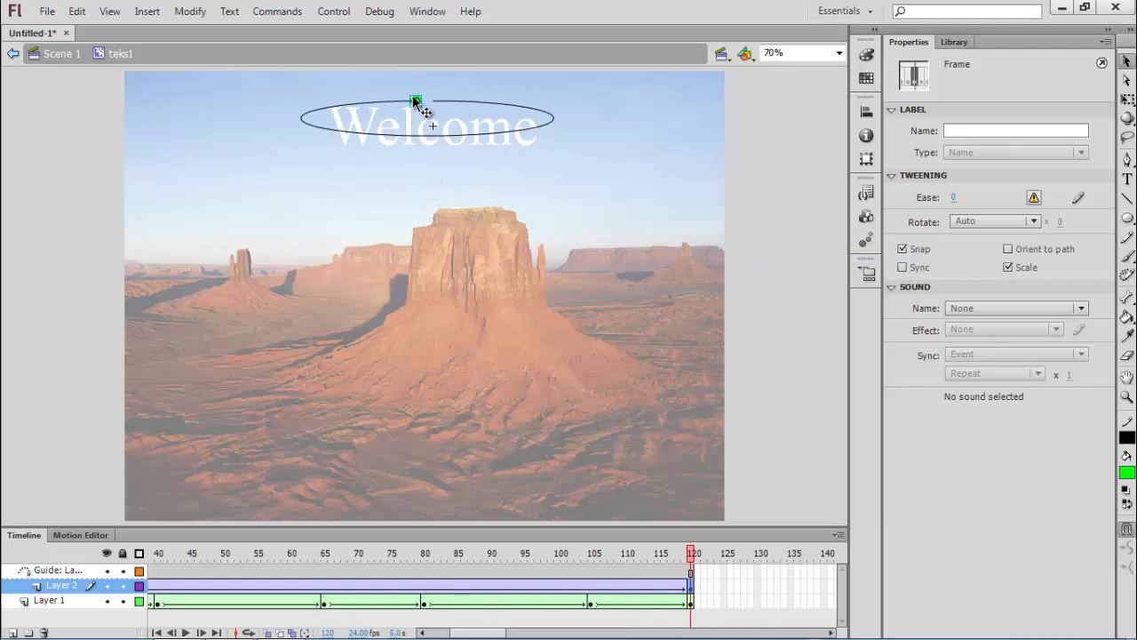
click(417, 102)
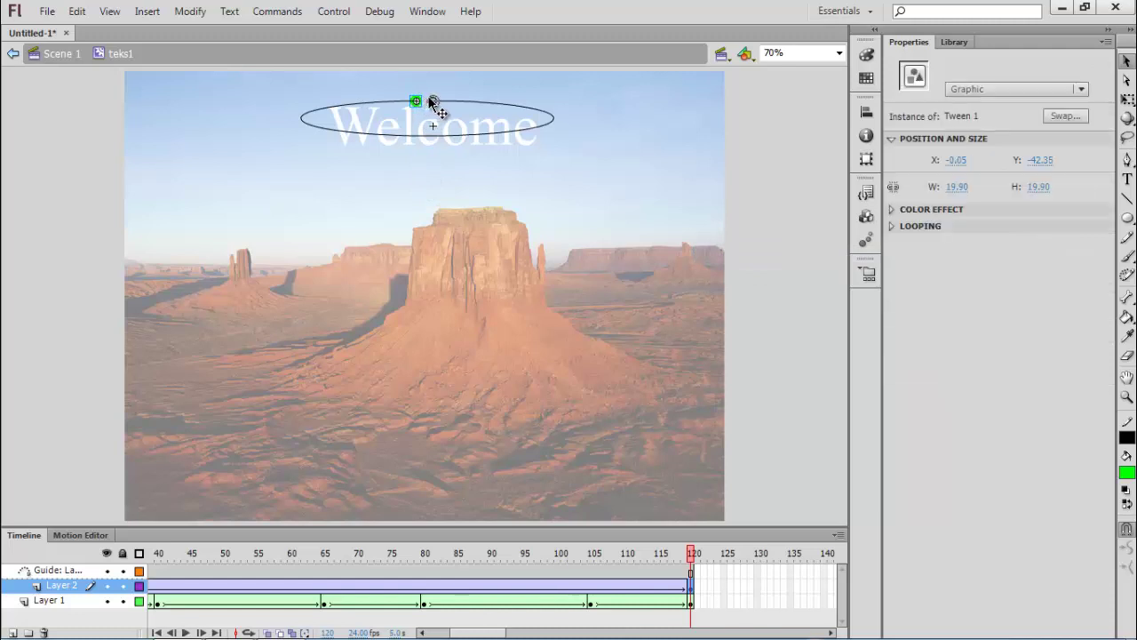
drag(431, 100, 433, 101)
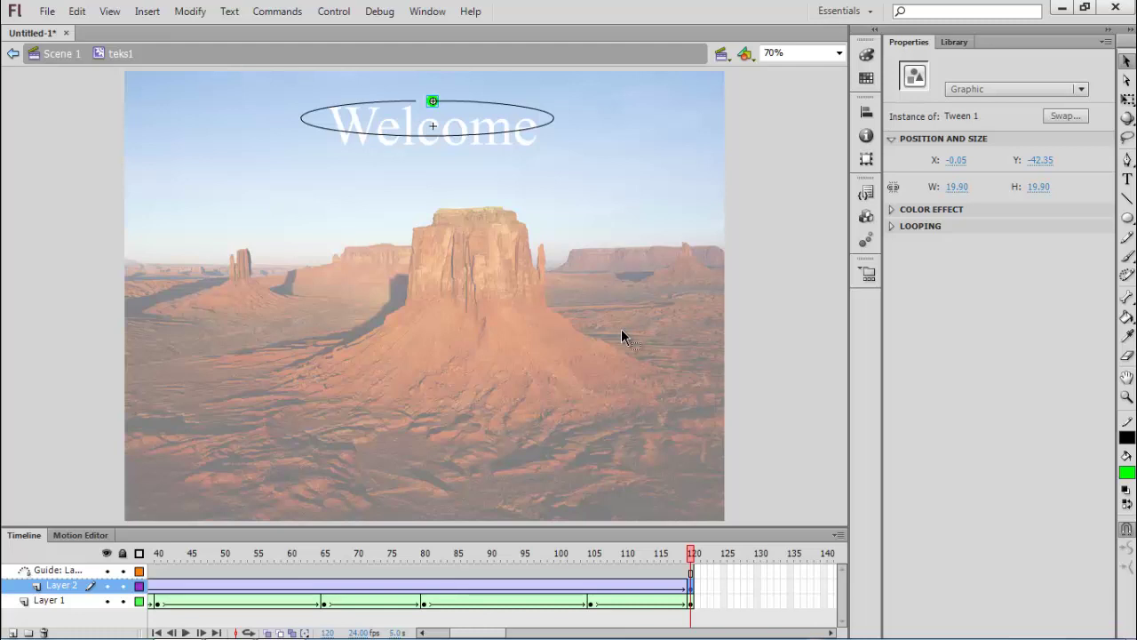
key(Return)
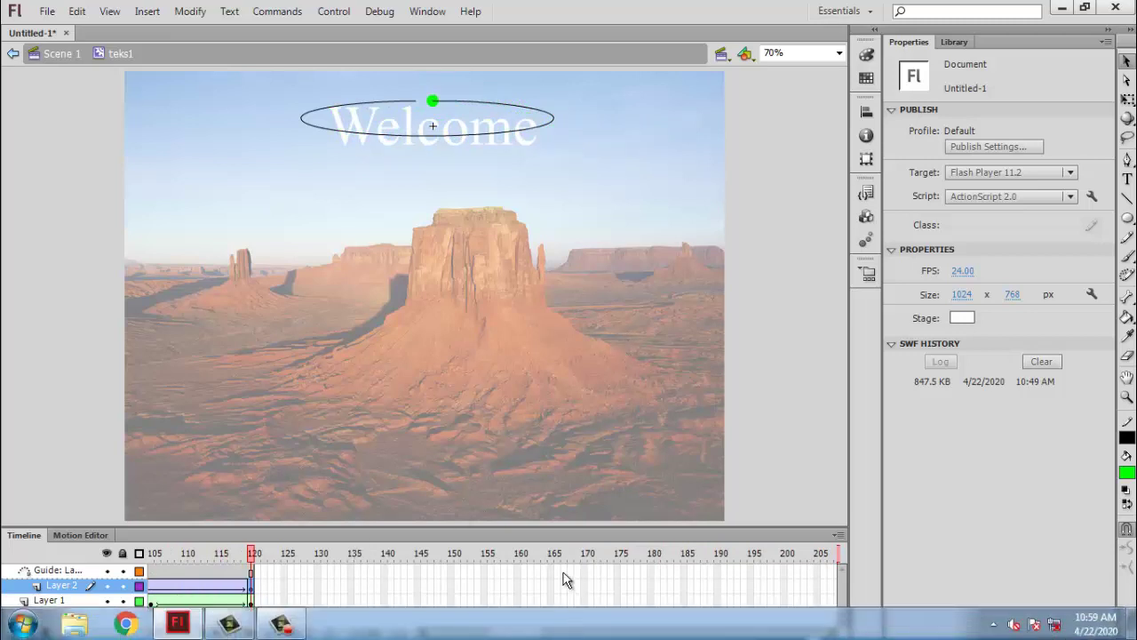
Add a new layer above Layer 2 and paste a copy of Layer 2's frames 1 to 120 into it, starting at frame 10.
drag(522, 633, 466, 633)
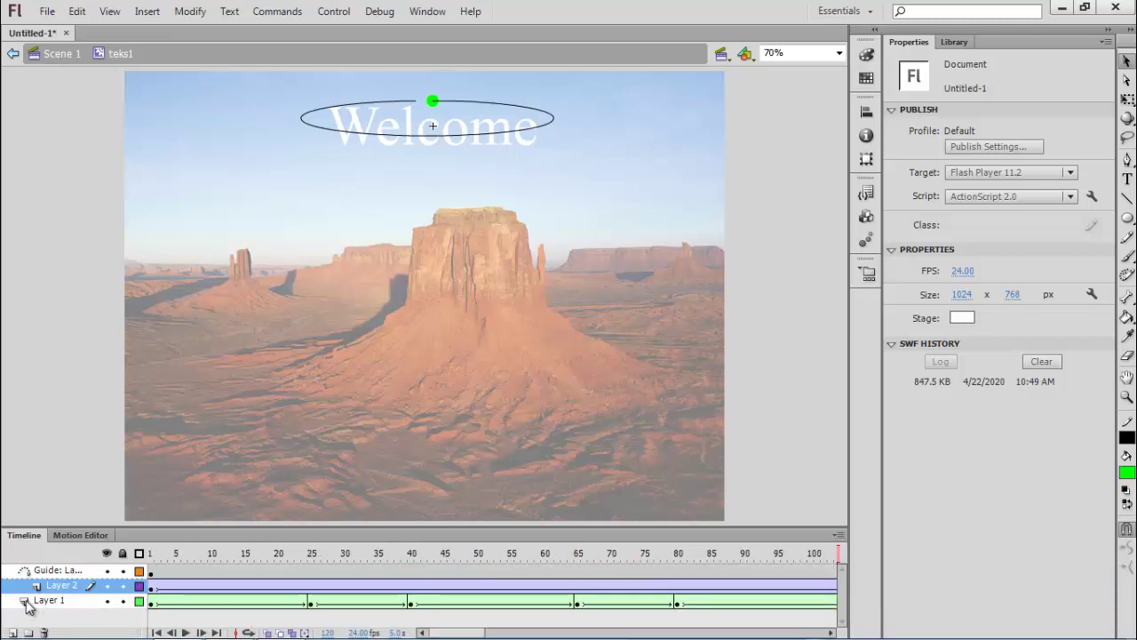
click(12, 633)
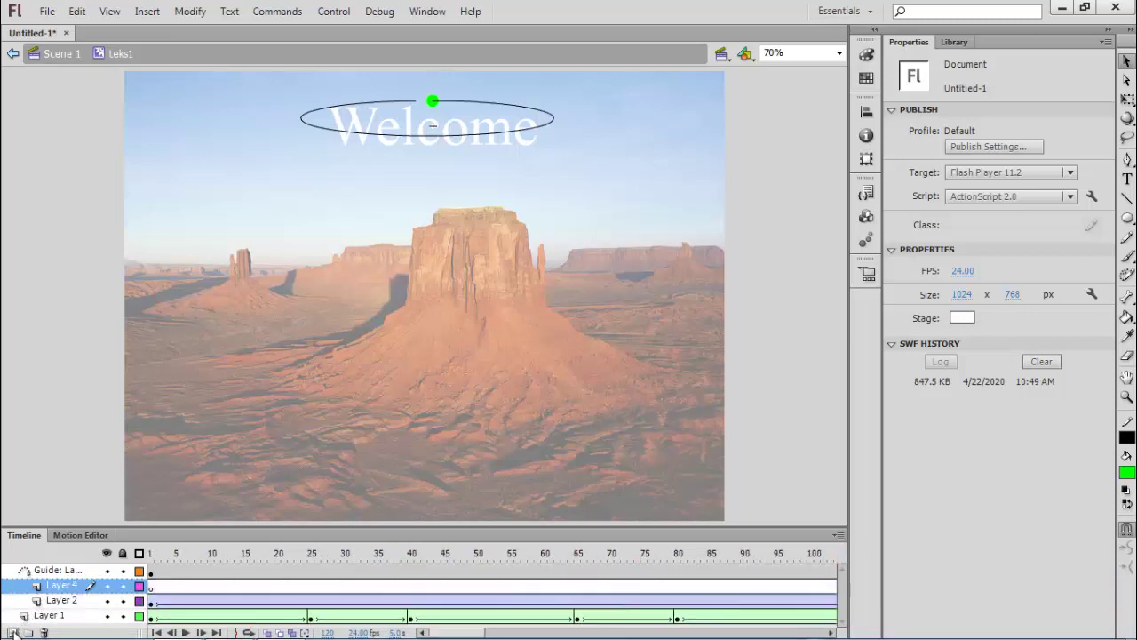
click(155, 602)
click(151, 602)
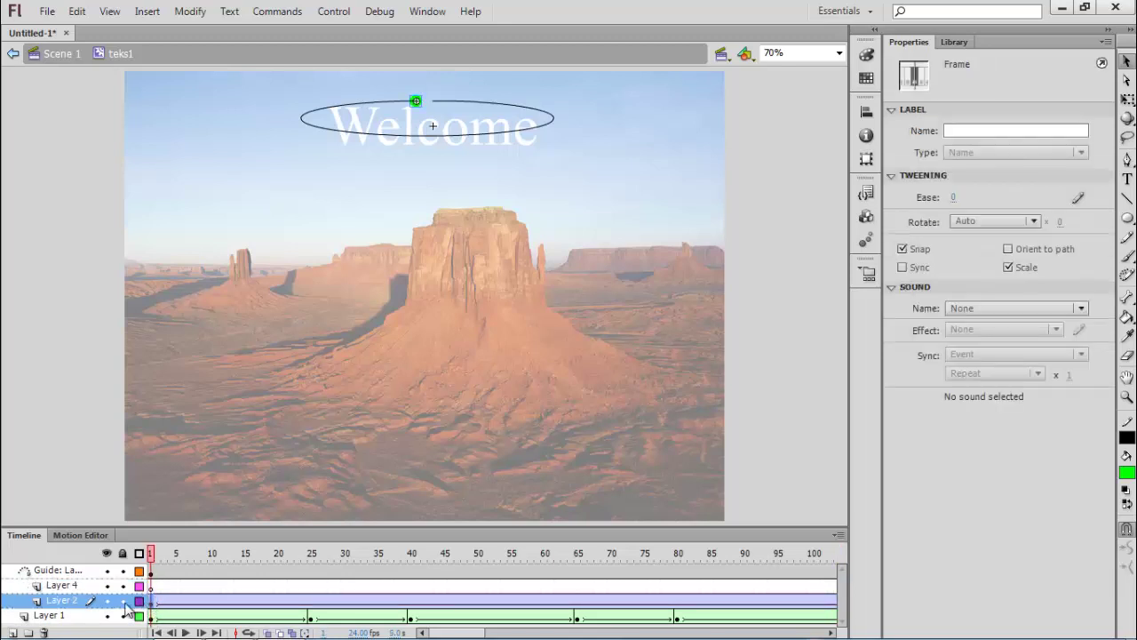
click(172, 604)
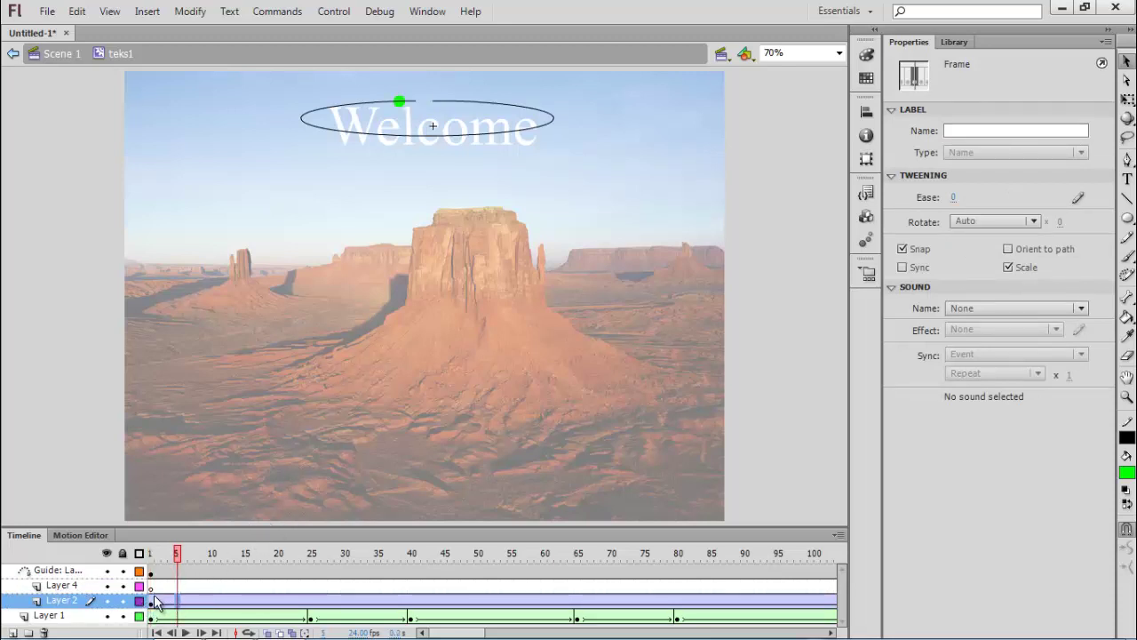
drag(153, 604, 614, 611)
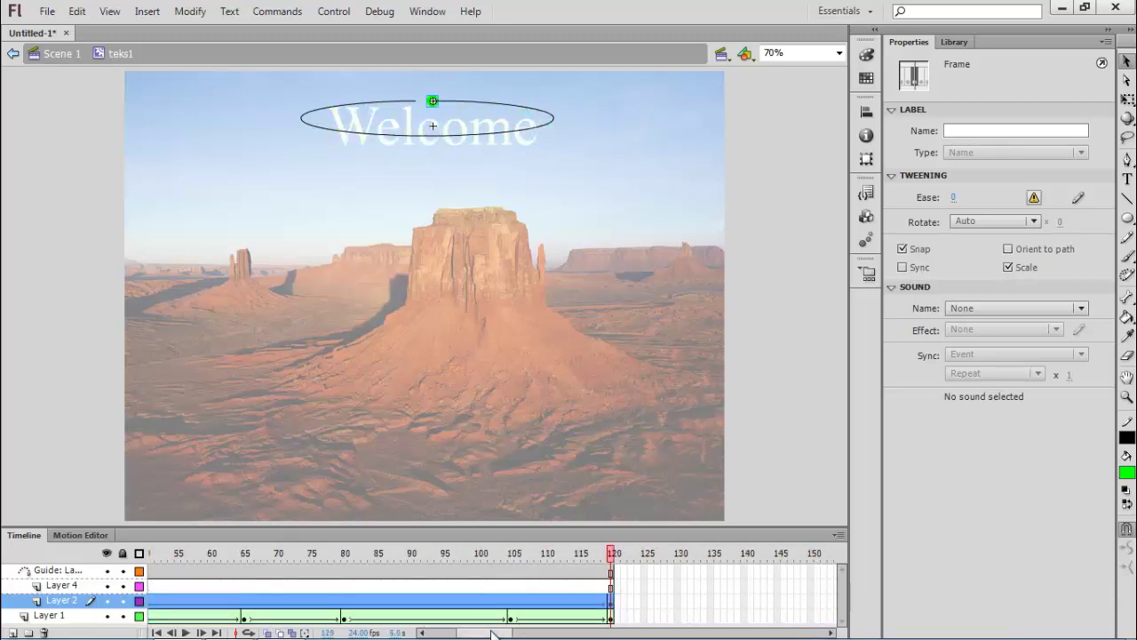
drag(493, 632, 463, 633)
right_click(157, 604)
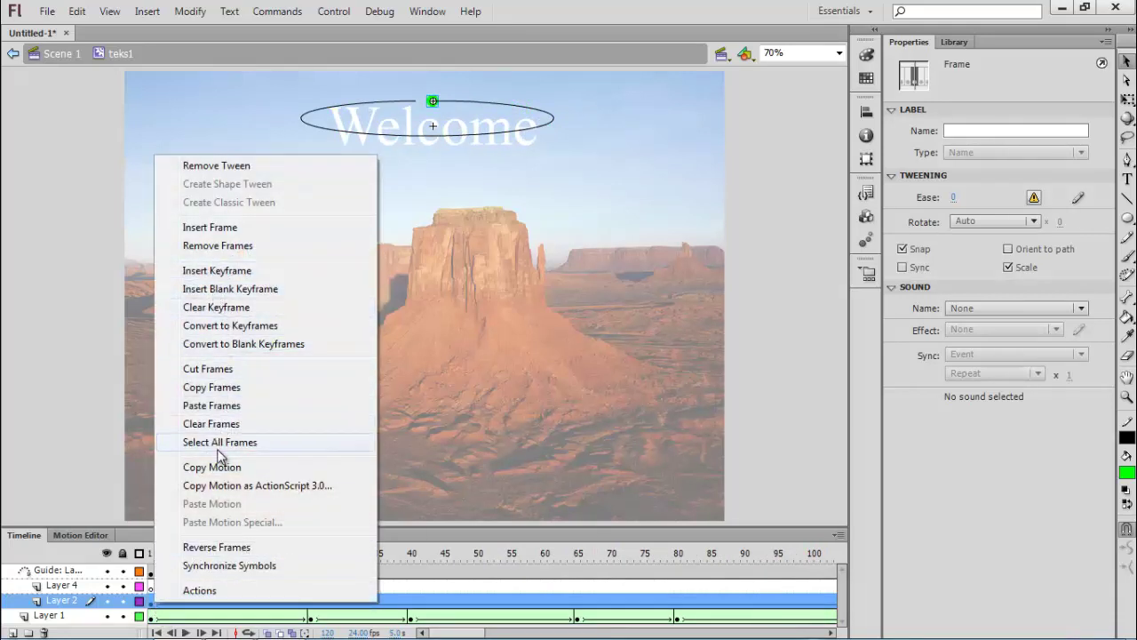
click(230, 388)
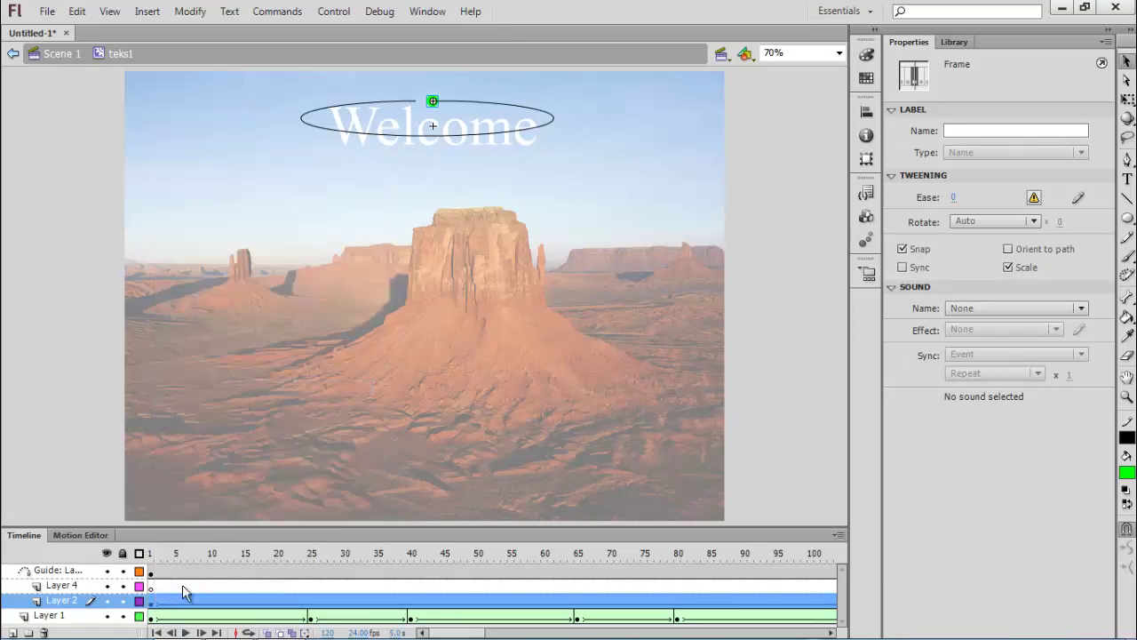
right_click(211, 584)
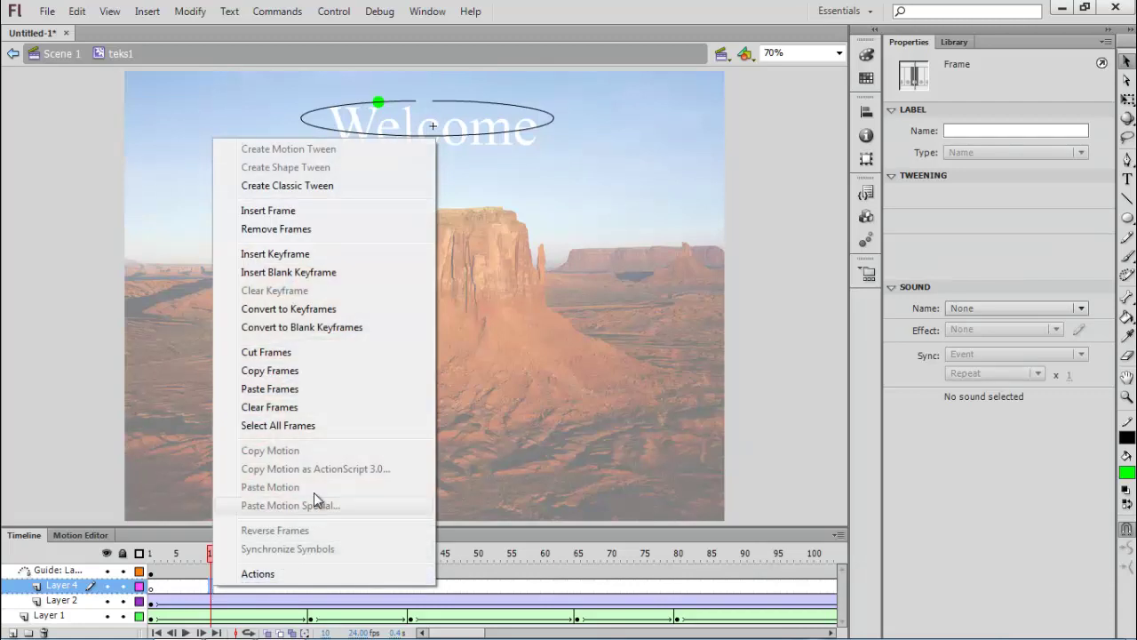
click(283, 388)
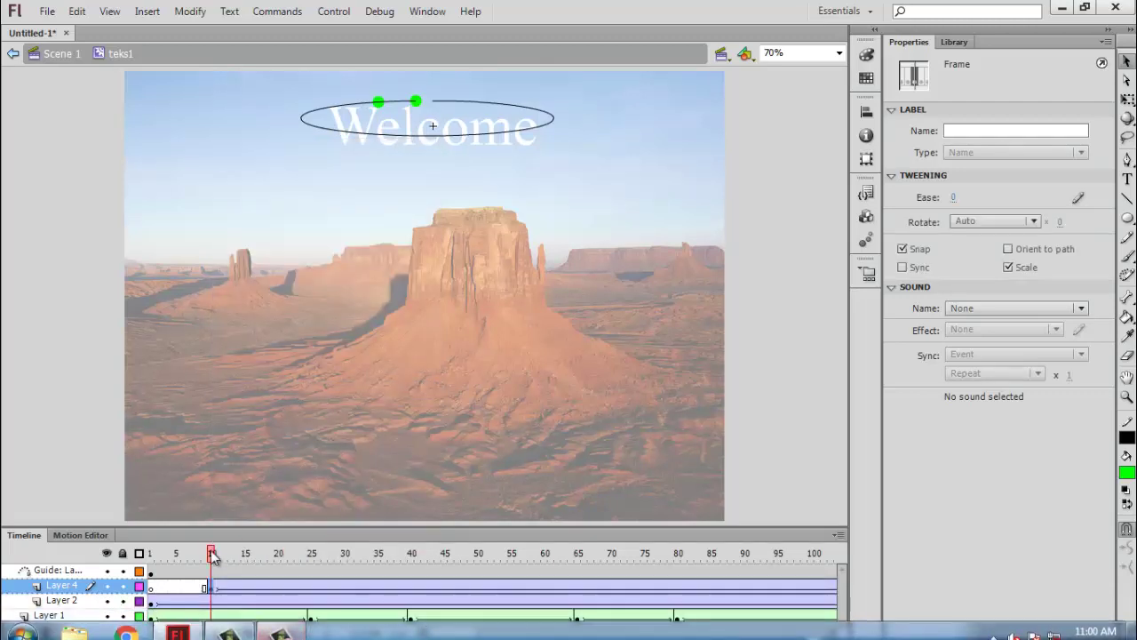
Remove the surplus frames from frame 130 onward in Layer 4.
drag(212, 555, 480, 590)
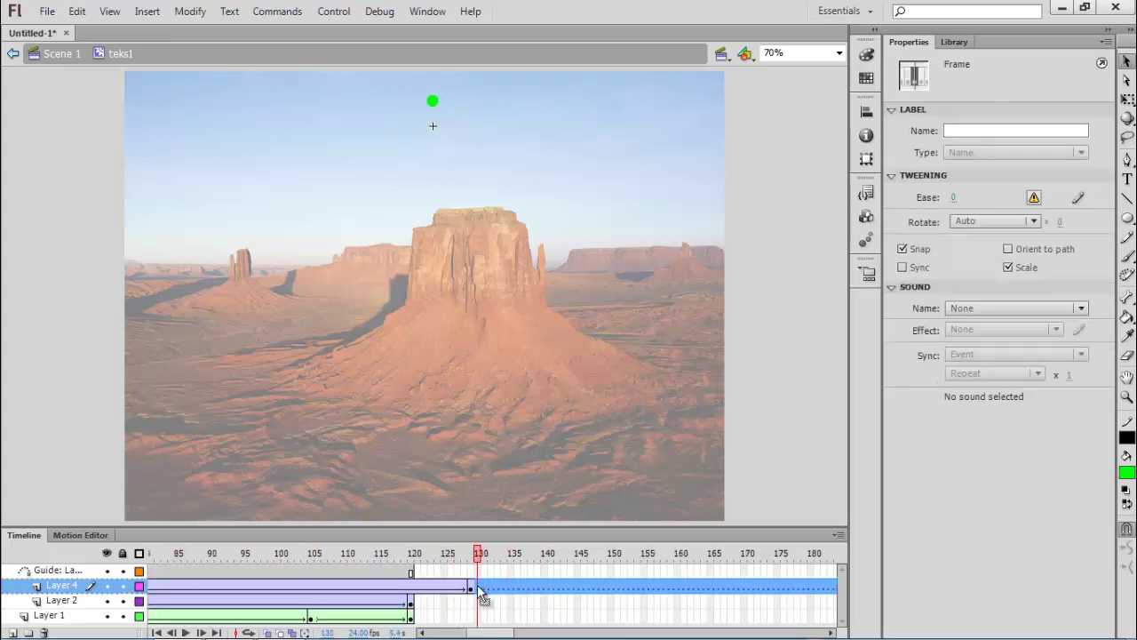
right_click(525, 589)
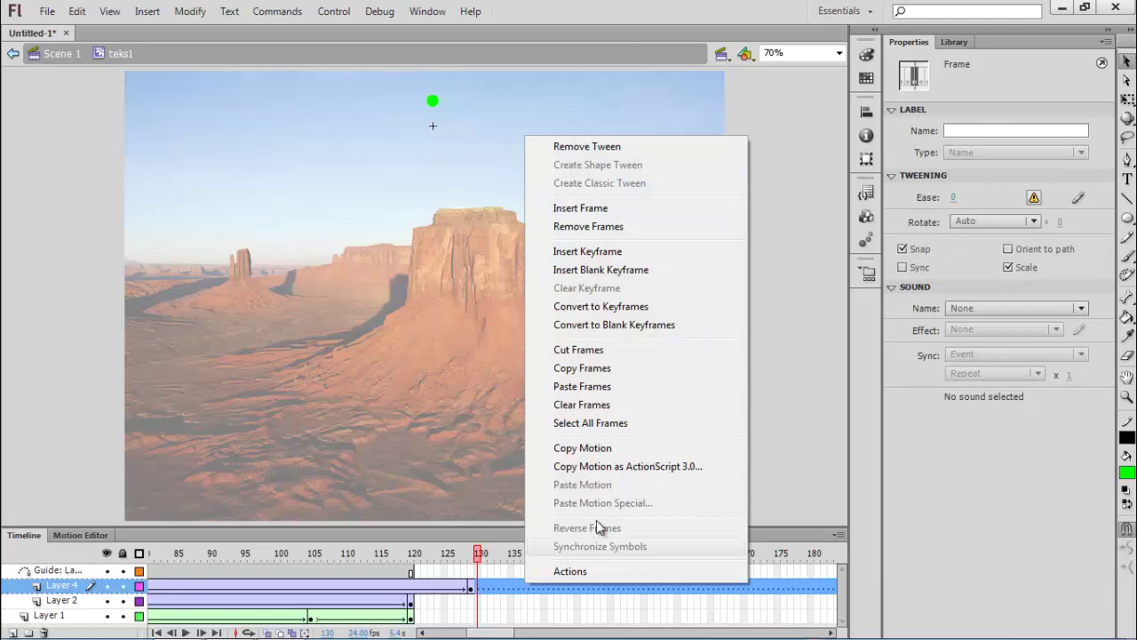
click(582, 226)
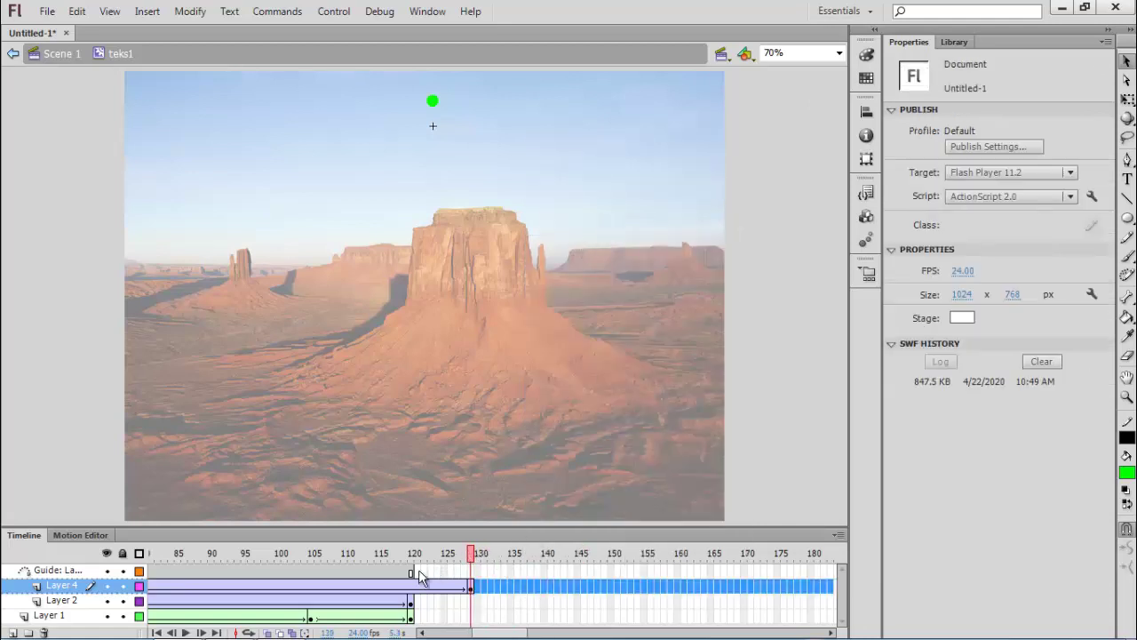
Extend the motion guide layer to frame 129 and play the animation with both green circles.
right_click(470, 571)
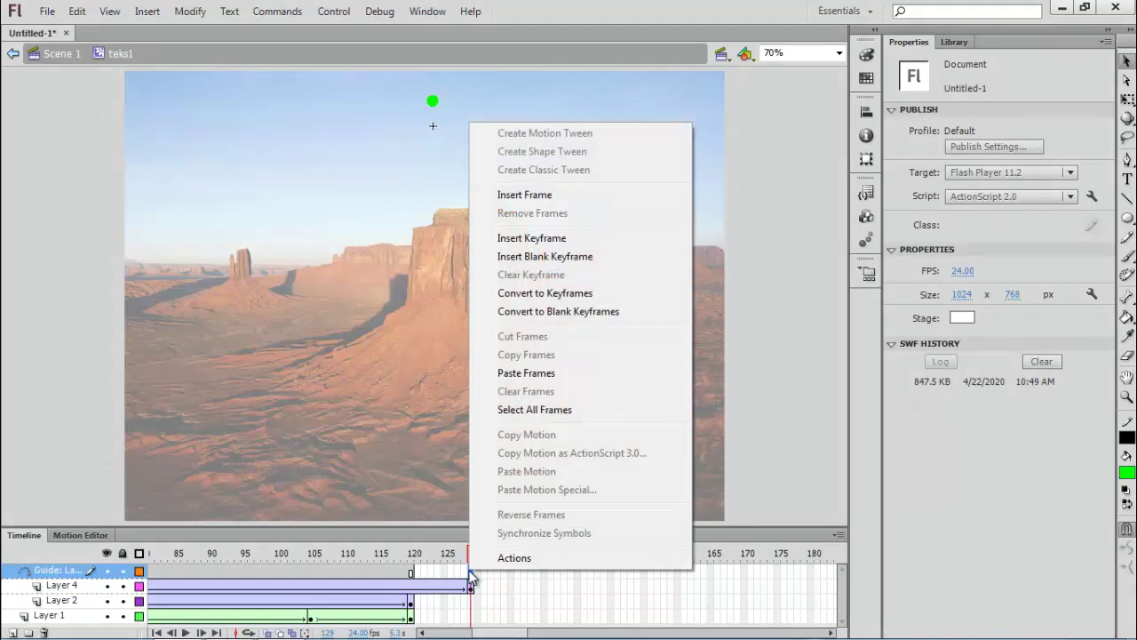
click(518, 204)
click(453, 554)
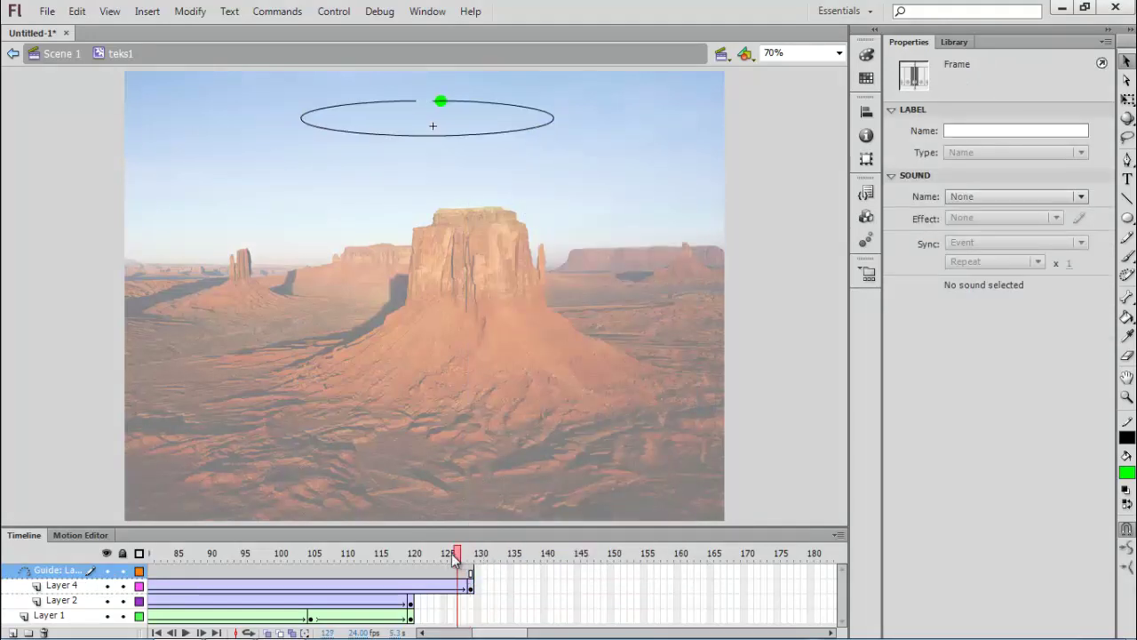
drag(454, 557, 477, 588)
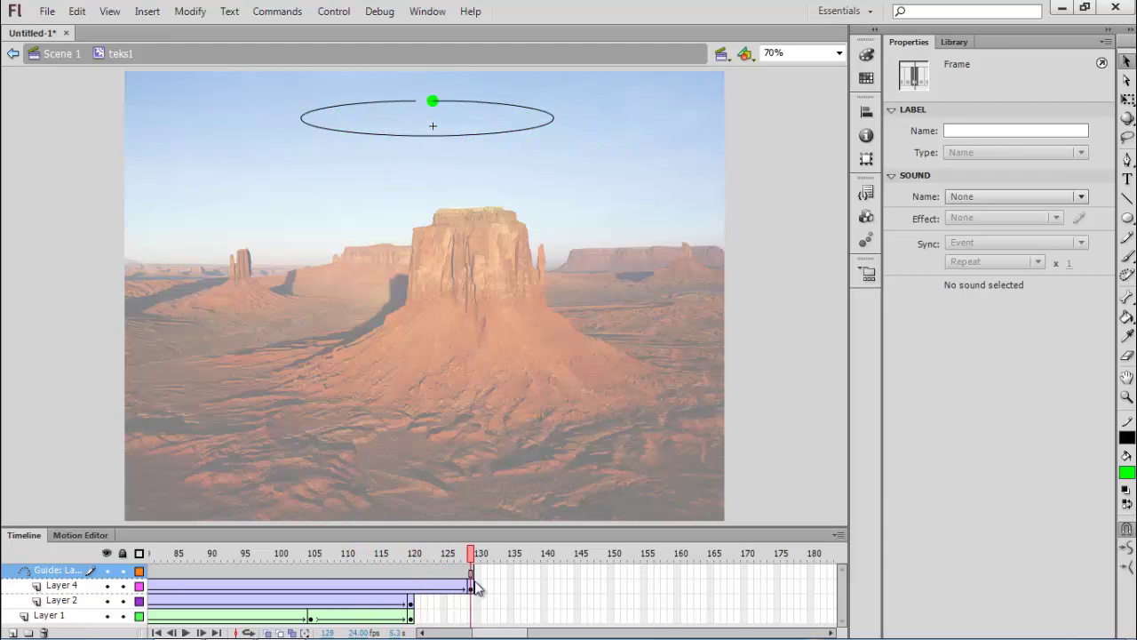
key(Return)
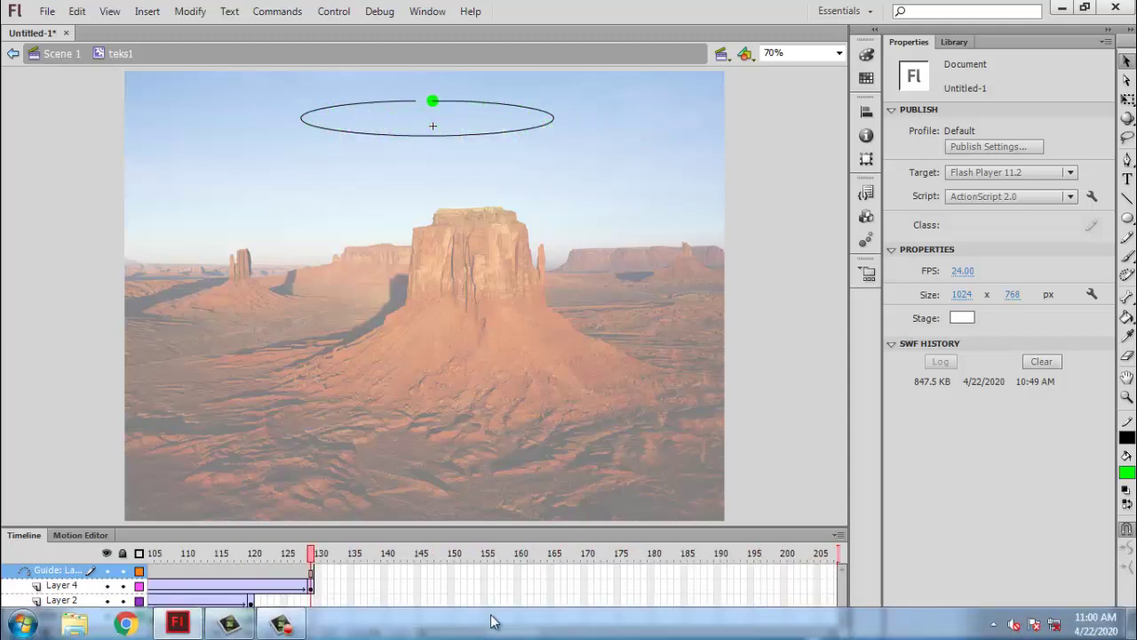
Tint the circle at Layer 2's frame 1 red at 100%.
drag(499, 635, 435, 634)
click(153, 601)
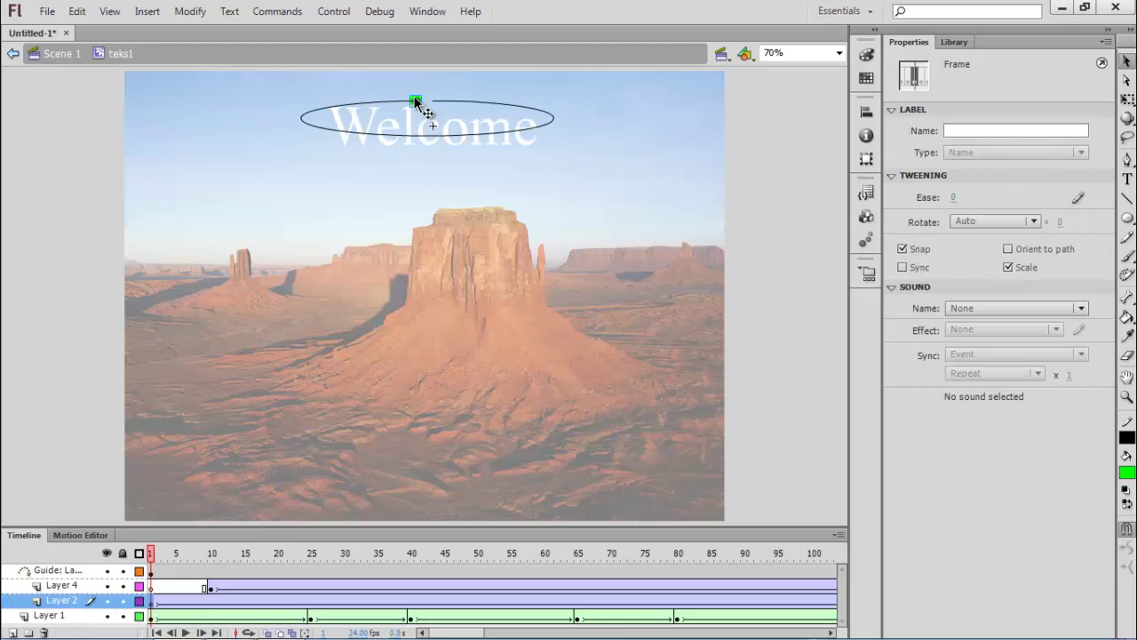
click(415, 101)
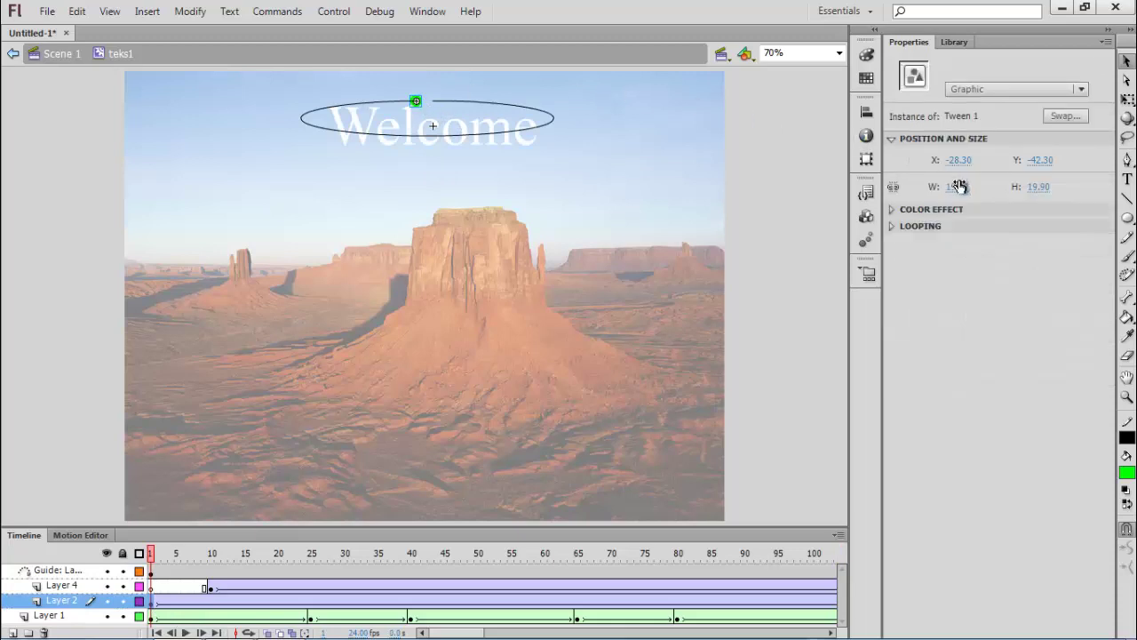
click(896, 210)
click(975, 231)
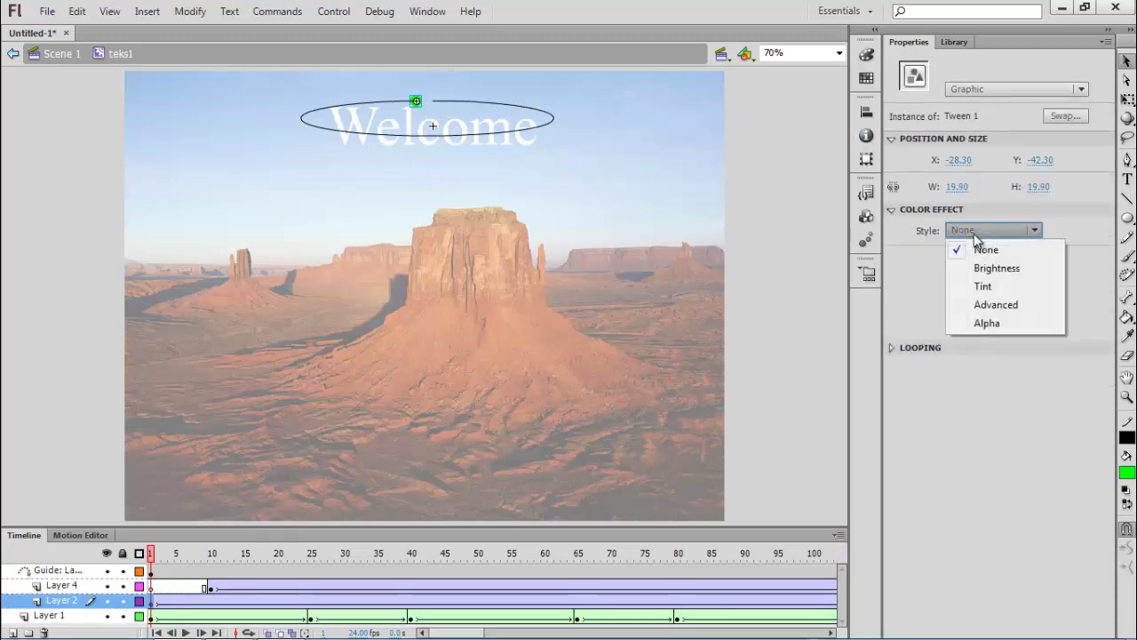
click(981, 286)
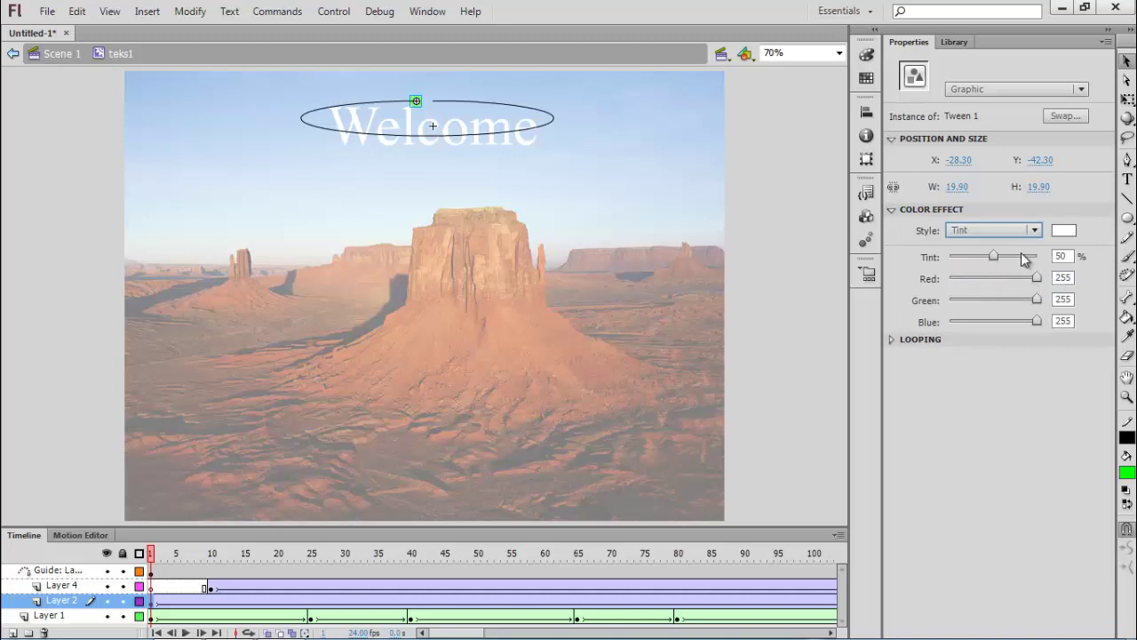
click(1072, 231)
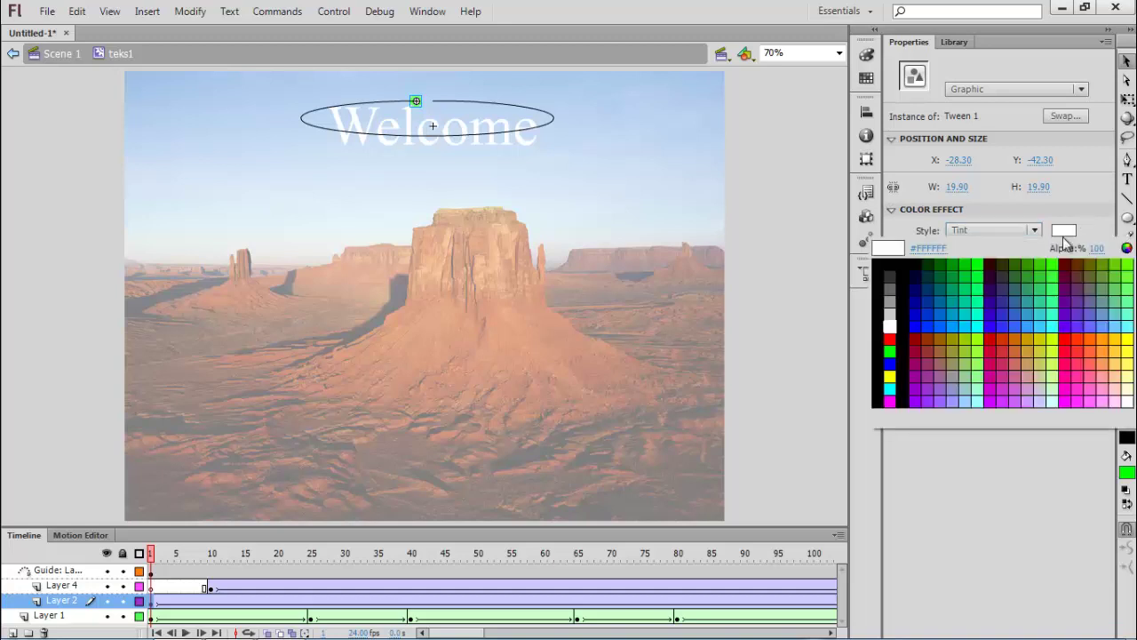
click(889, 339)
drag(992, 257, 1035, 260)
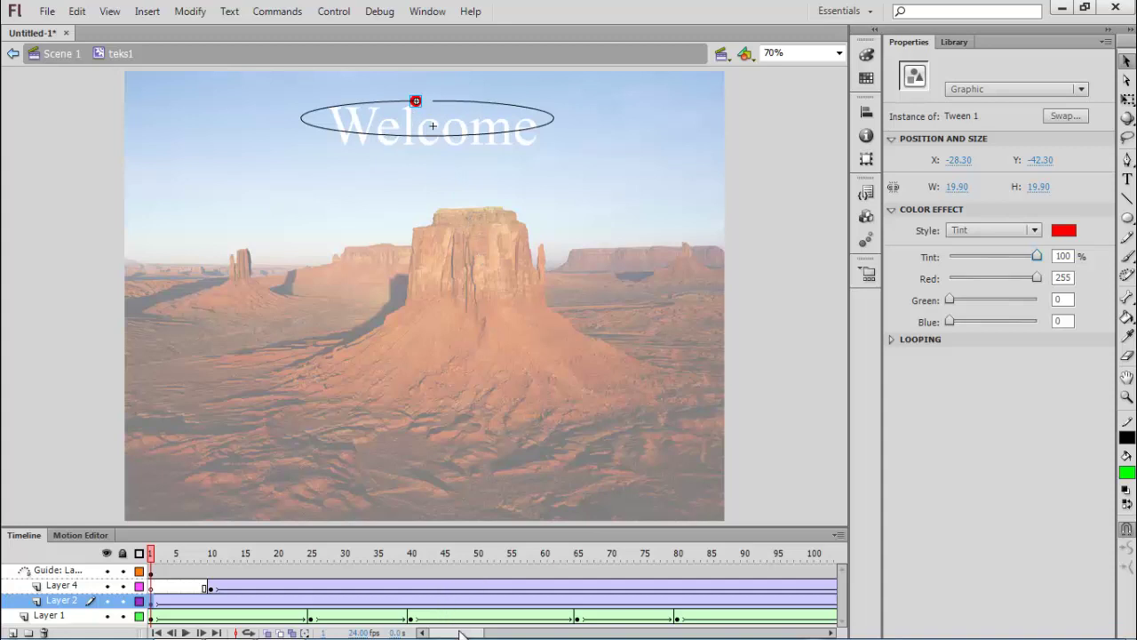
Apply the same red 100% tint to the circle at Layer 2's frame 120 keyframe.
drag(461, 632, 501, 632)
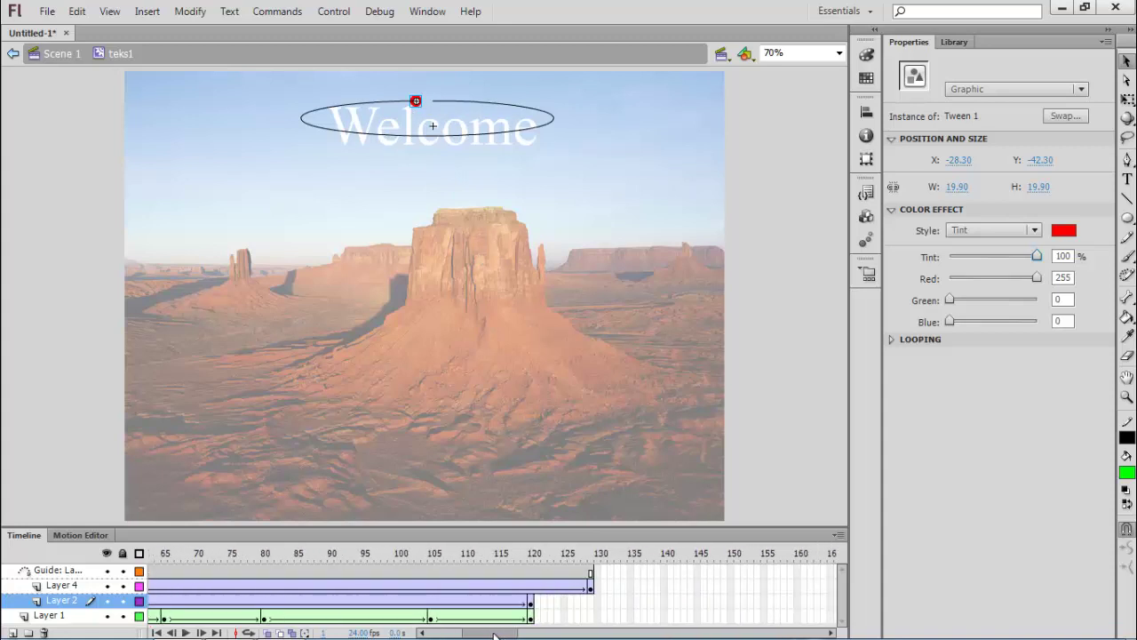
click(531, 604)
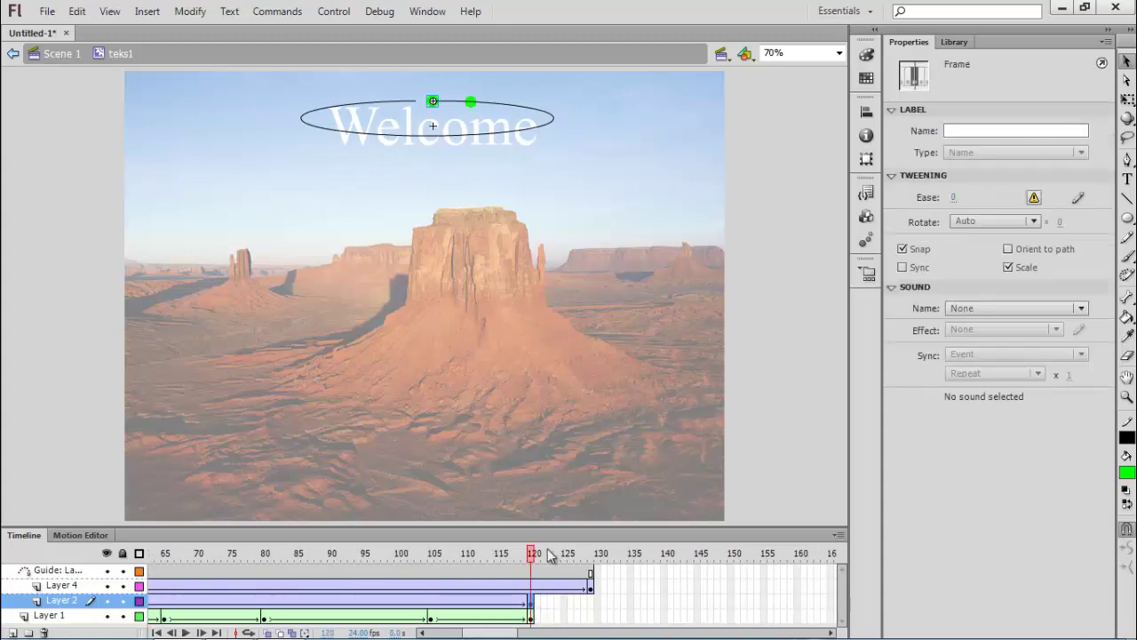
click(433, 104)
click(975, 233)
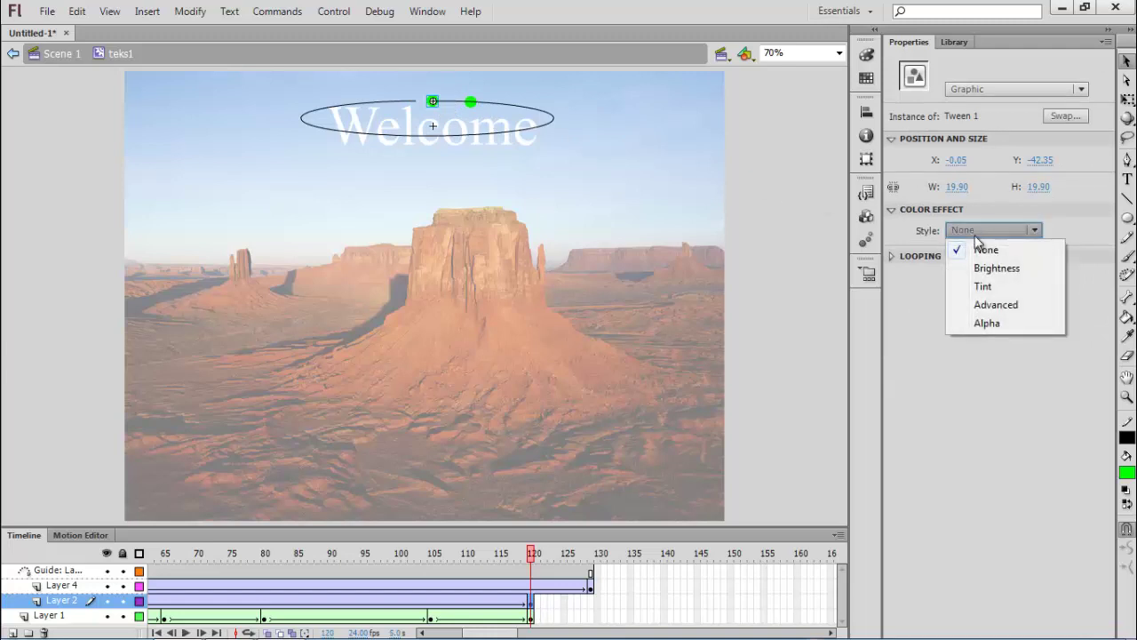
click(983, 286)
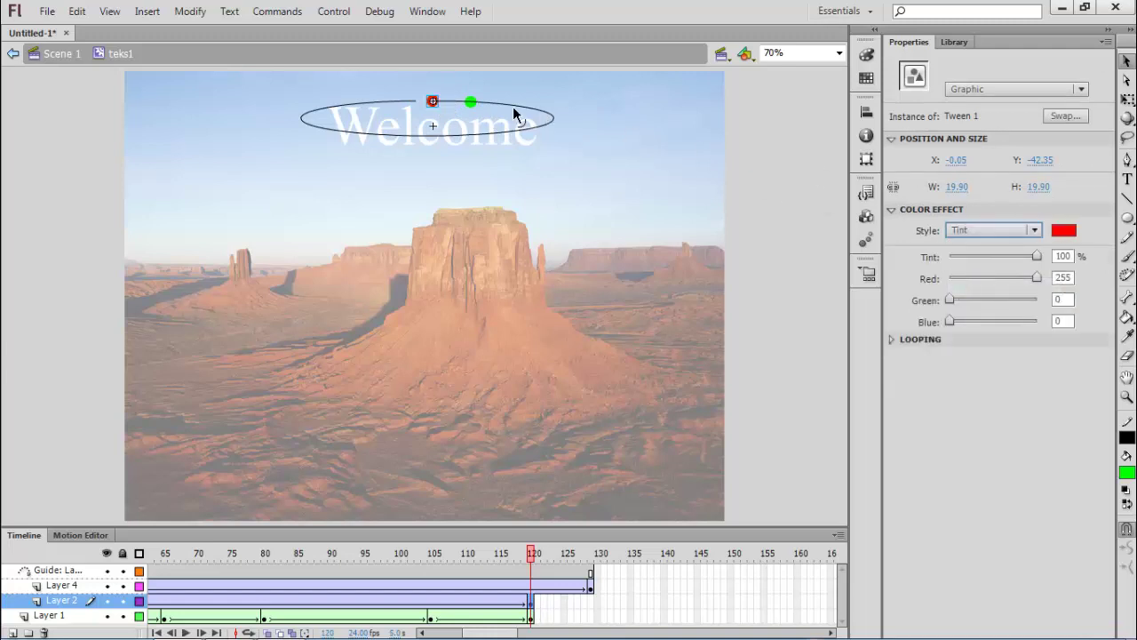
Return to Scene 1, test the movie with the red leading circle, and close the preview.
click(59, 53)
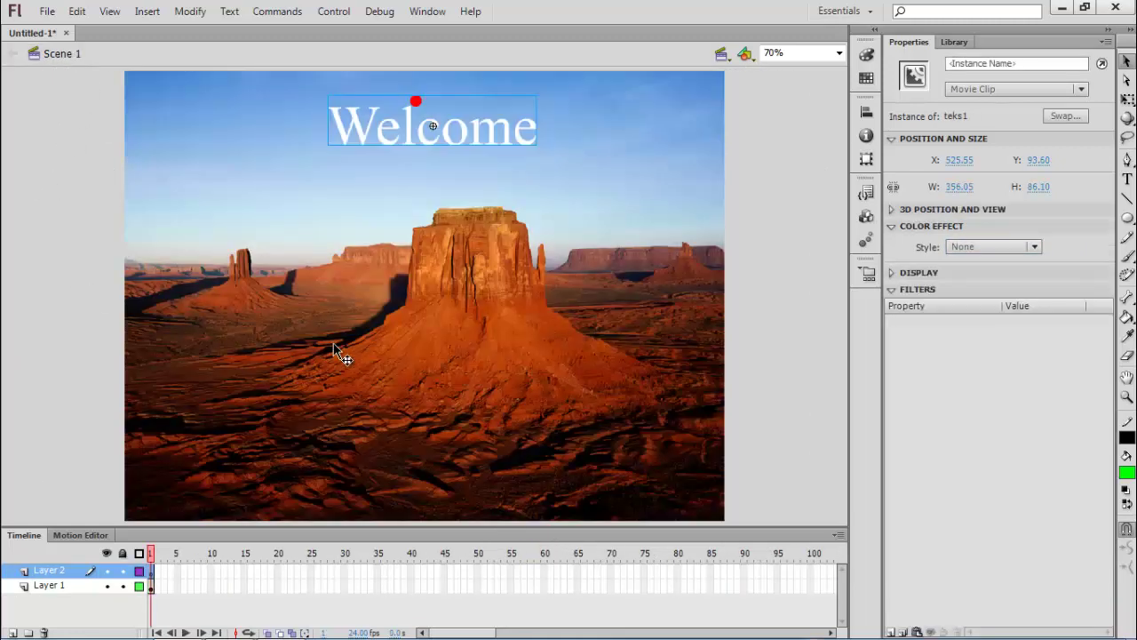
key(ctrl+Return)
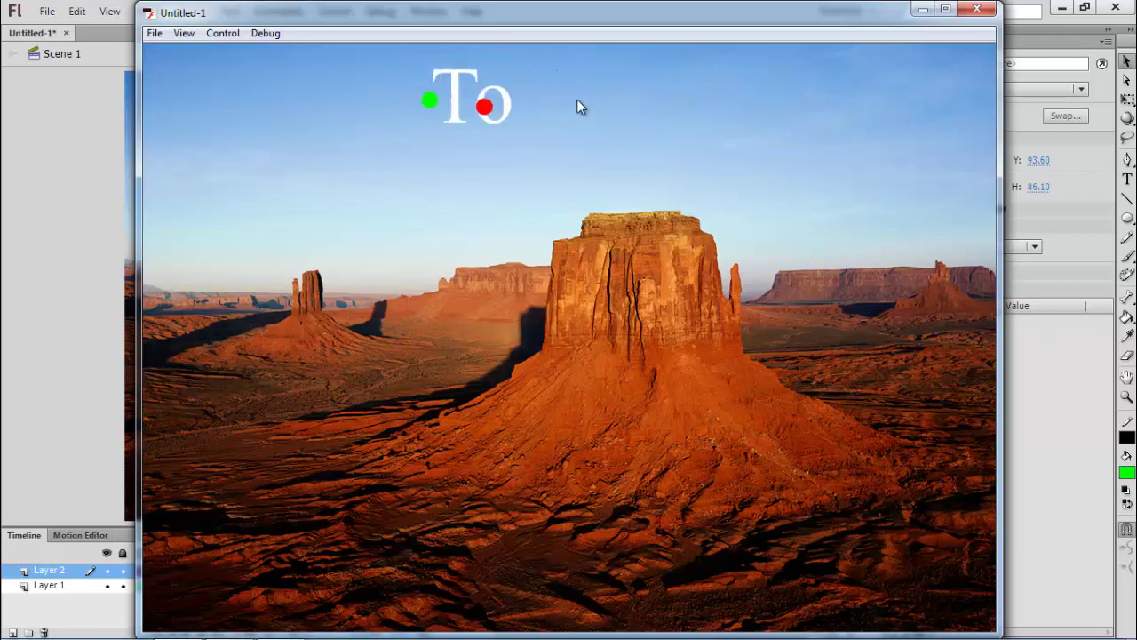
click(975, 10)
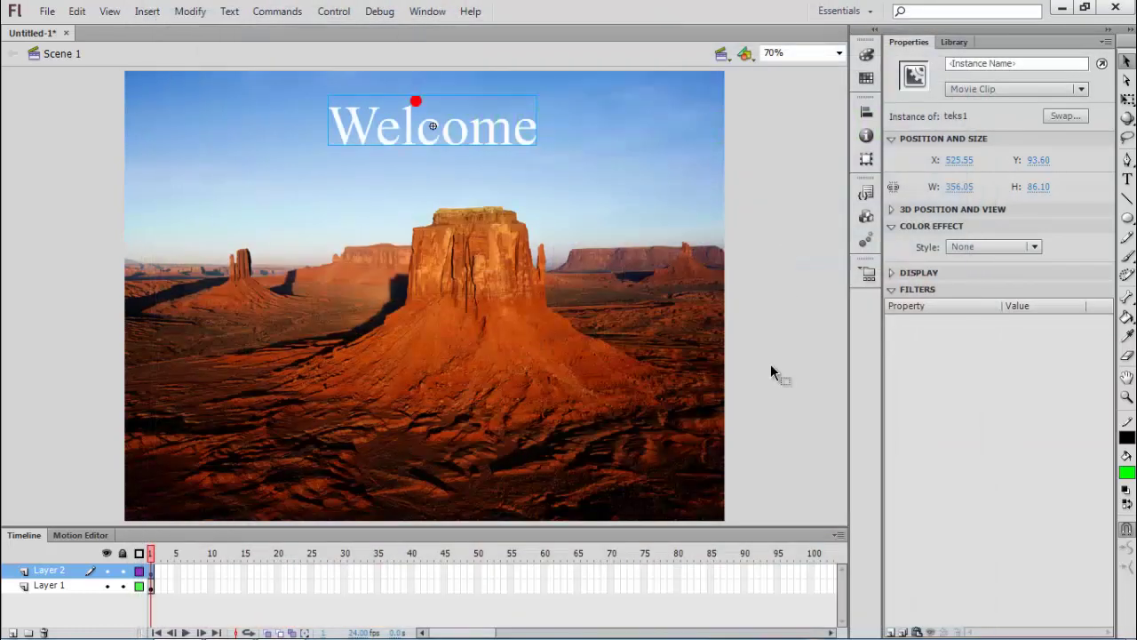
Reopen teks1 for editing, add a new layer above Layer 4, and paste the copied circle frames into it at frame 20.
mouse_move(465, 634)
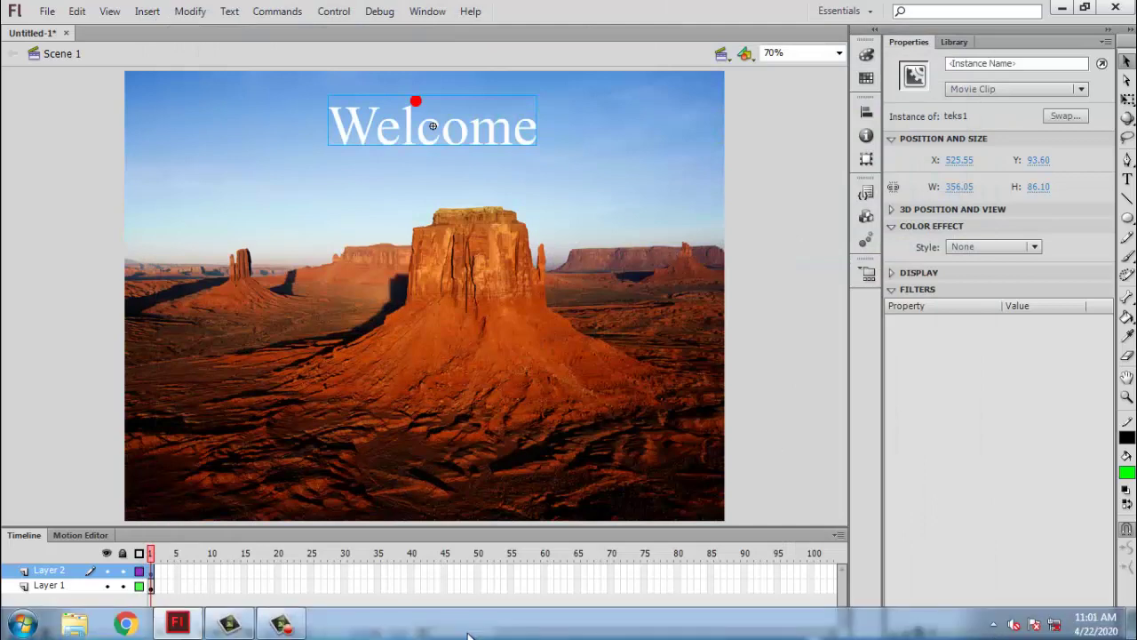
double_click(390, 140)
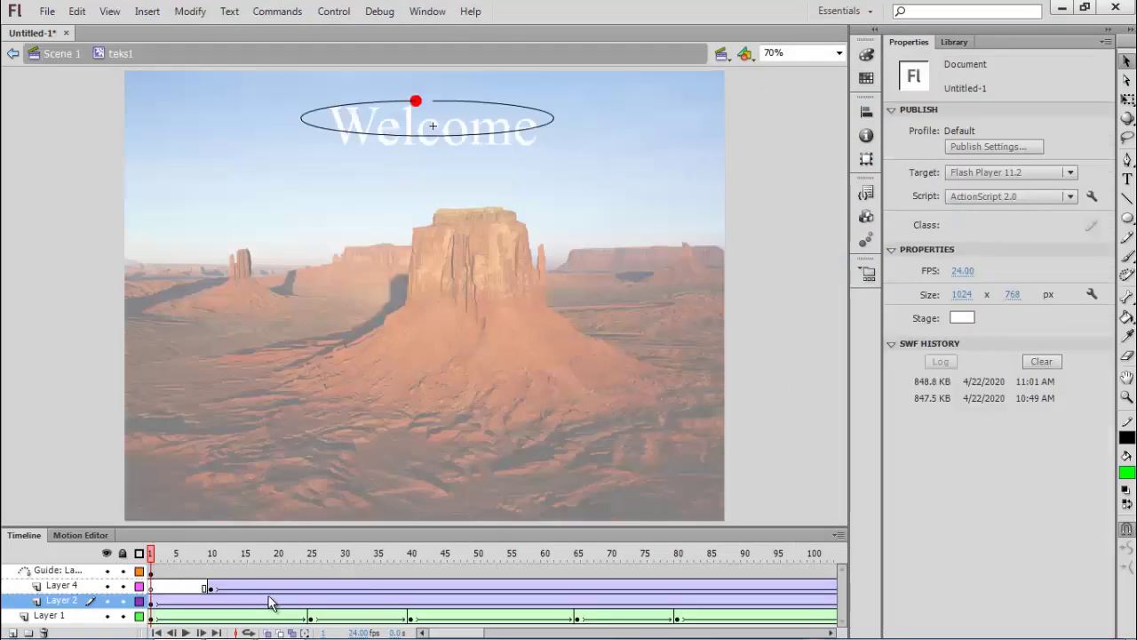
drag(449, 633, 485, 634)
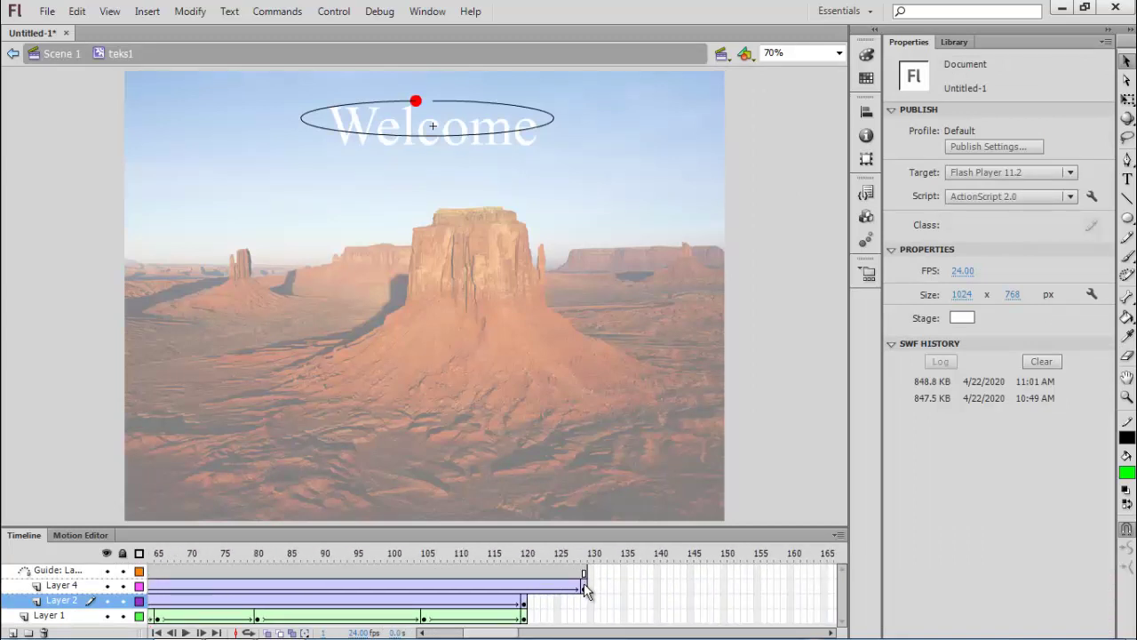
click(62, 586)
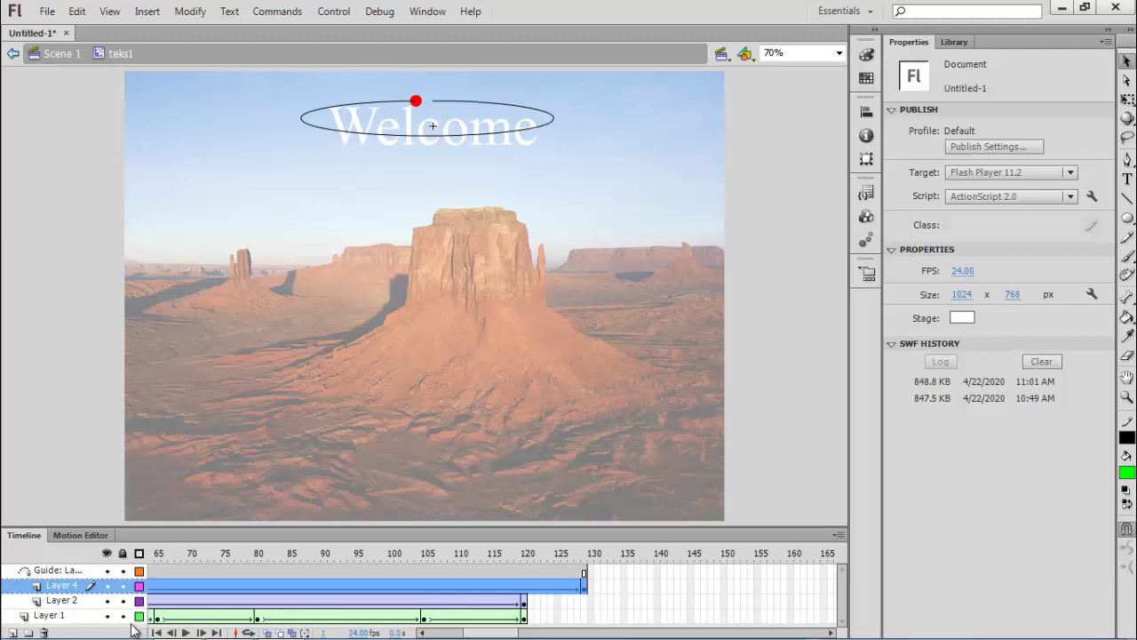
click(13, 632)
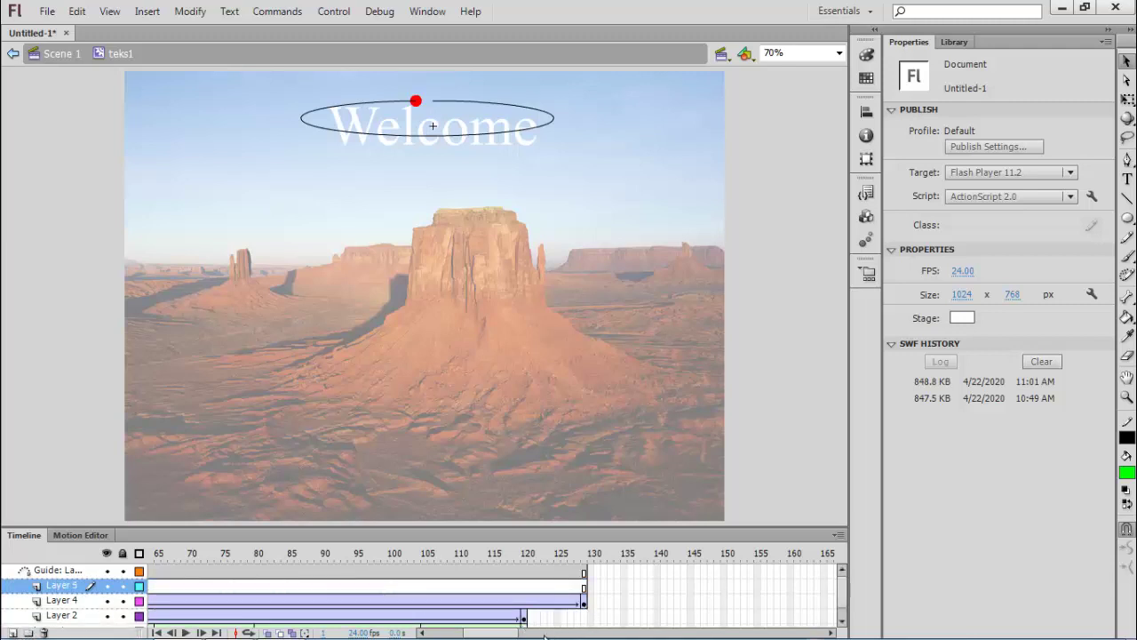
drag(508, 635, 451, 637)
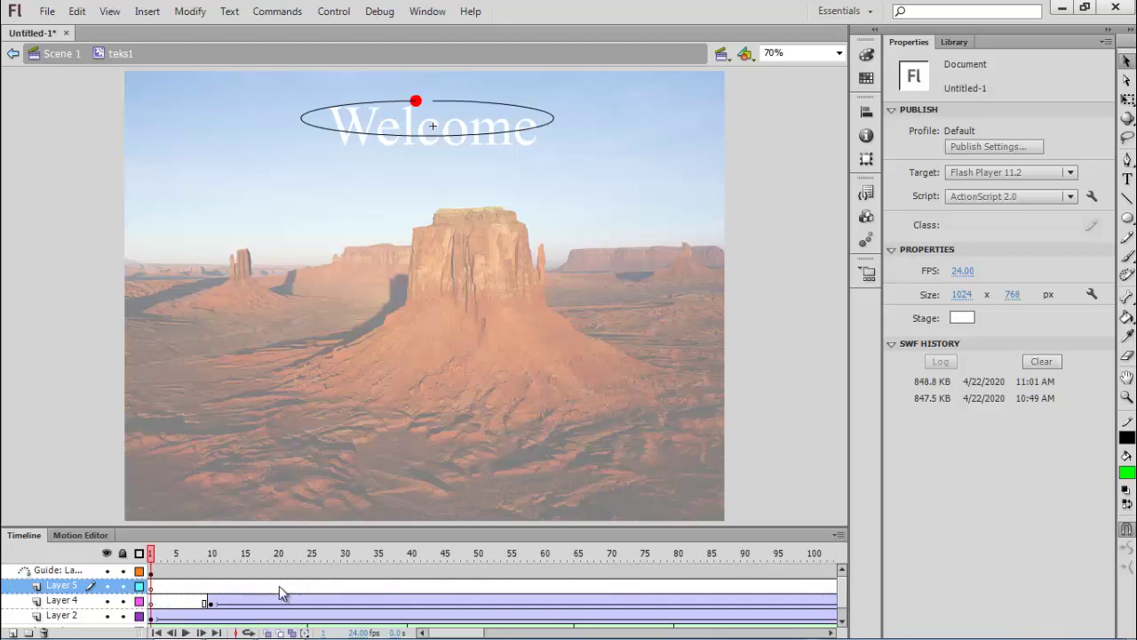
right_click(279, 588)
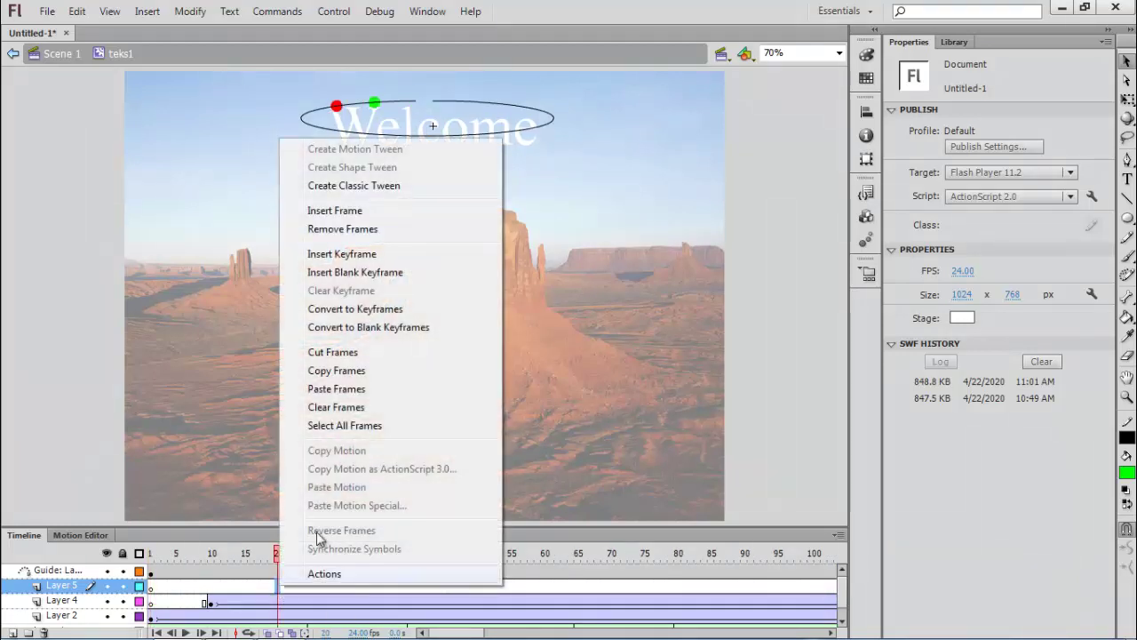
click(333, 394)
Remove the surplus frames from frame 140 onward in Layer 5.
drag(460, 635, 510, 634)
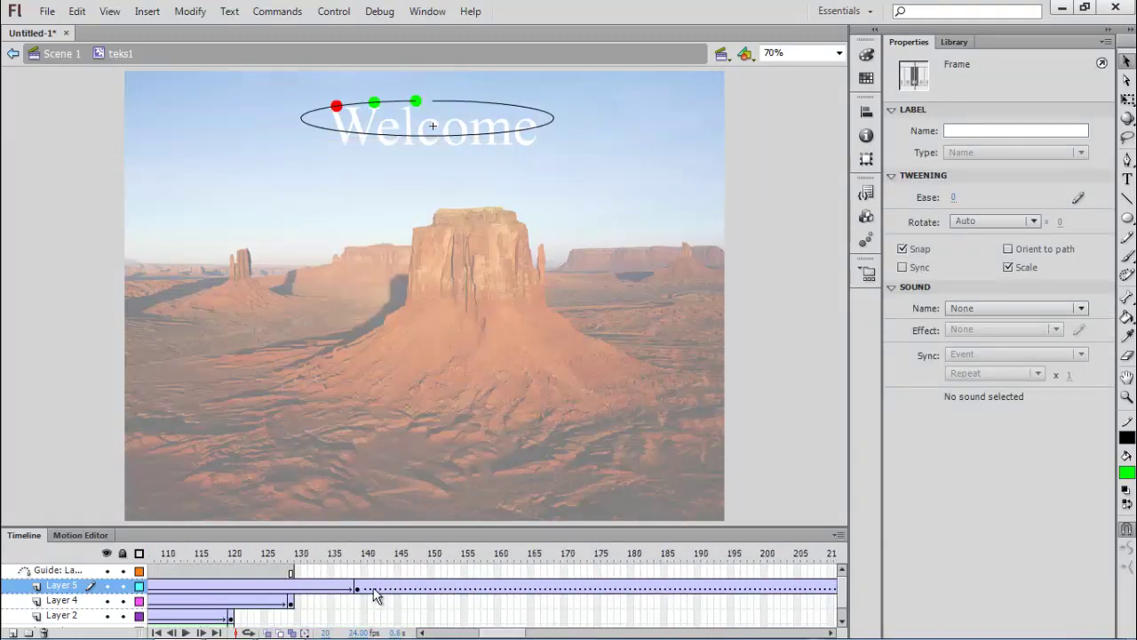
drag(362, 588, 817, 595)
right_click(798, 596)
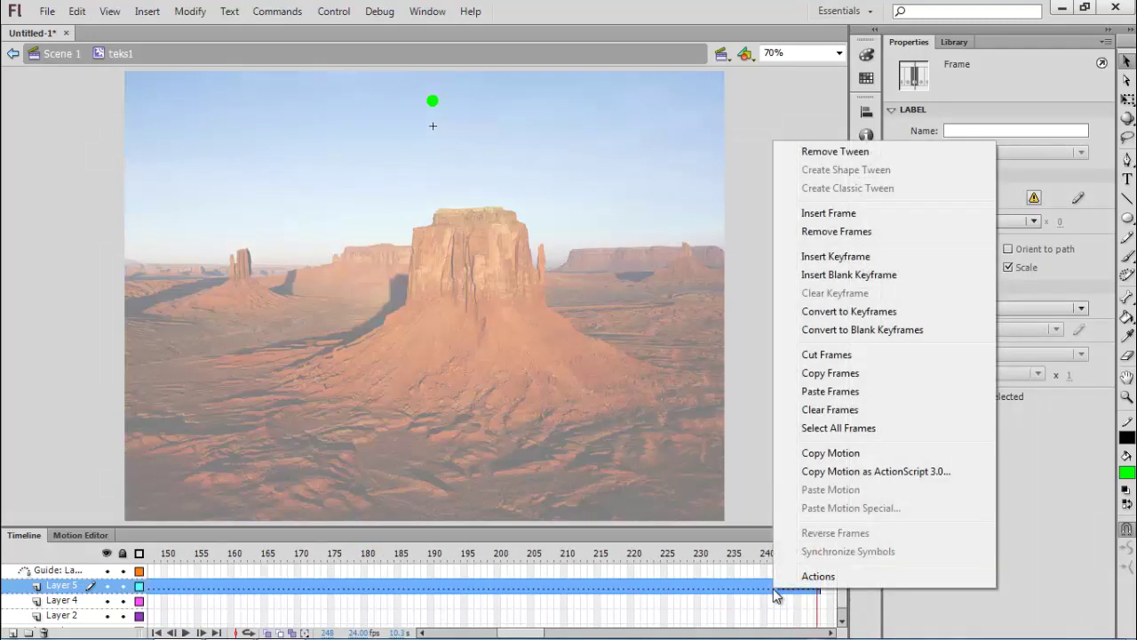
click(827, 231)
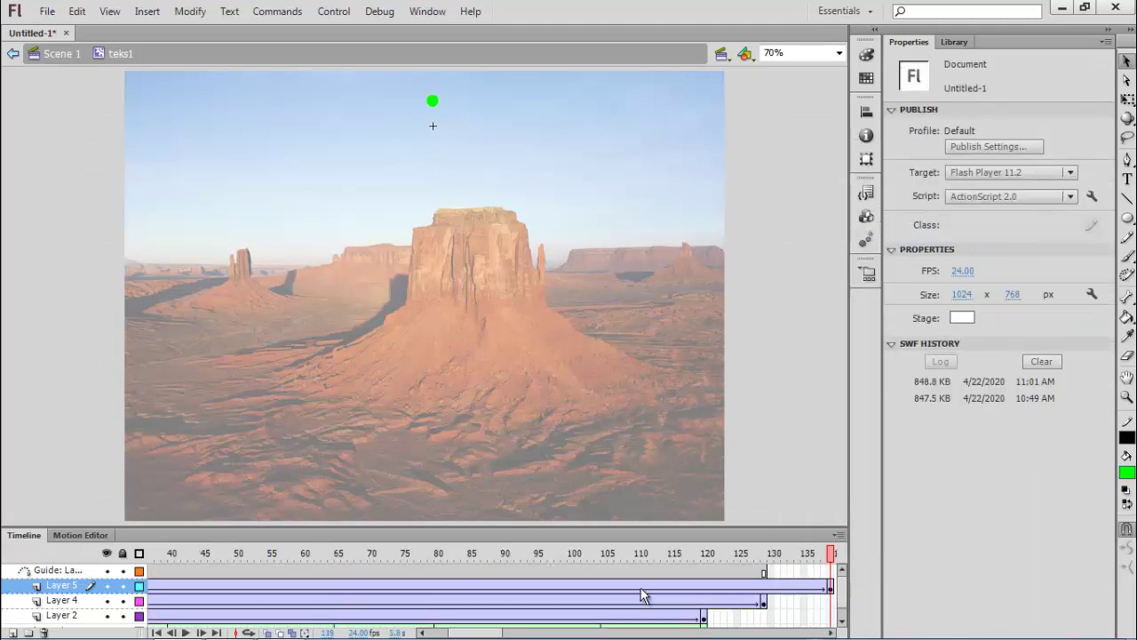
Test the movie with all three circles, close the preview, and return to Scene 1.
key(ctrl+Return)
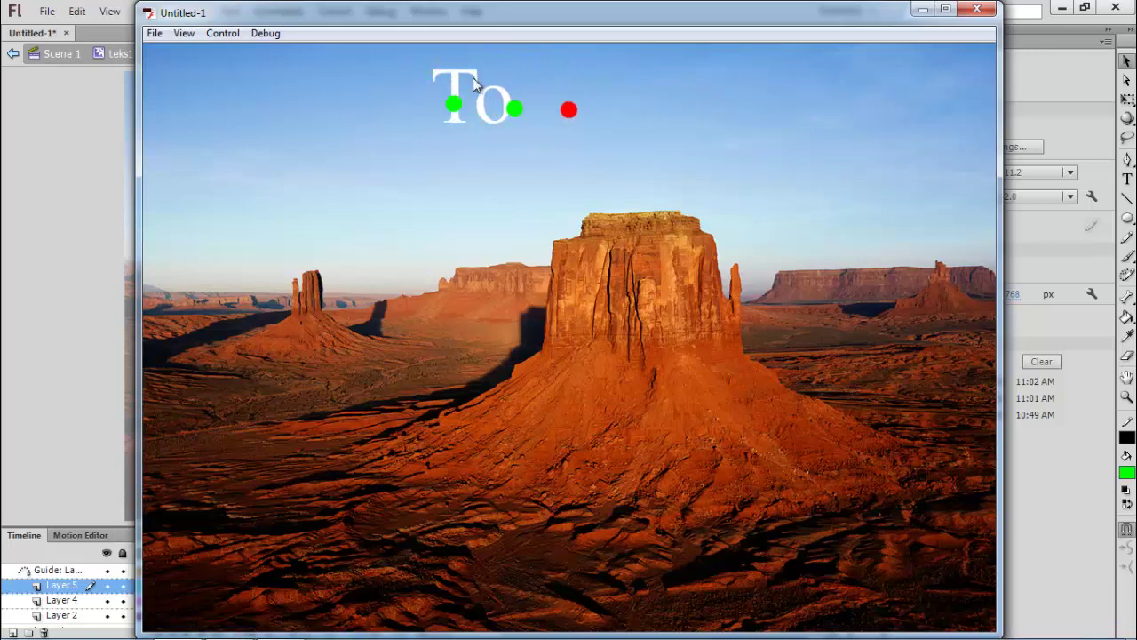
key(ctrl+w)
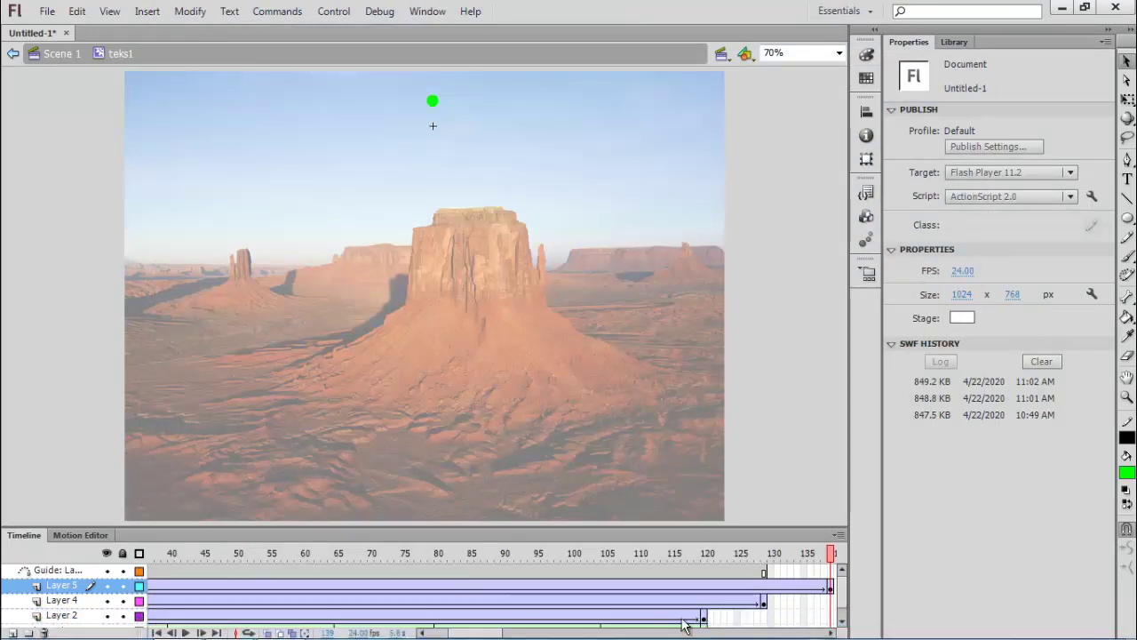
scroll(843, 604, down, 1)
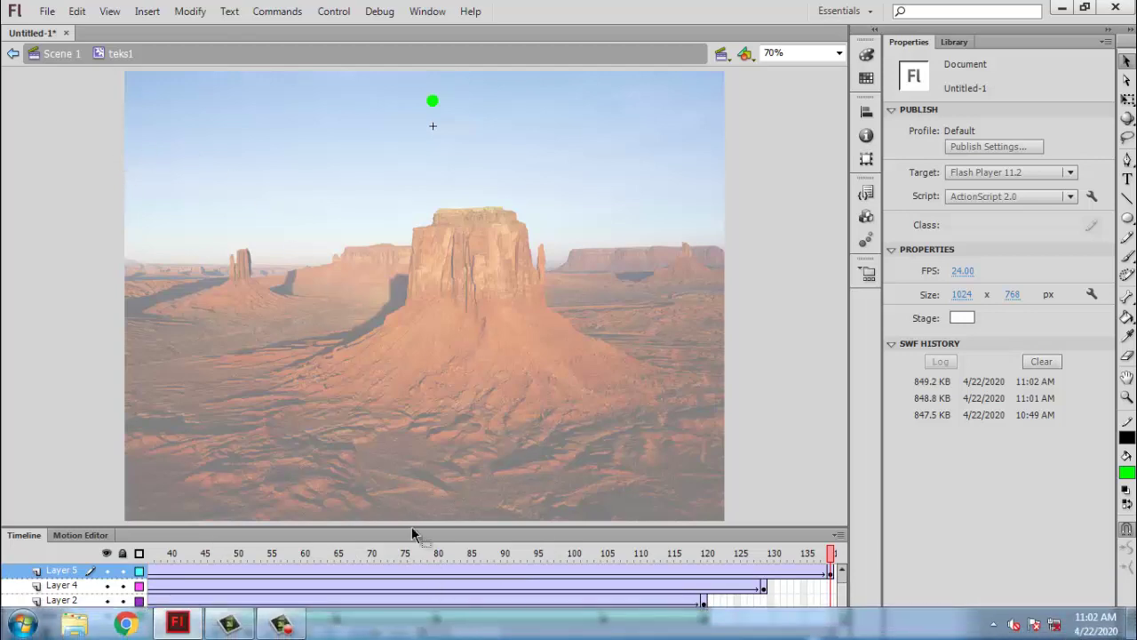
click(70, 57)
click(70, 57)
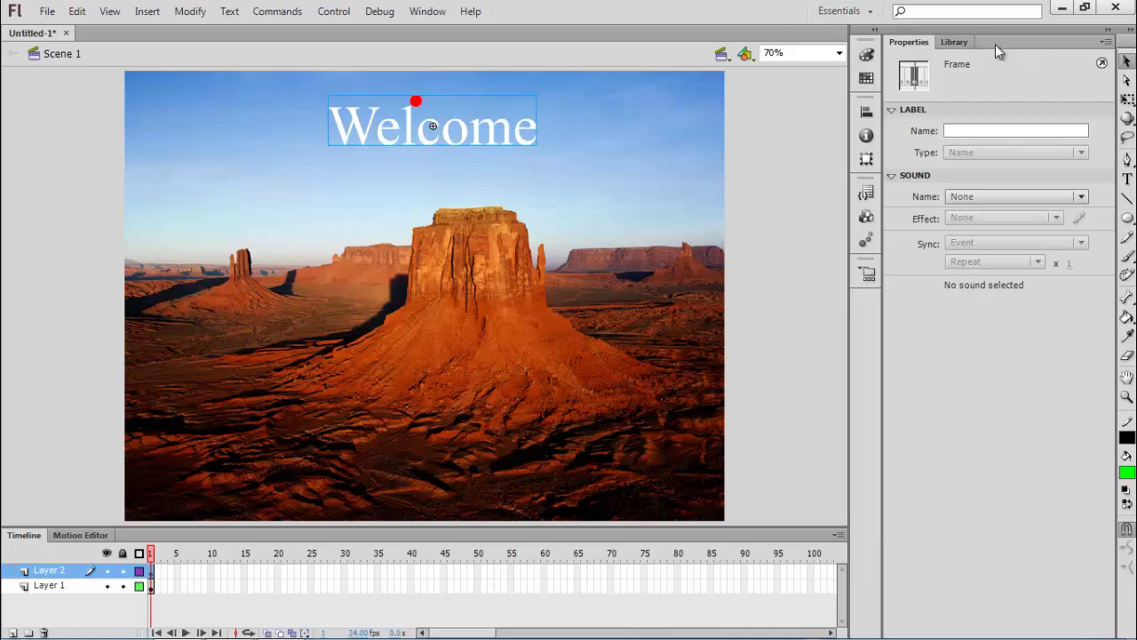
Delete the teks1 instance from the stage and remove the teks1 and Tween 1 symbols from the library.
click(962, 43)
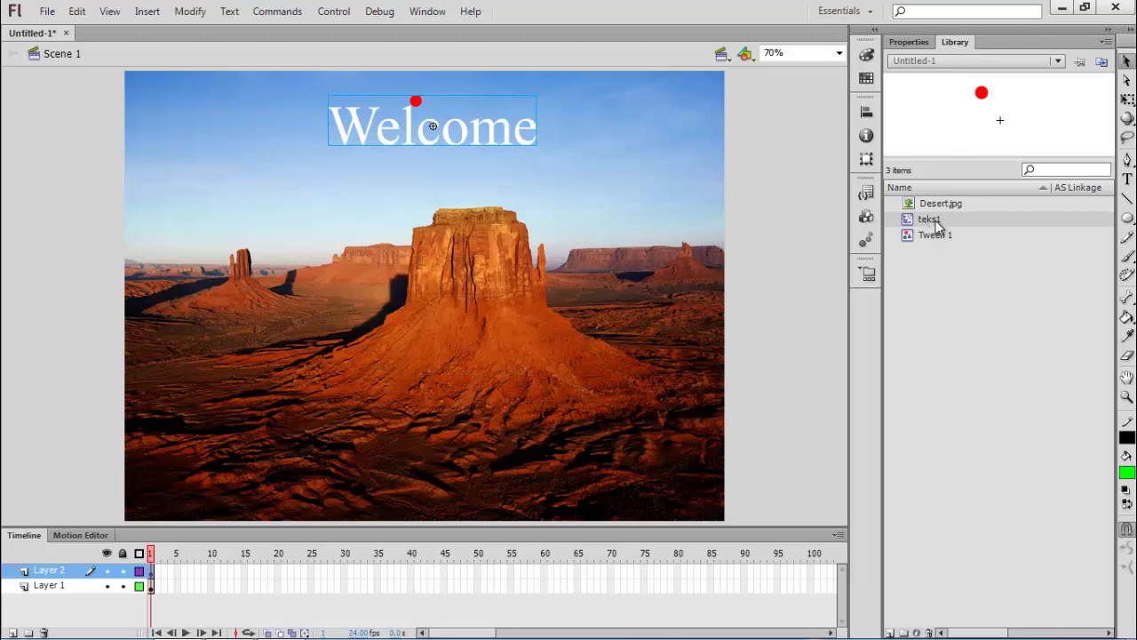
key(Delete)
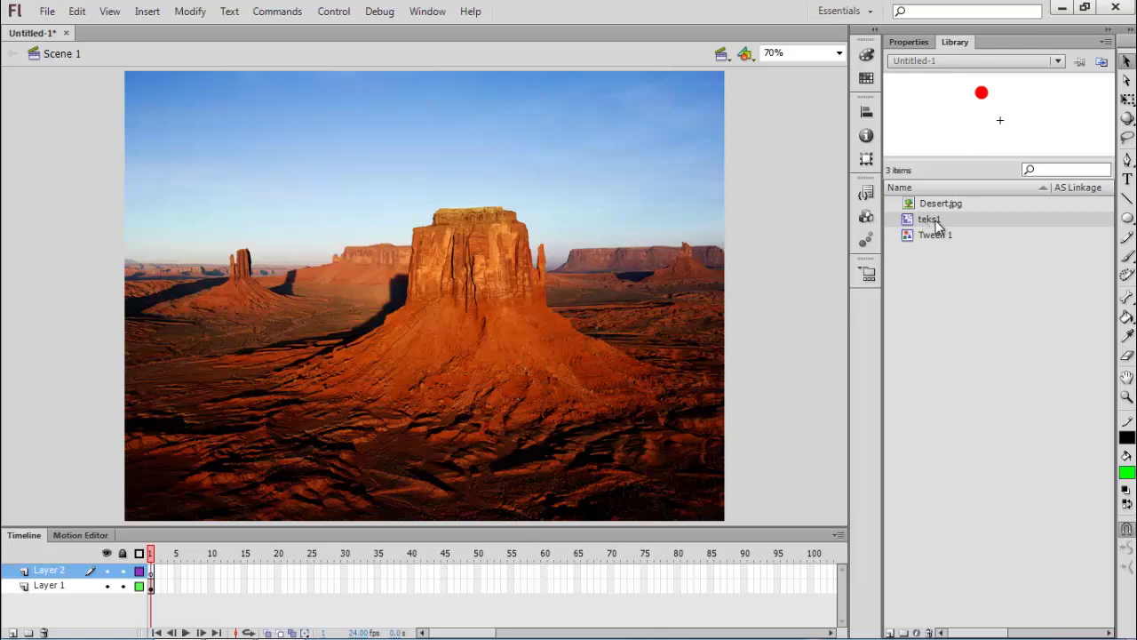
right_click(936, 225)
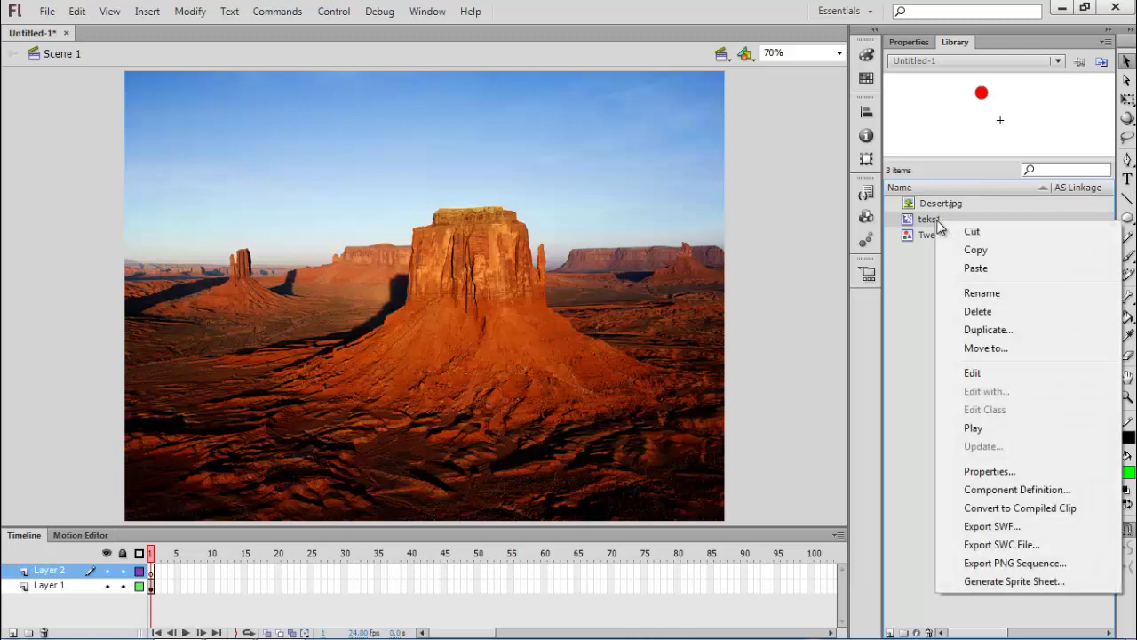
click(978, 312)
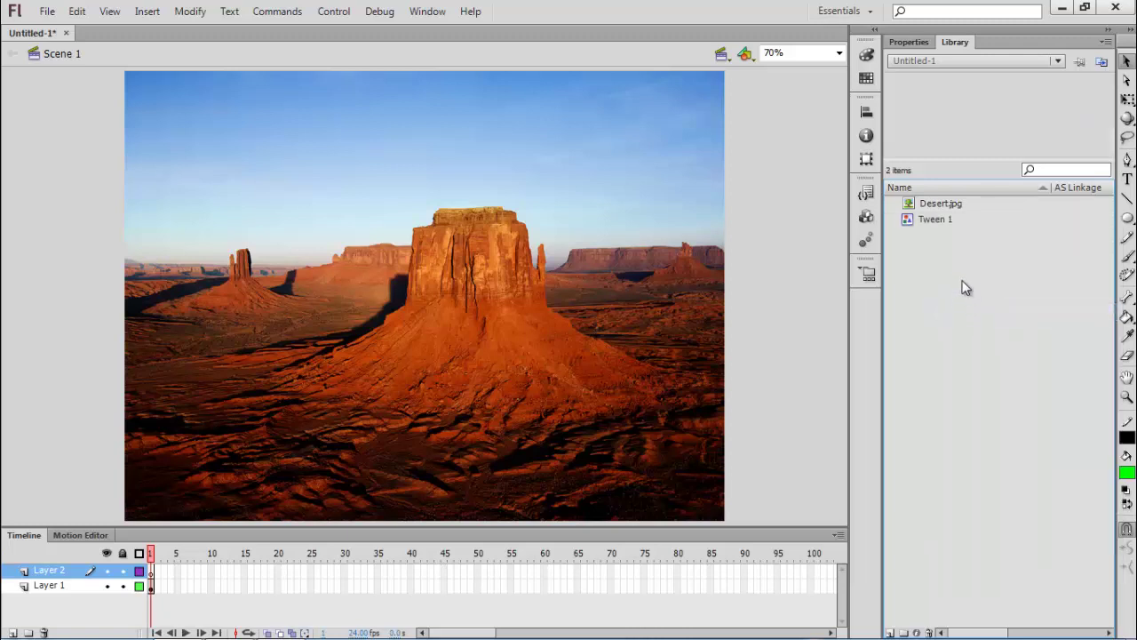
right_click(940, 221)
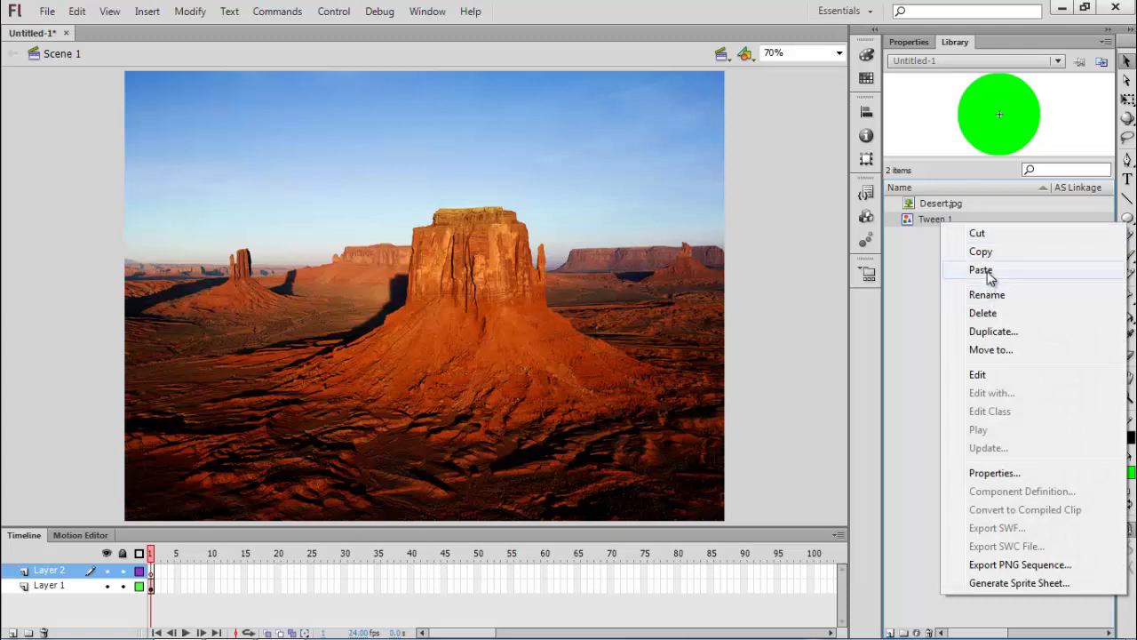
click(983, 313)
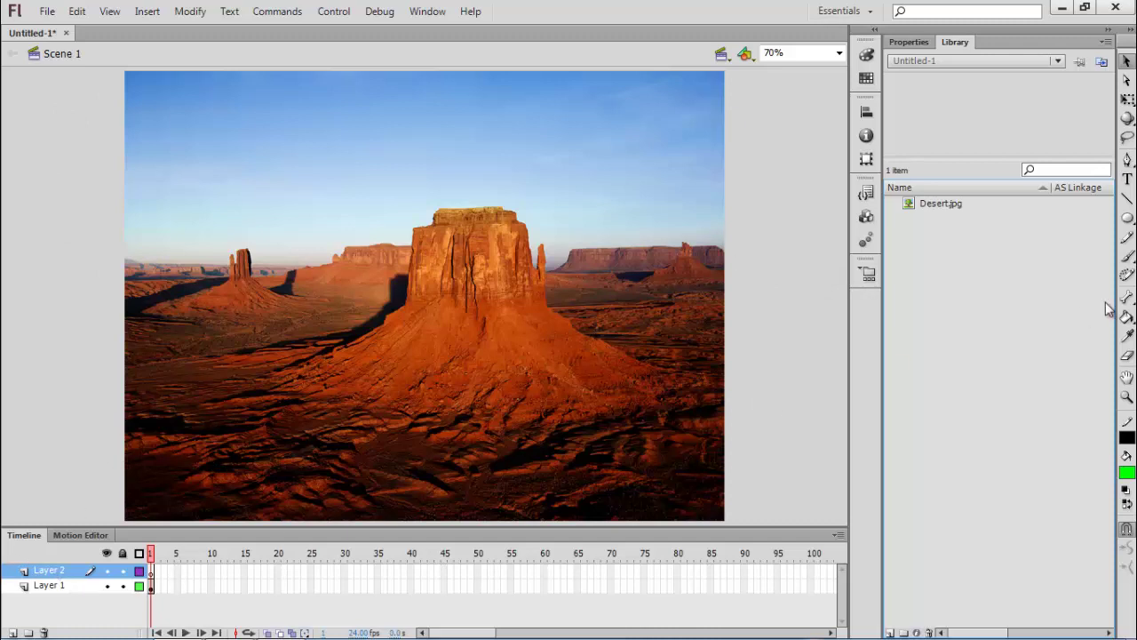
Draw a green circle with a black outline in the upper-left sky of the desert background on Layer 2.
click(1126, 219)
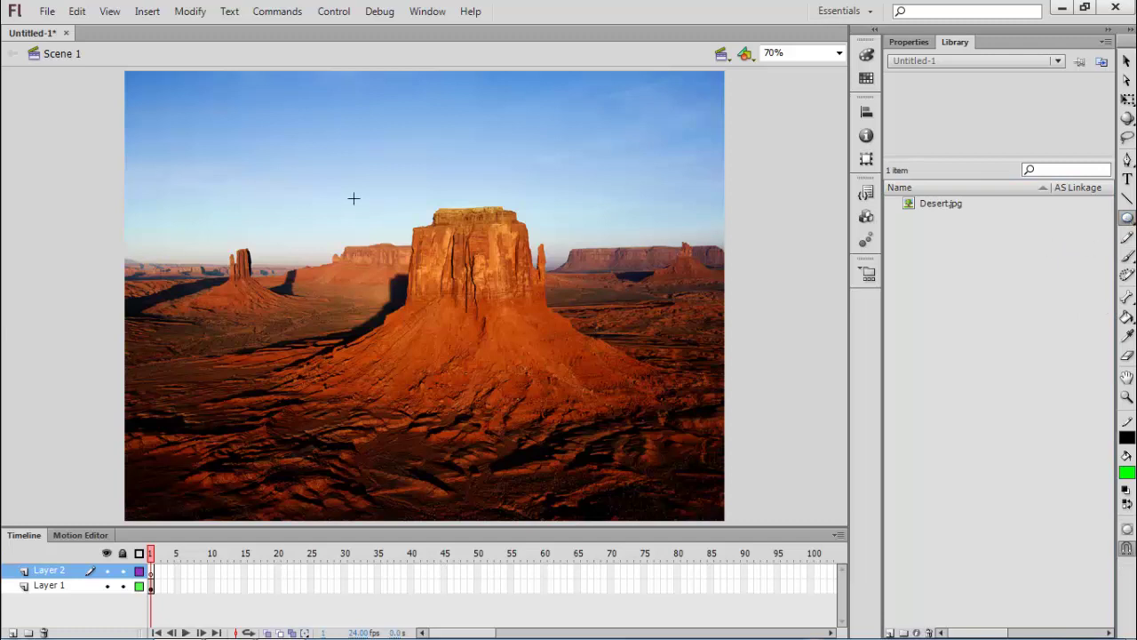
drag(148, 98, 185, 151)
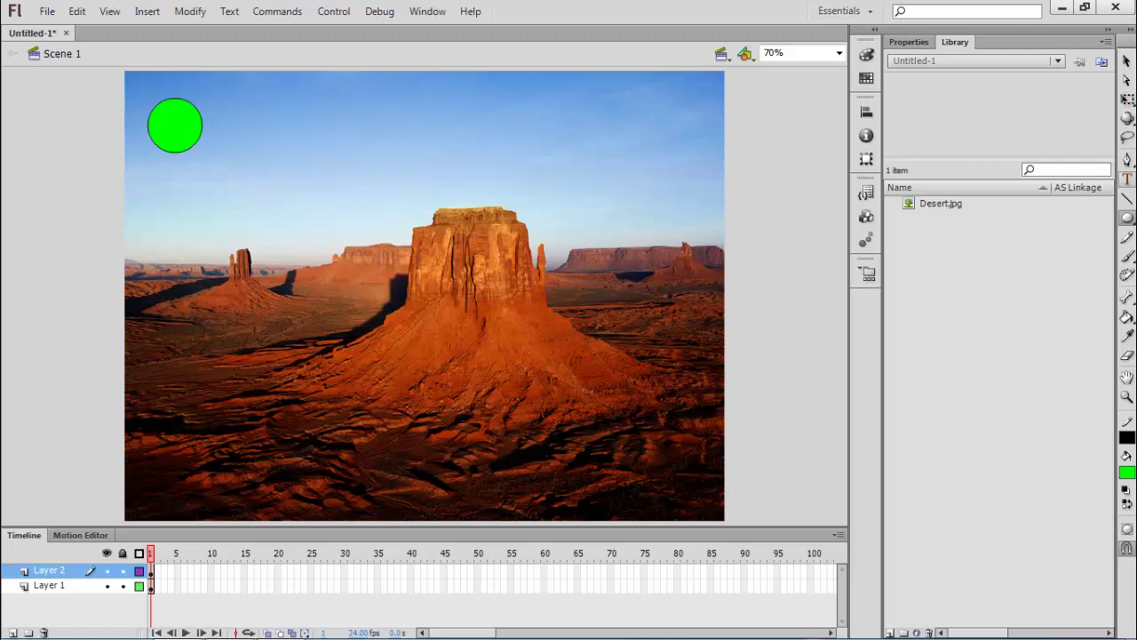
Convert the green circle and its outline into a movie clip symbol with centre registration and open it for editing.
click(1127, 178)
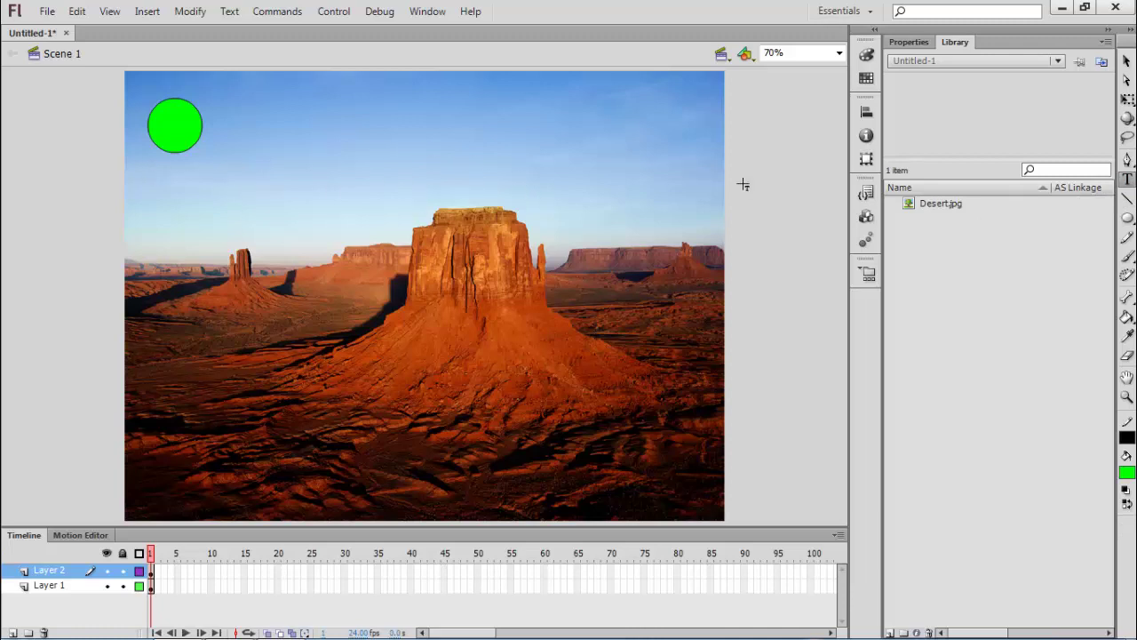
click(1125, 62)
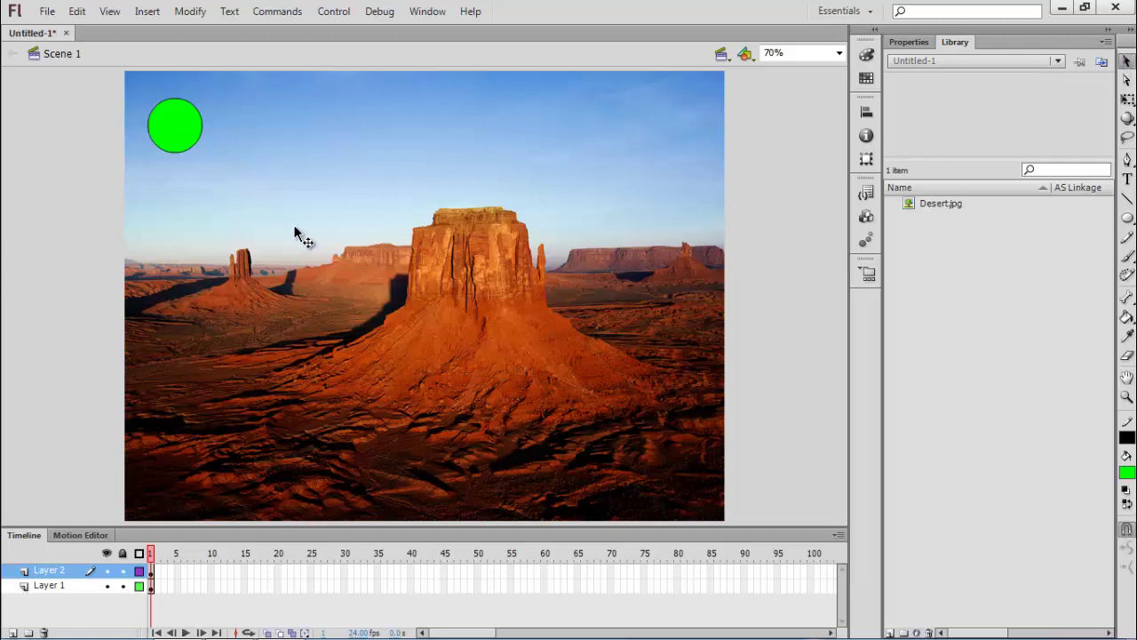
click(174, 131)
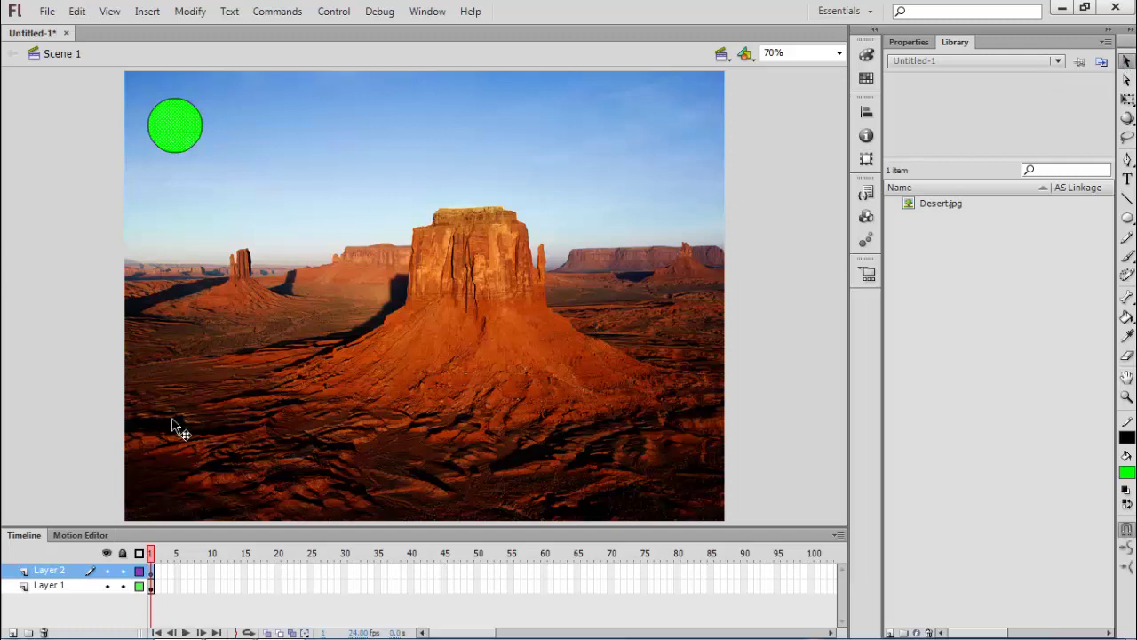
double_click(179, 132)
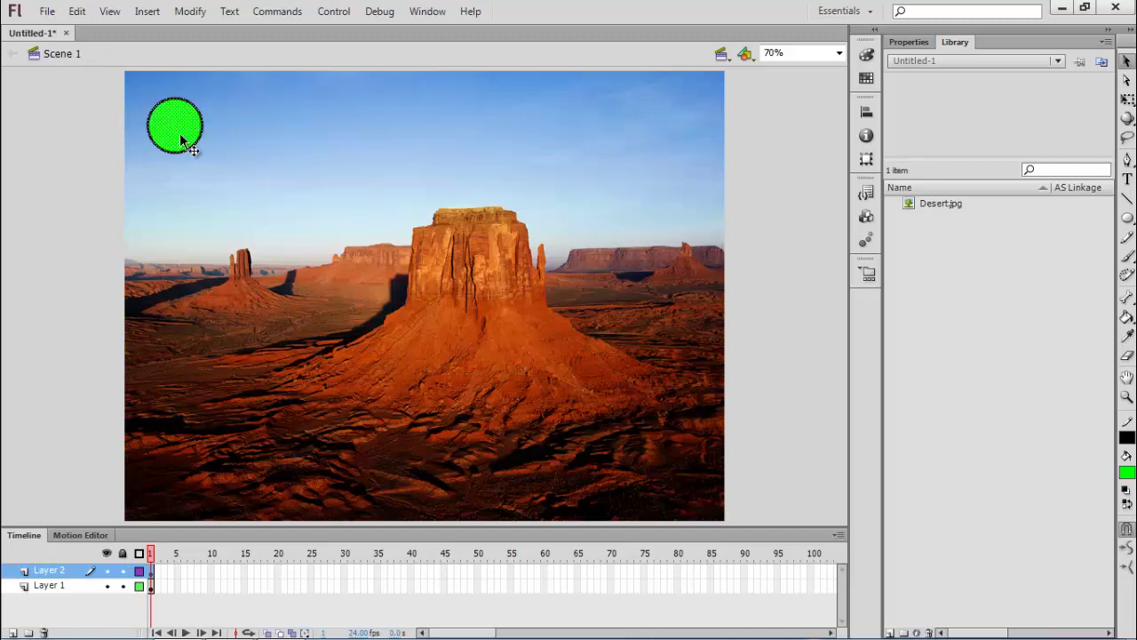
right_click(182, 125)
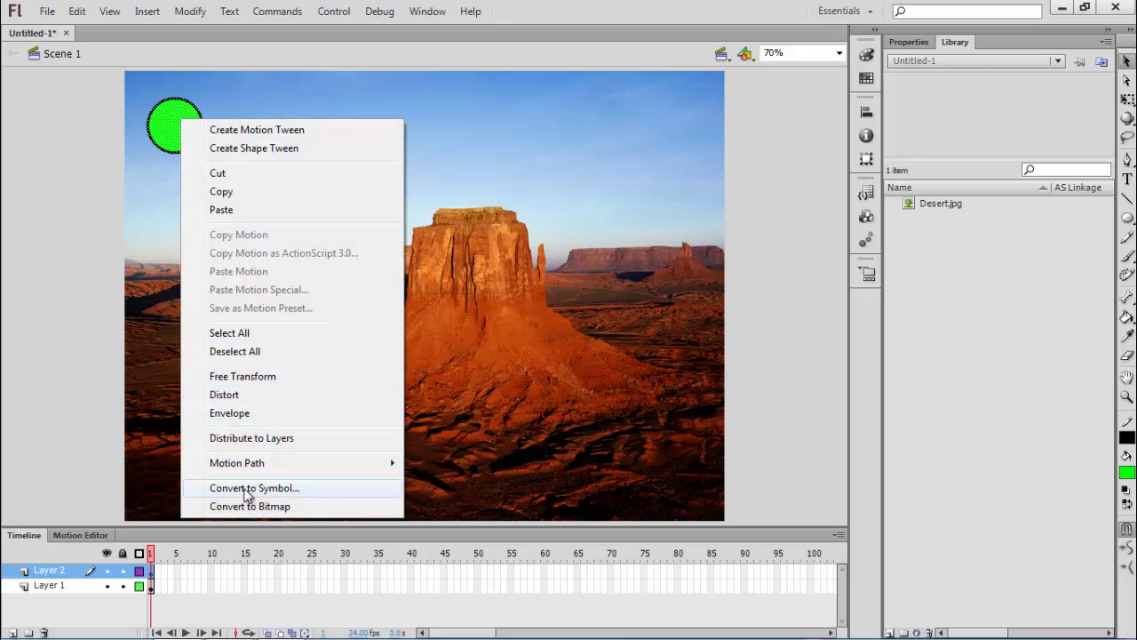
click(199, 14)
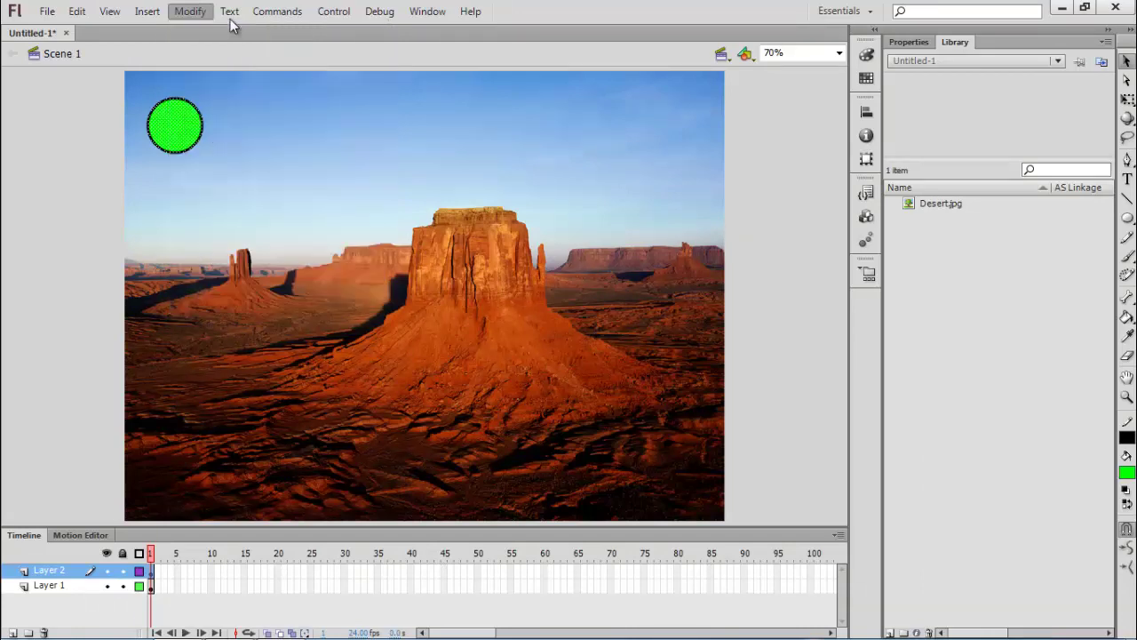
click(197, 14)
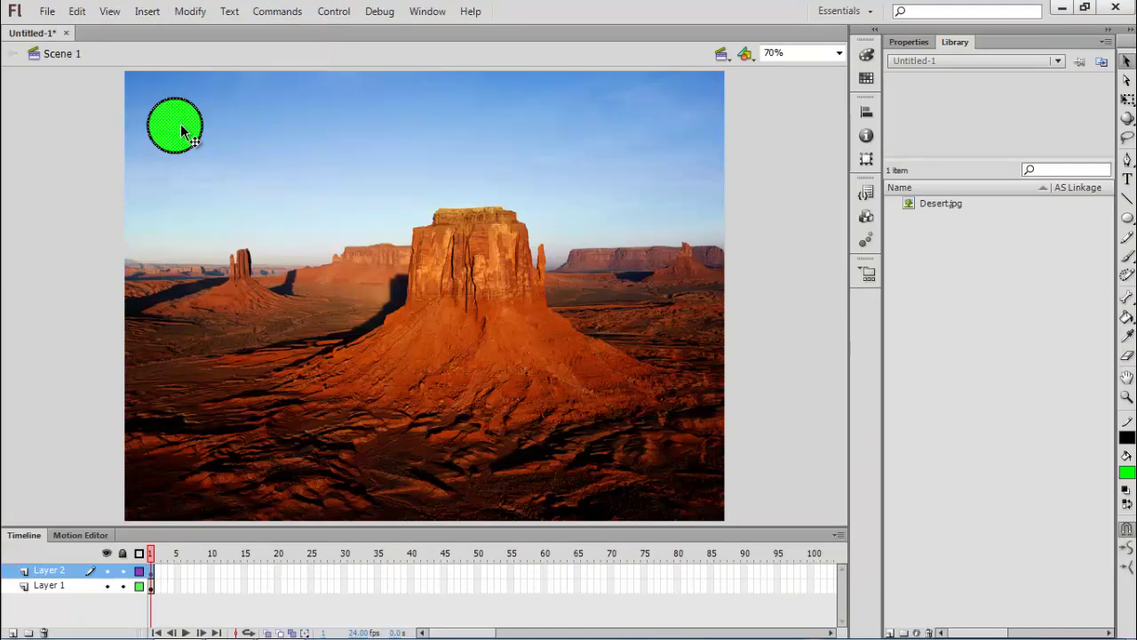
right_click(180, 130)
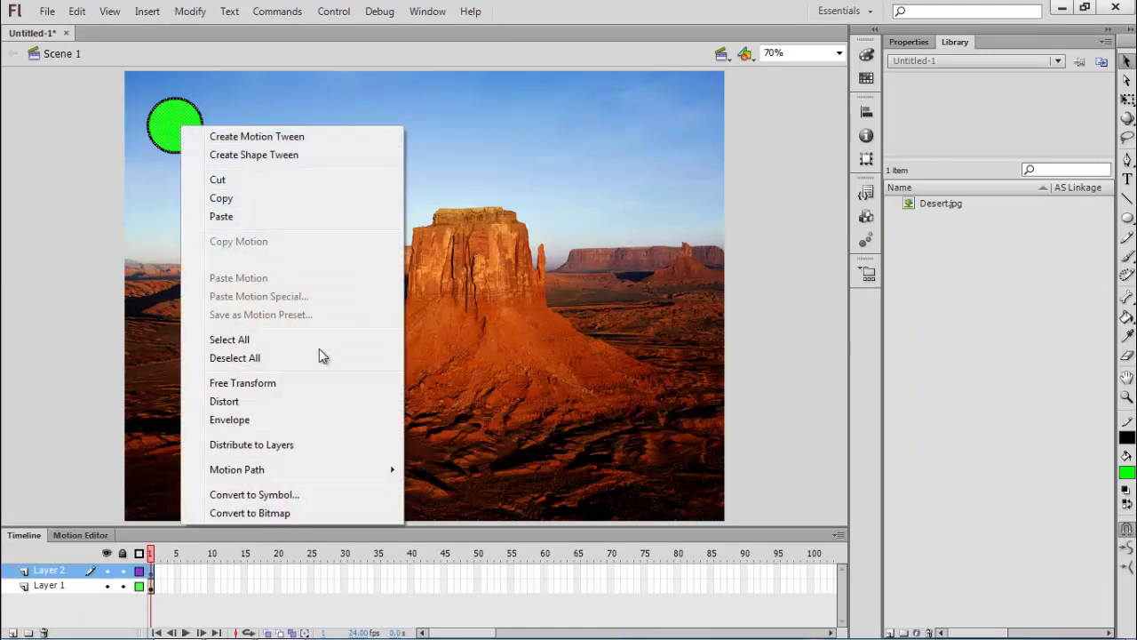
click(291, 503)
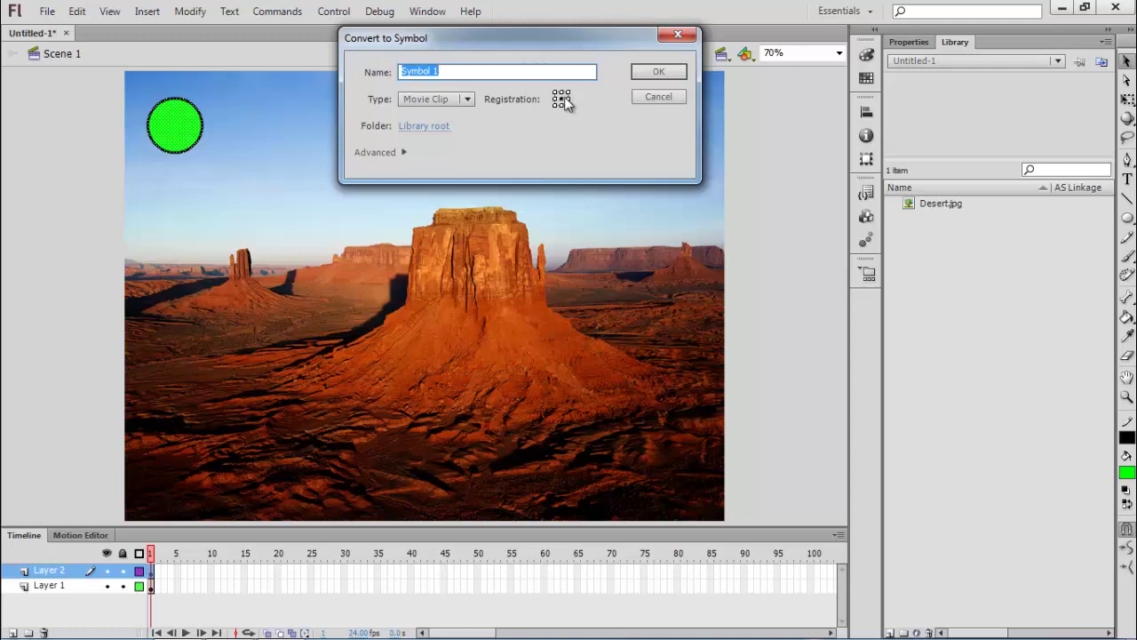
double_click(176, 131)
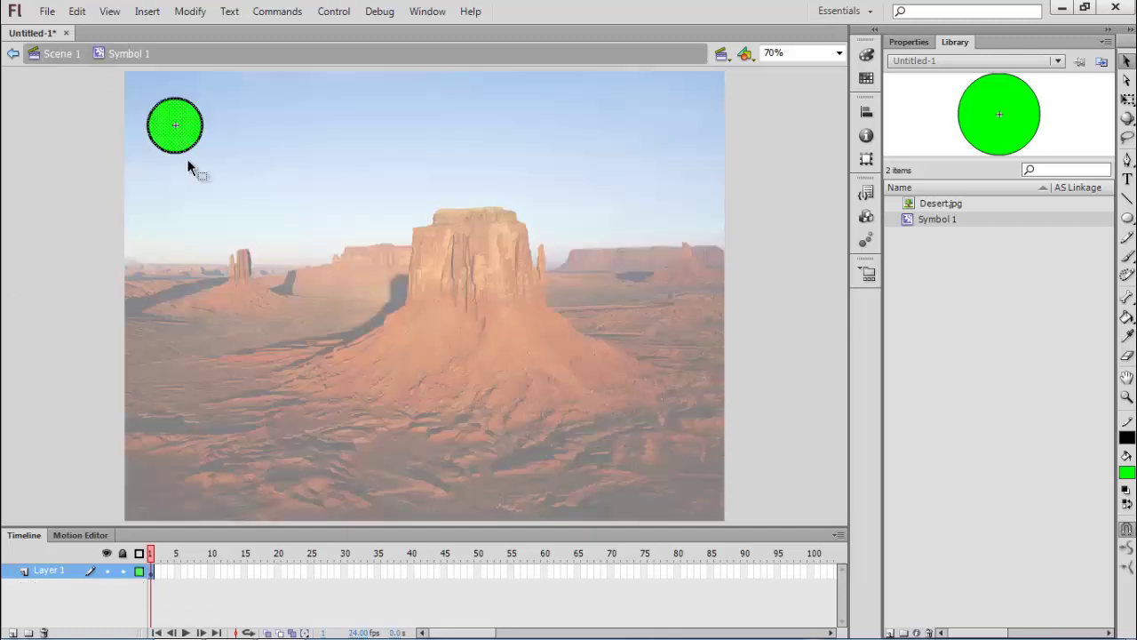
right_click(152, 572)
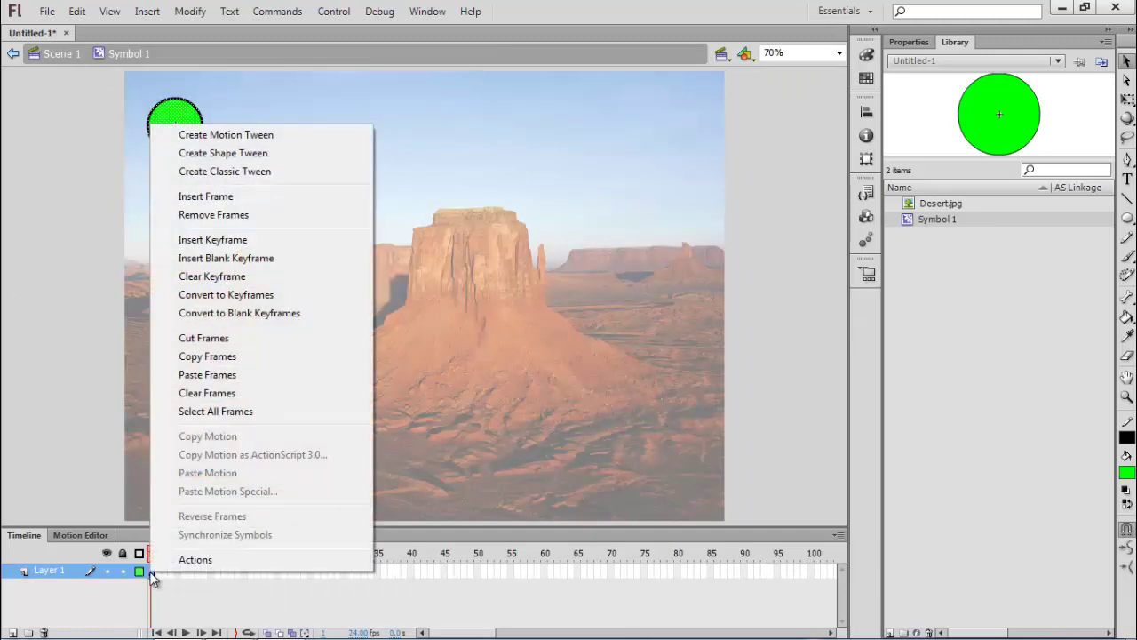
click(251, 173)
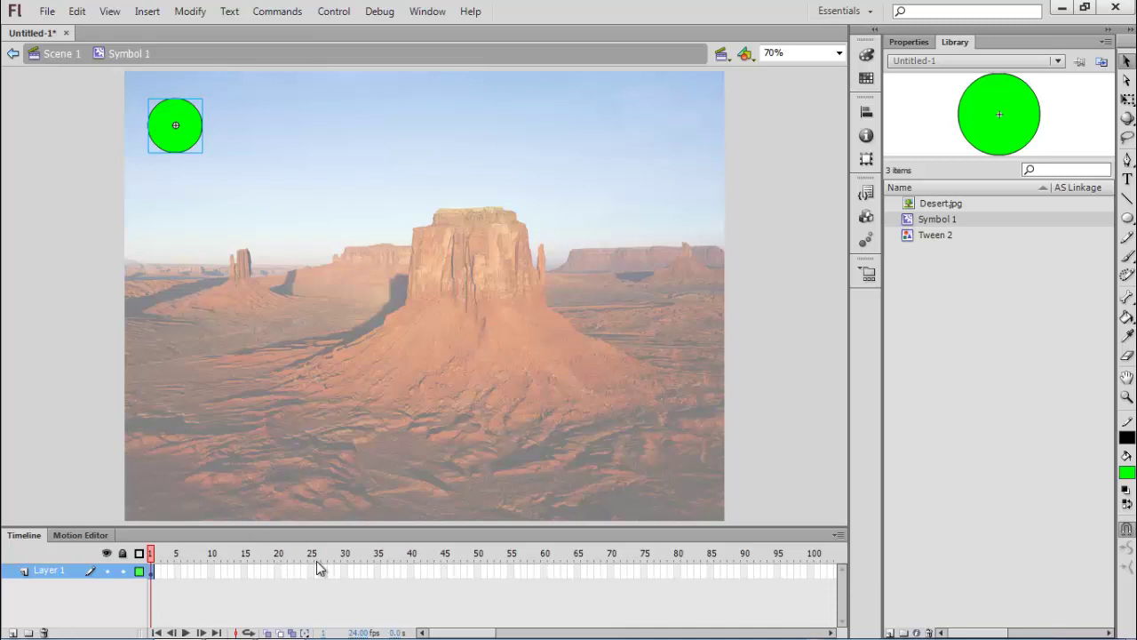
key(ctrl+b)
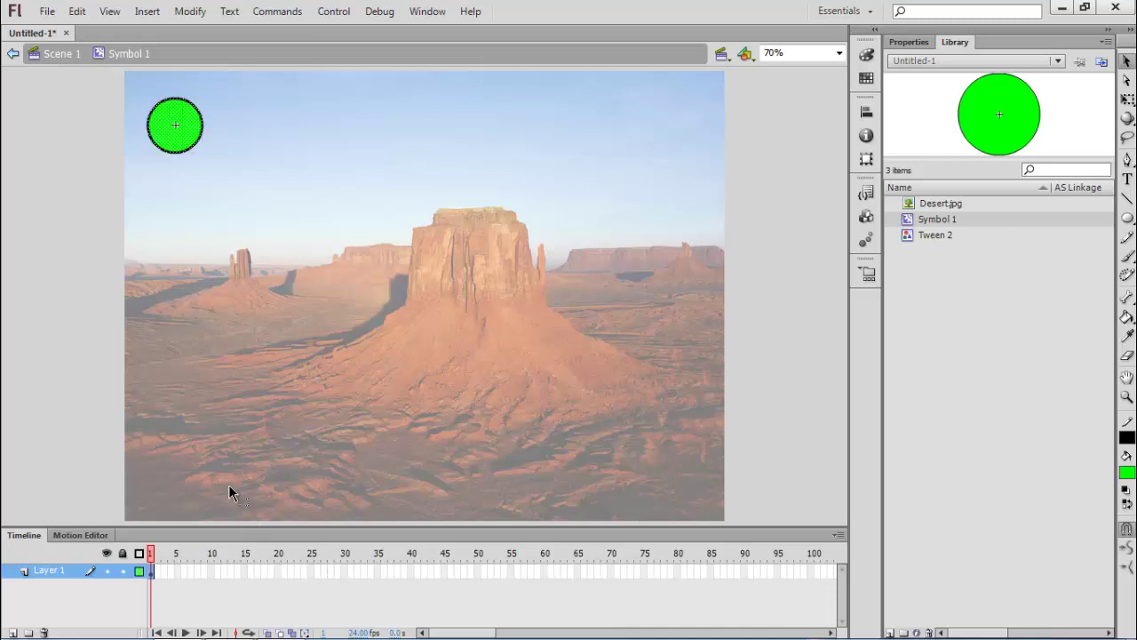
Convert the circle inside Symbol 1 into a nested movie clip named Symbol 1a and open it for editing.
right_click(188, 129)
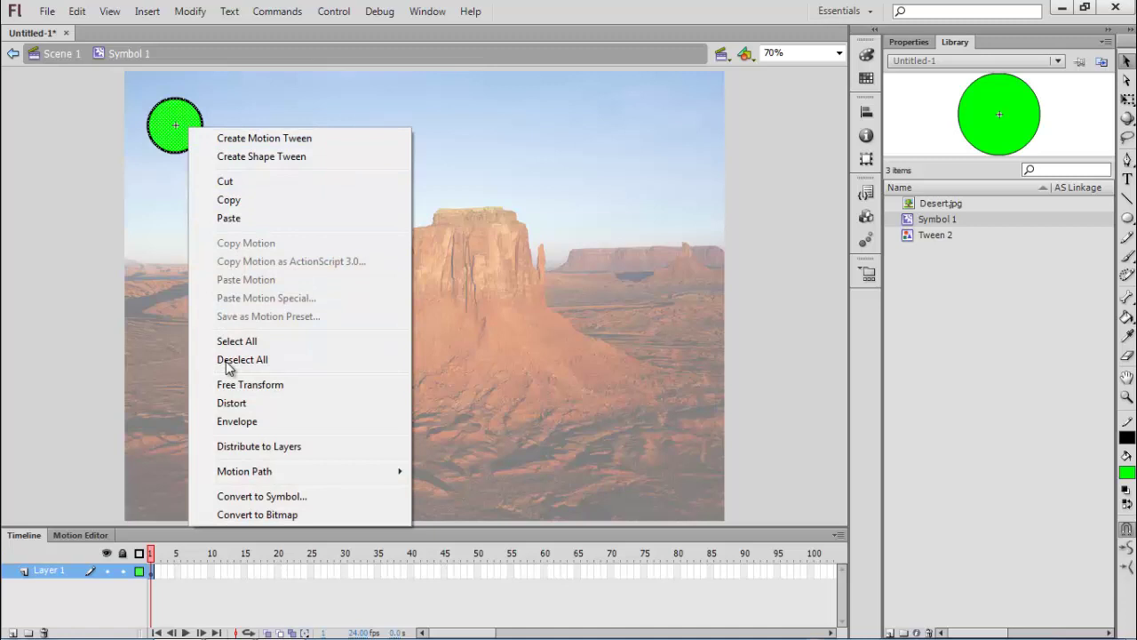
click(252, 497)
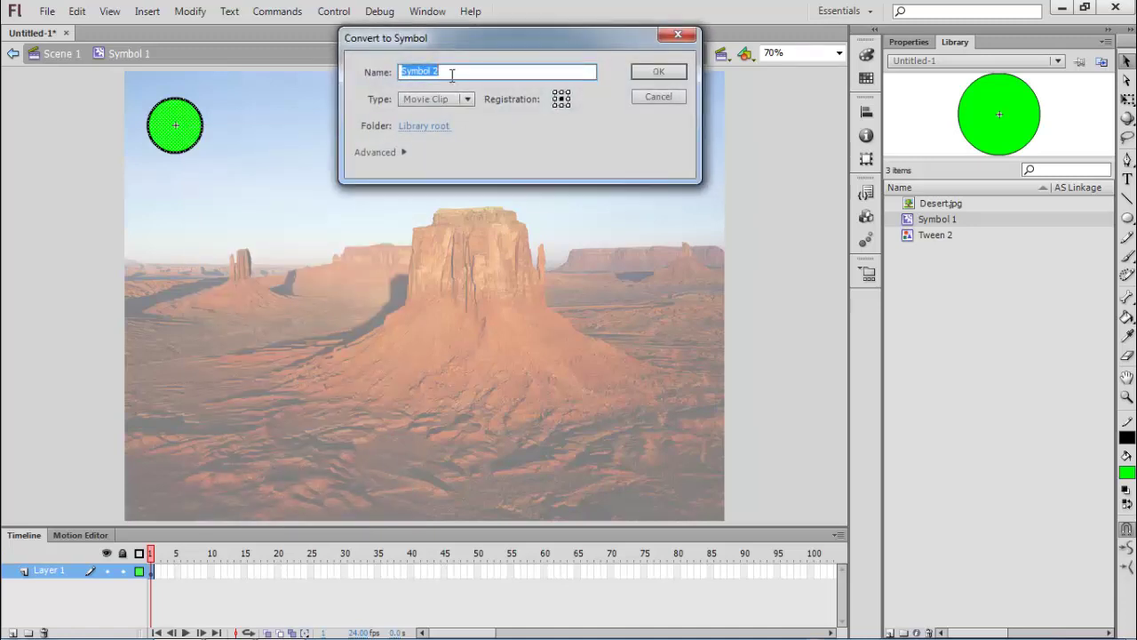
click(452, 74)
click(659, 72)
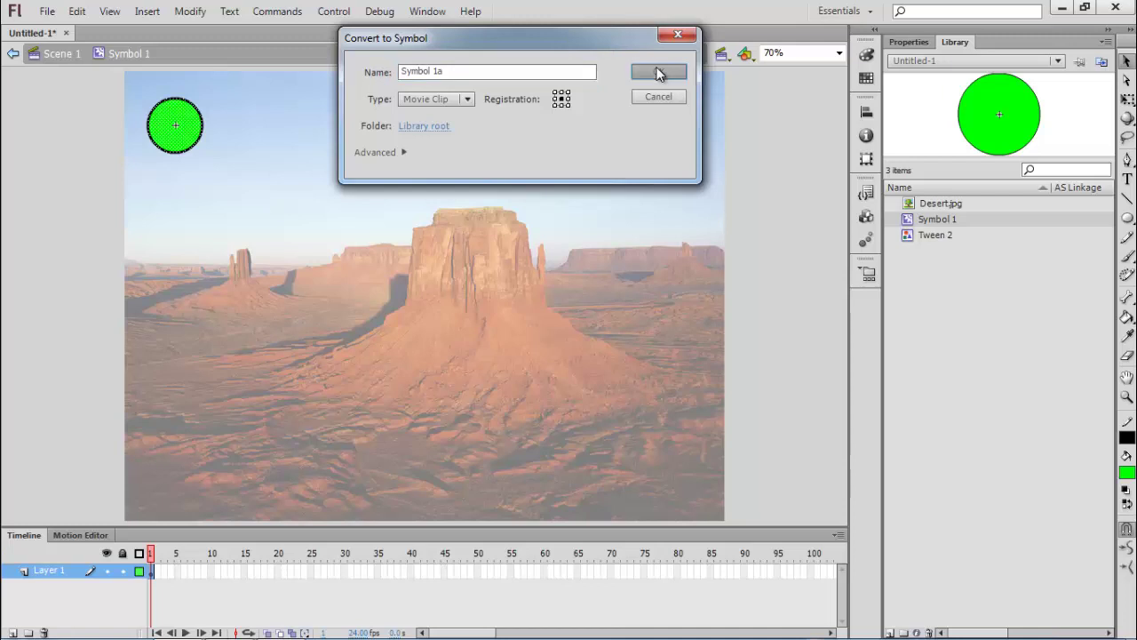
double_click(192, 132)
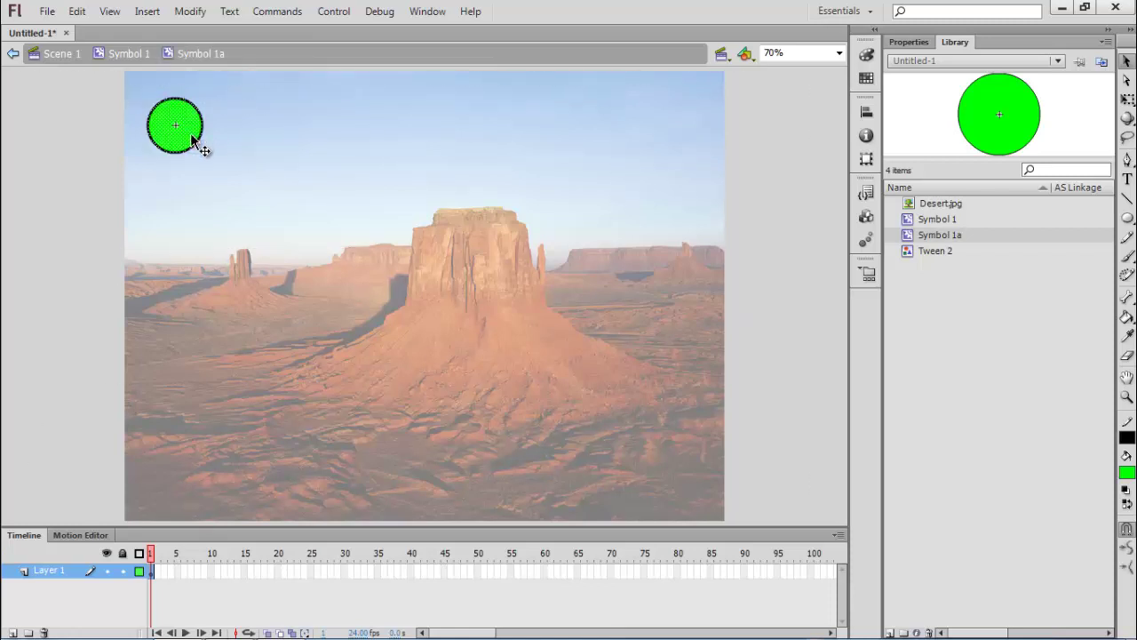
Create a classic tween on the circle's first frame and add a keyframe at frame 25 with the circle straight across in the upper-right sky.
right_click(153, 572)
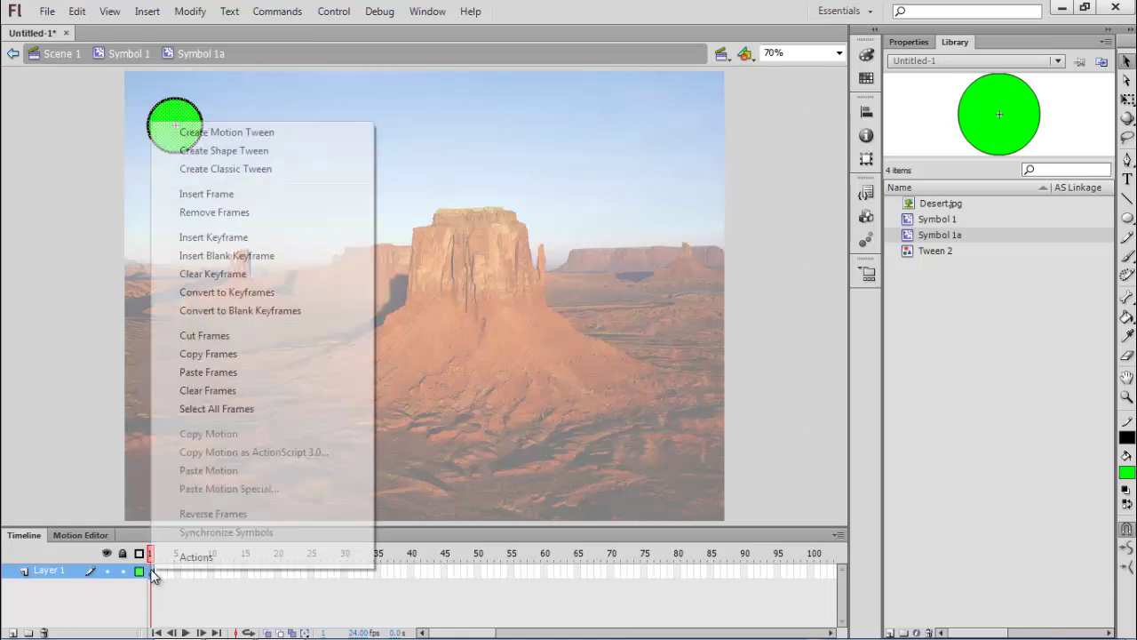
click(233, 170)
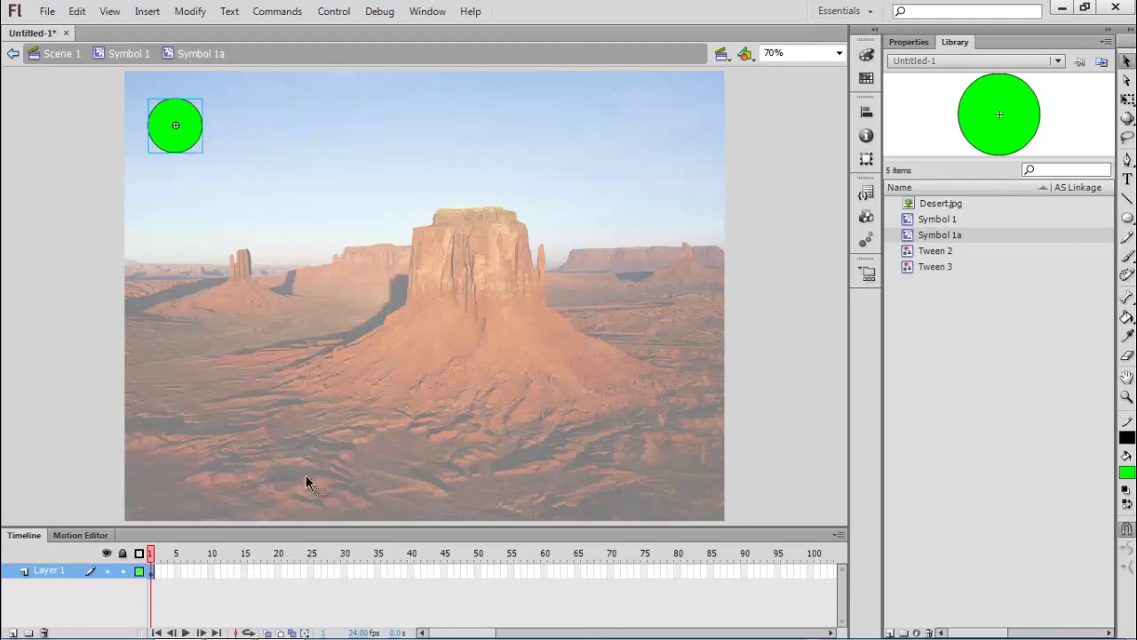
right_click(312, 570)
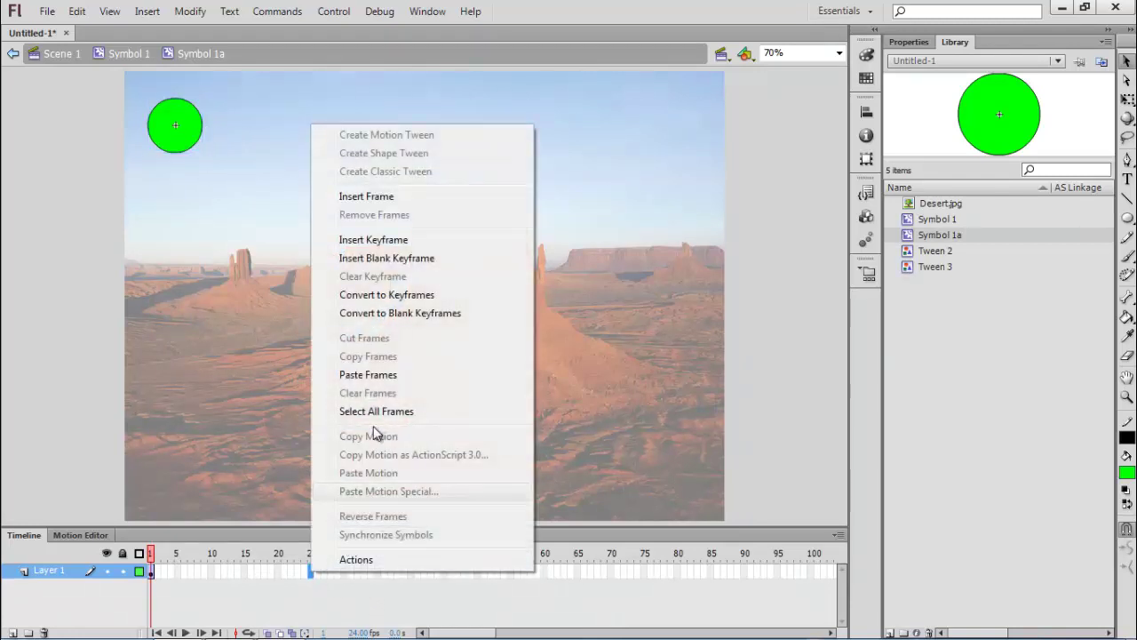
click(382, 241)
drag(187, 155, 680, 163)
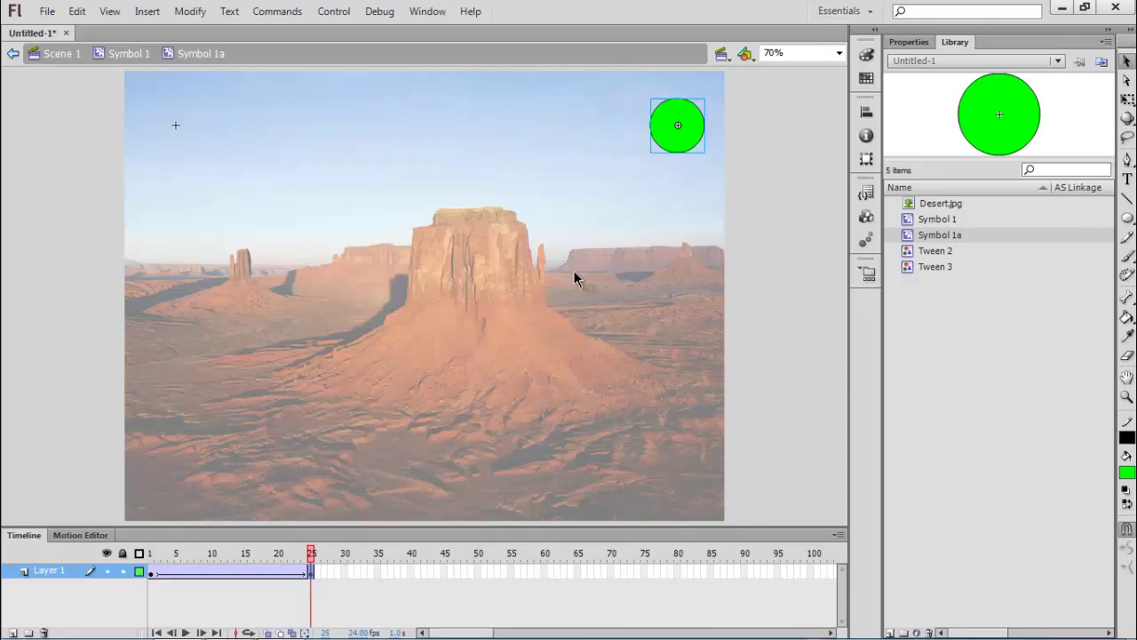
Add a keyframe at frame 50 and move the circle back to its starting place in the upper-left sky.
right_click(478, 580)
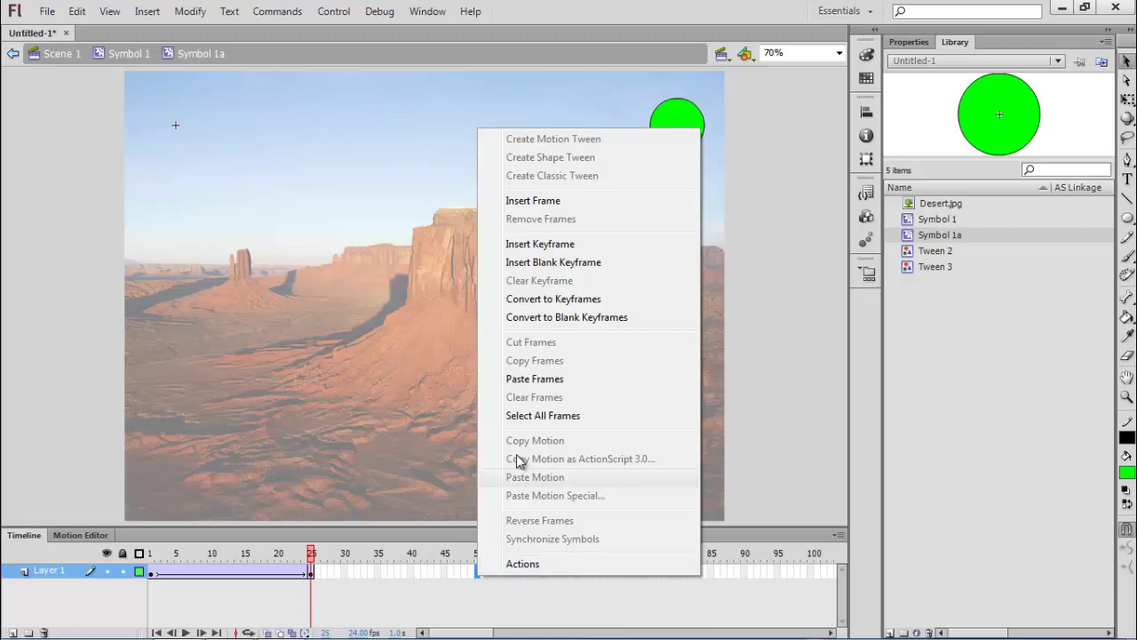
click(550, 253)
drag(657, 147, 173, 159)
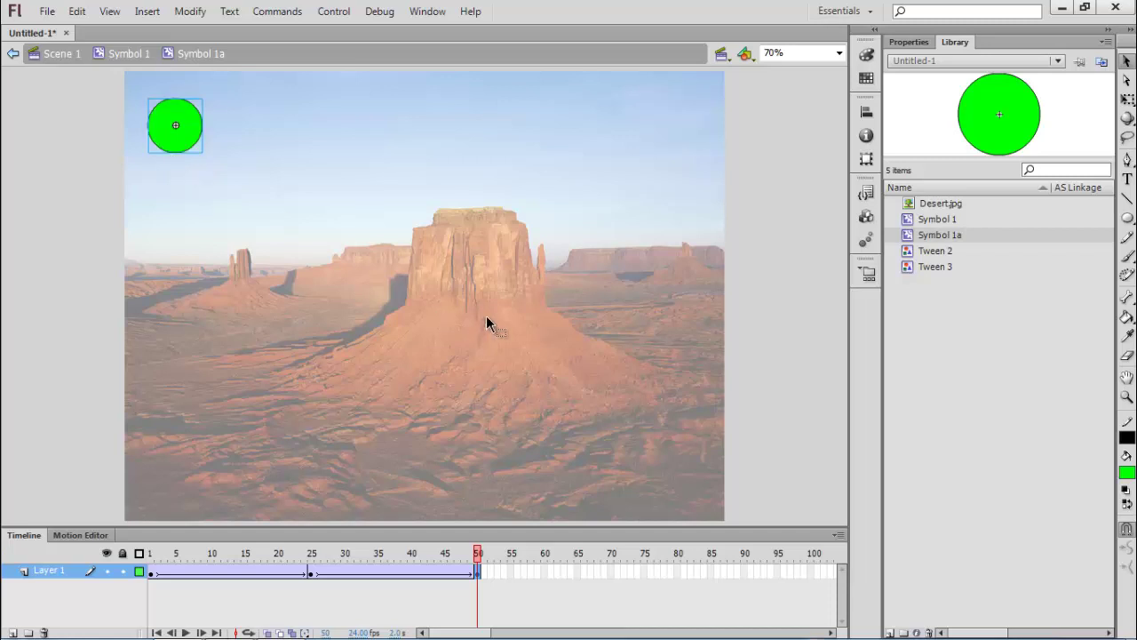
Apply a 100% red Tint colour effect to the circle at frame 25 and scrub the tween to frame 50.
click(311, 573)
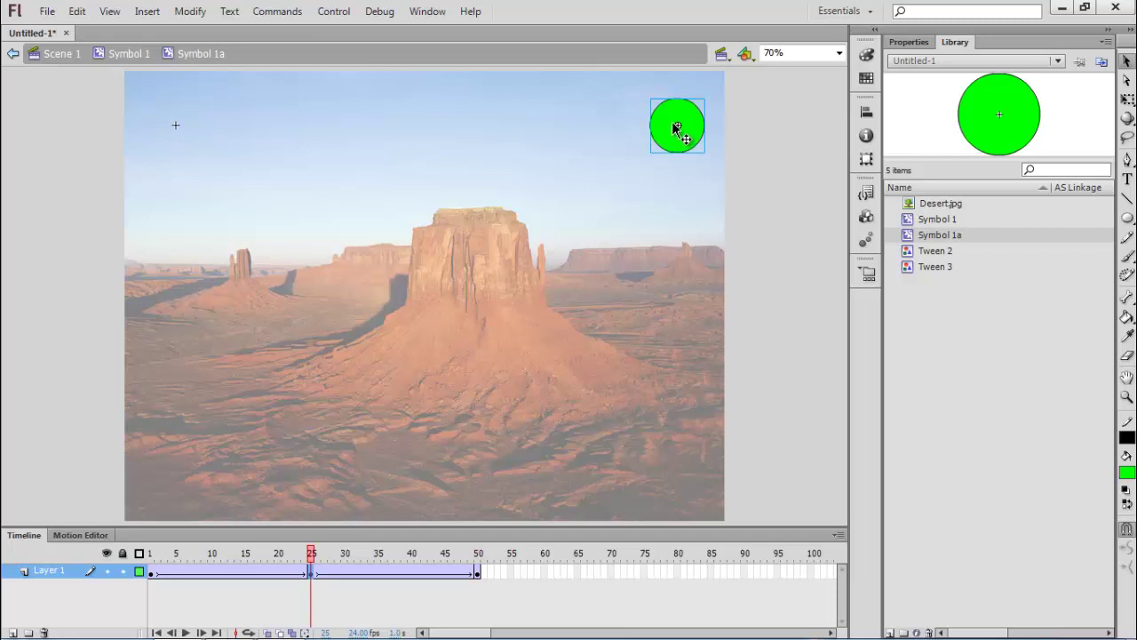
click(908, 42)
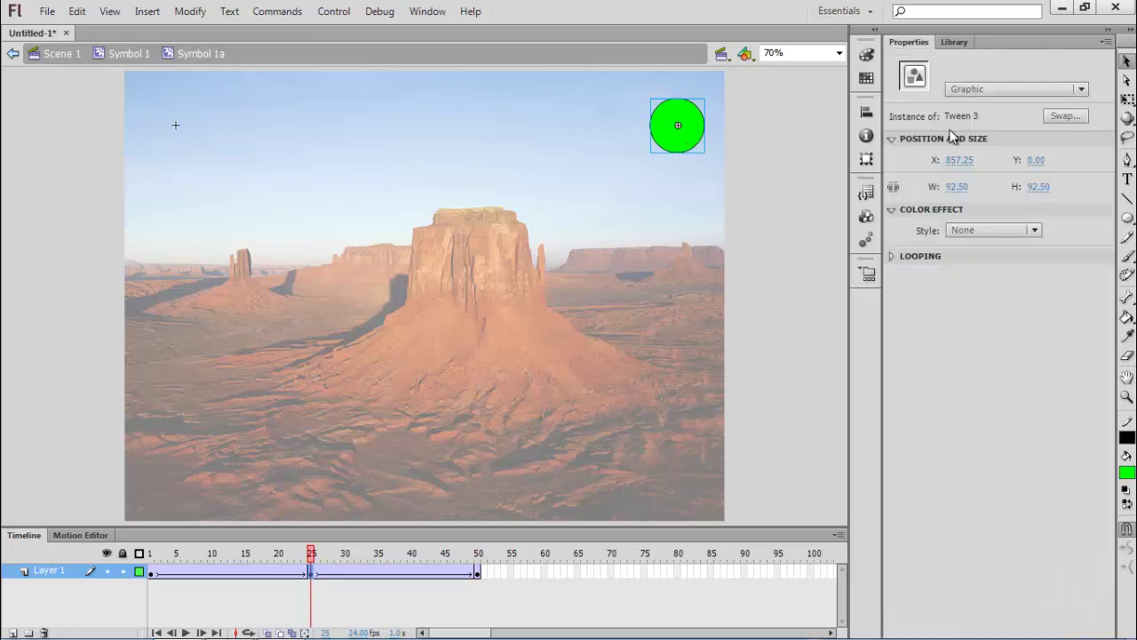
click(984, 231)
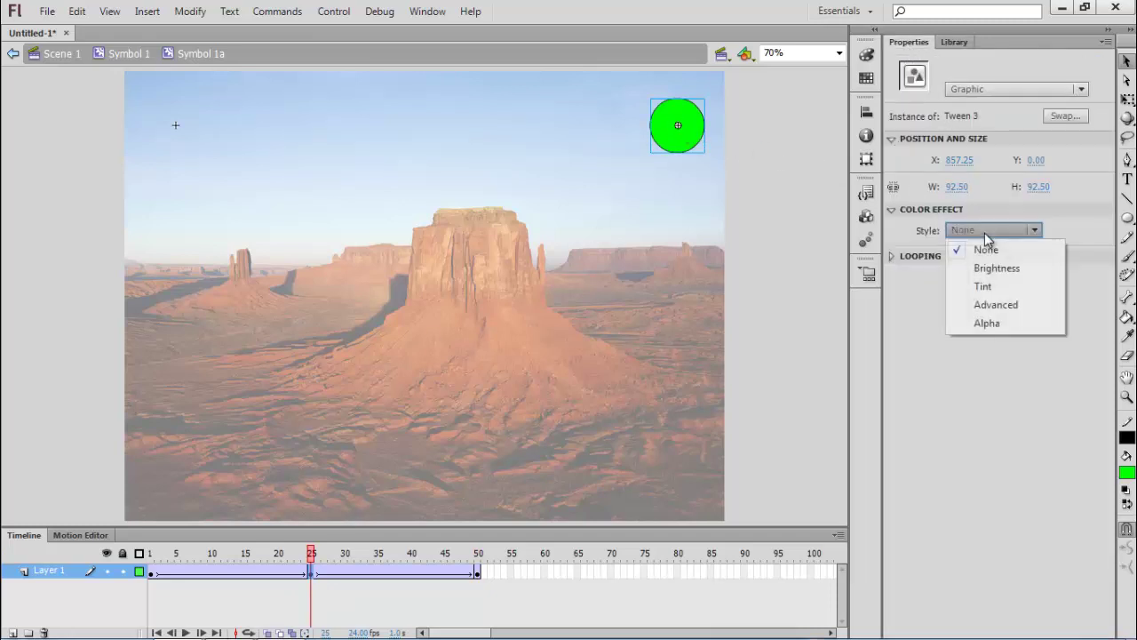
click(984, 286)
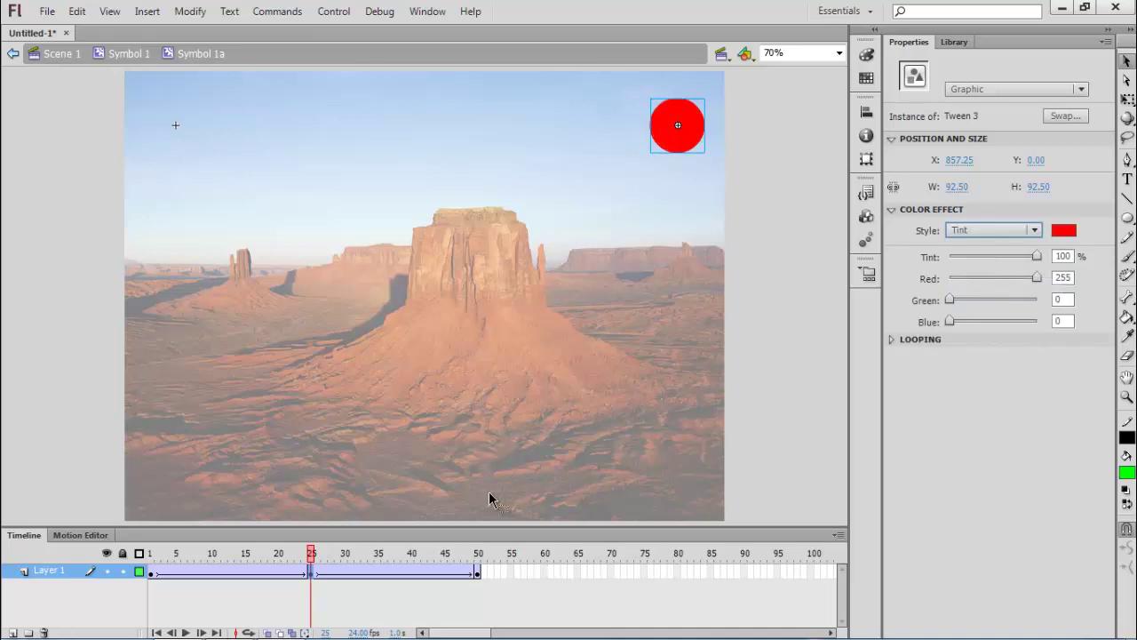
drag(317, 571, 482, 575)
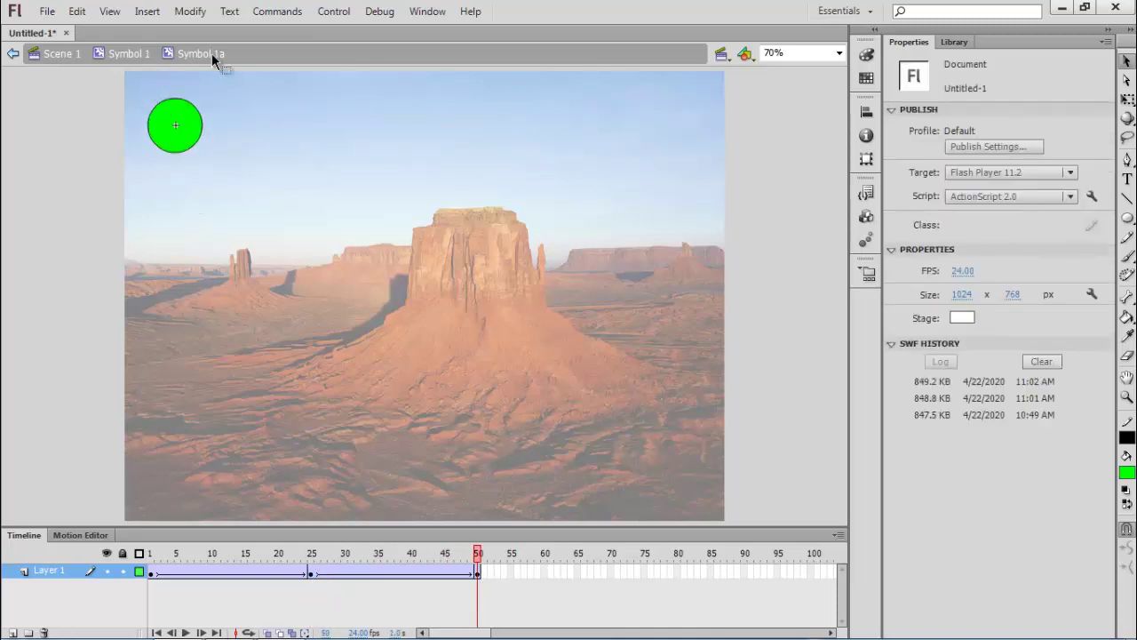
Return to Symbol 1 and add a new layer above Layer 1, selecting its first frame.
click(127, 56)
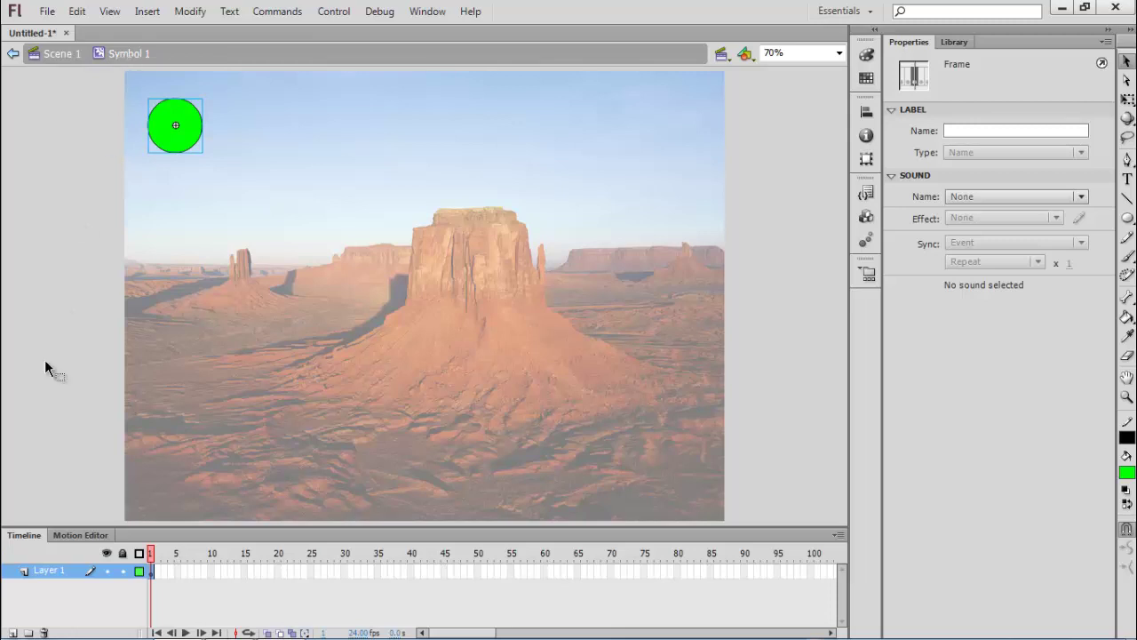
click(13, 632)
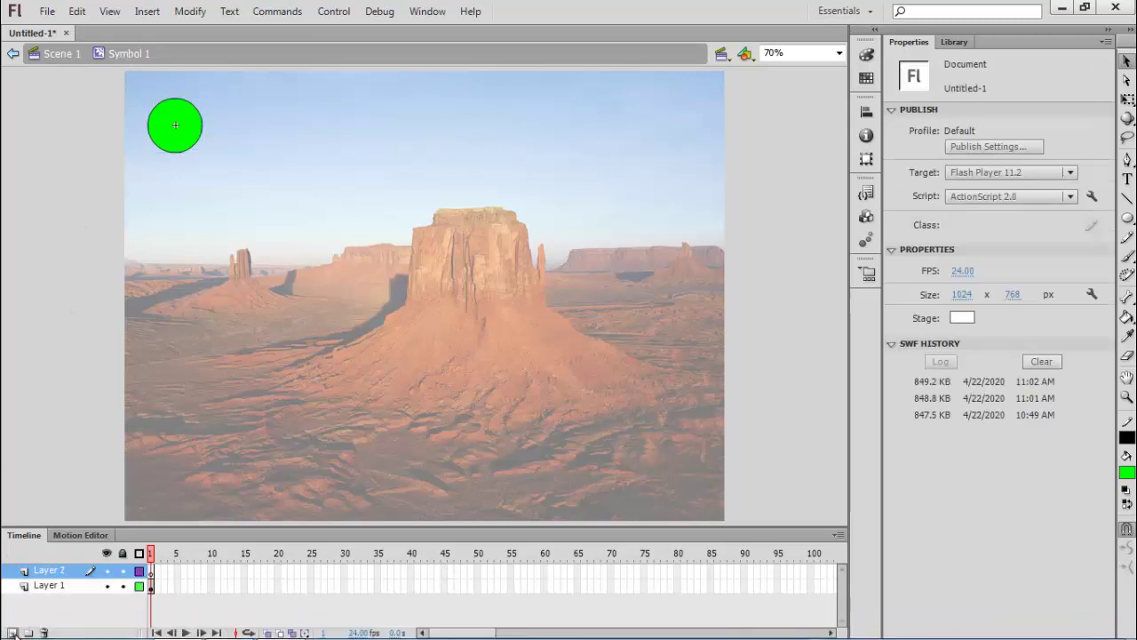
click(153, 570)
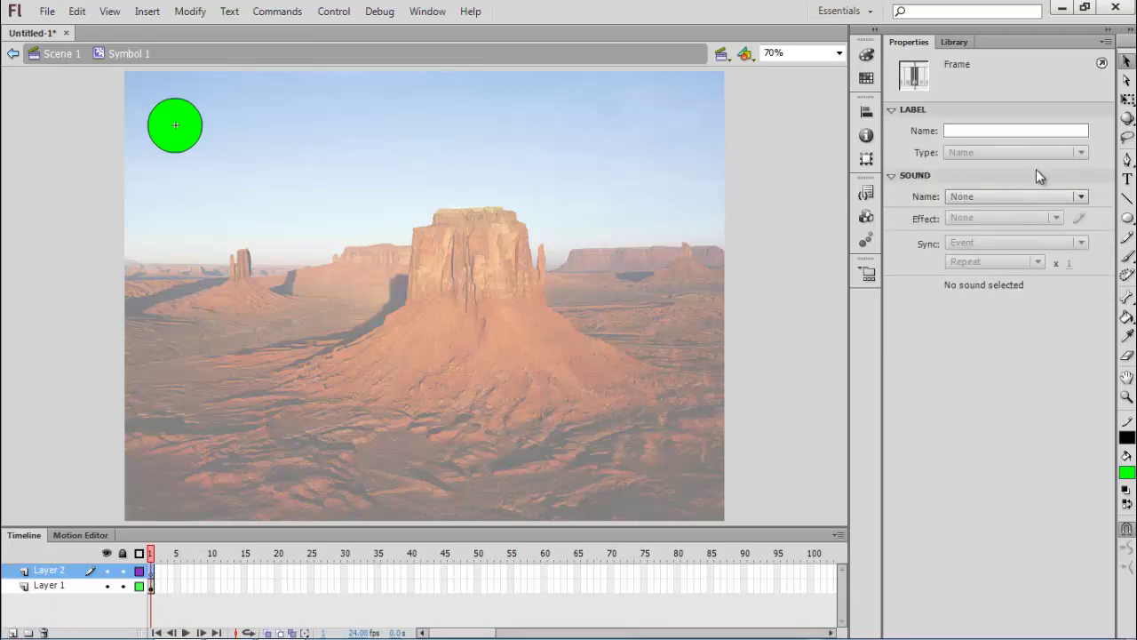
Add the static text STEKOM in the sky beside the circle on Layer 2 and select the finished text block.
click(1127, 179)
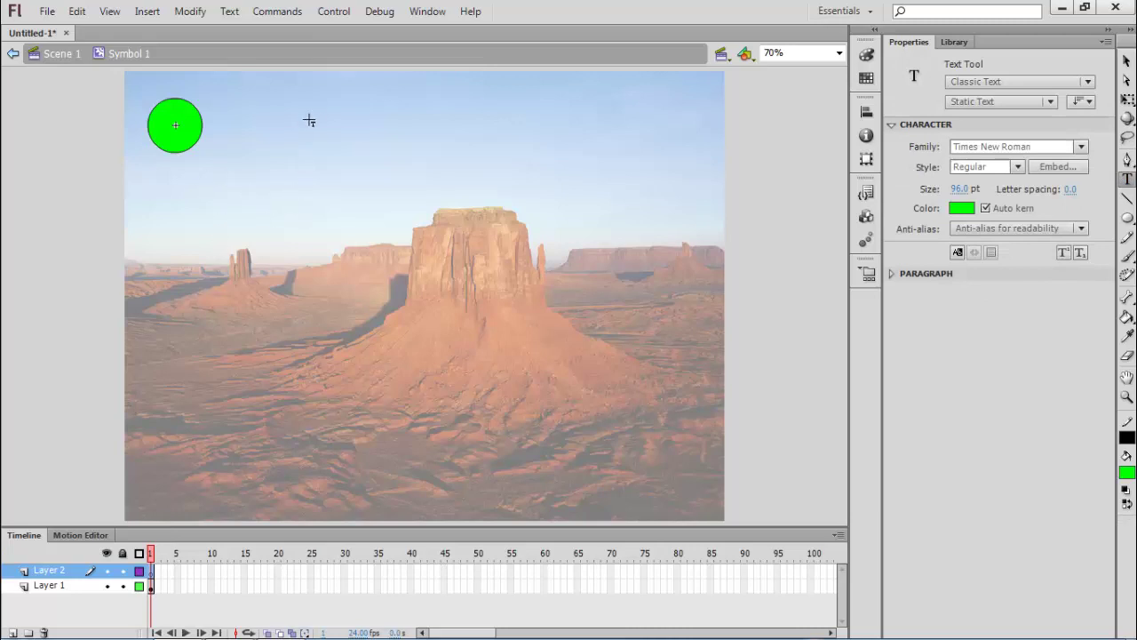
click(276, 180)
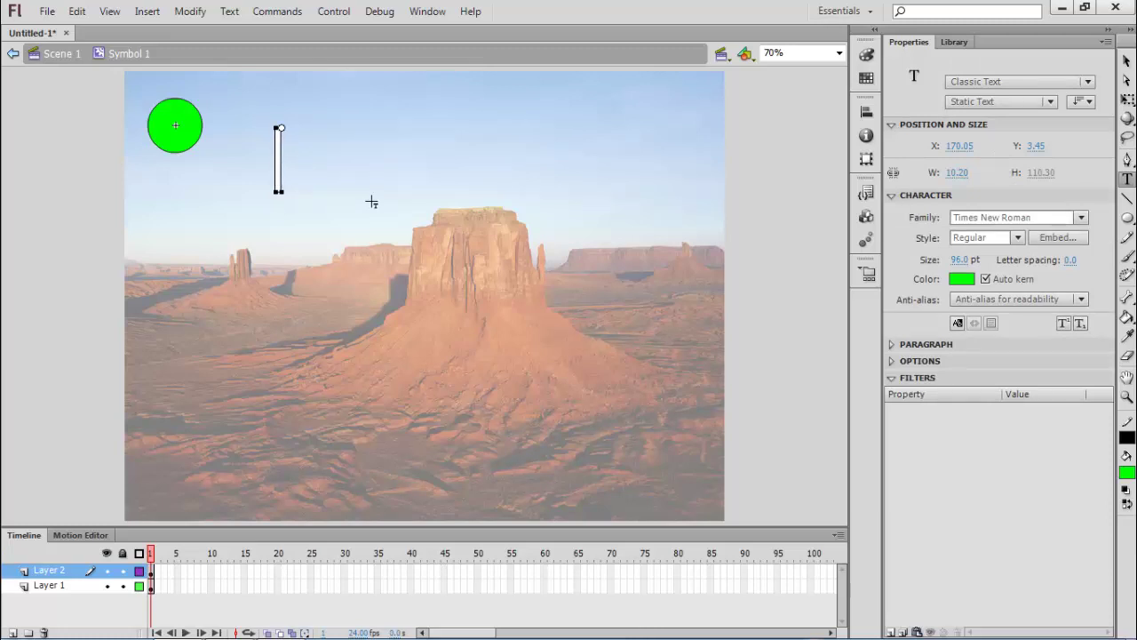
text(STEKOM)
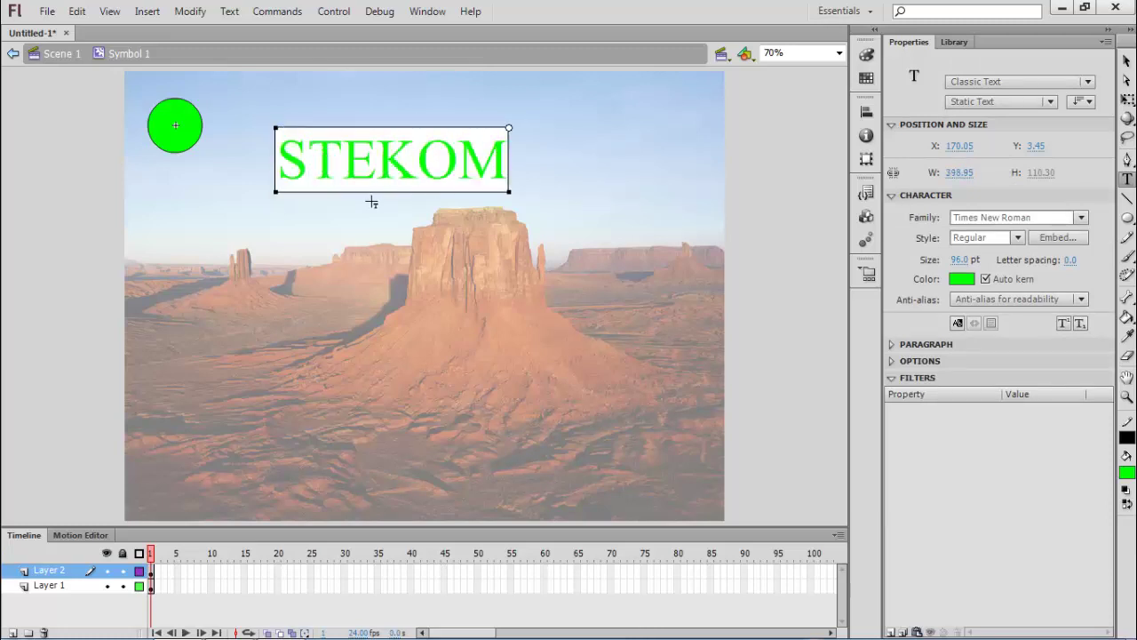
click(1126, 61)
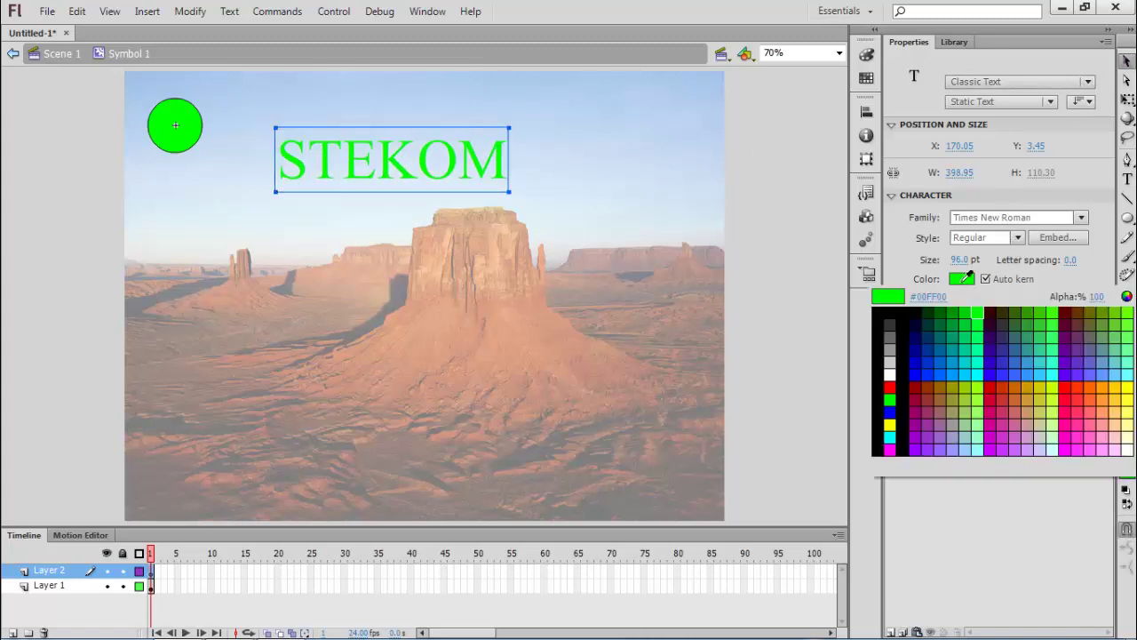
Recolour the STEKOM text dark red and convert it to a movie clip named Symbol 1b.
click(961, 279)
click(914, 387)
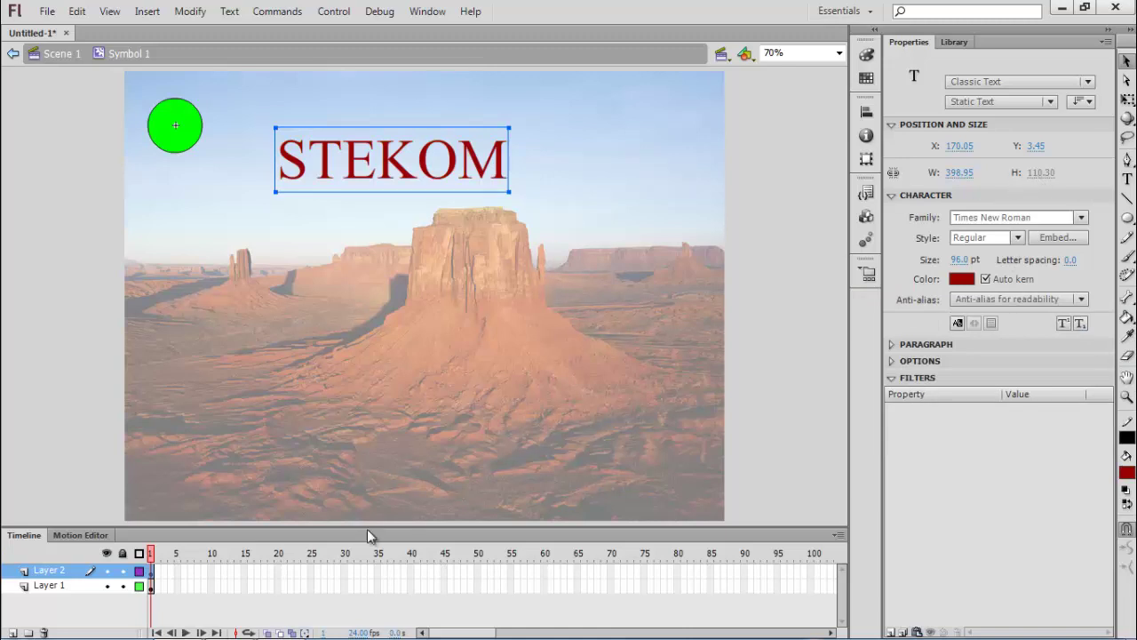
right_click(392, 160)
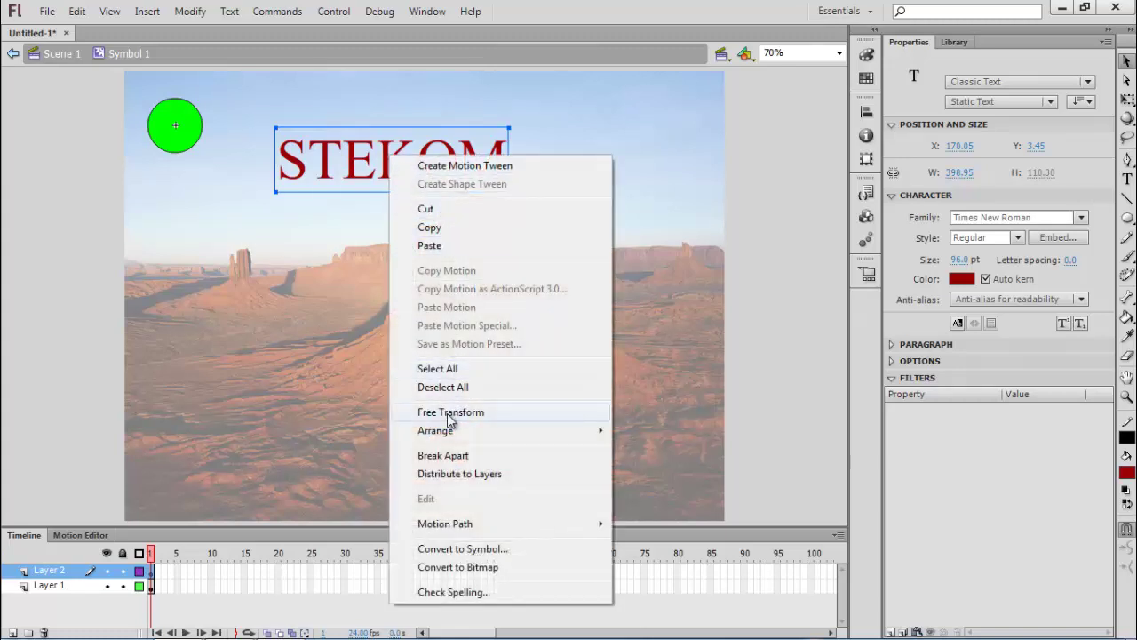
click(483, 550)
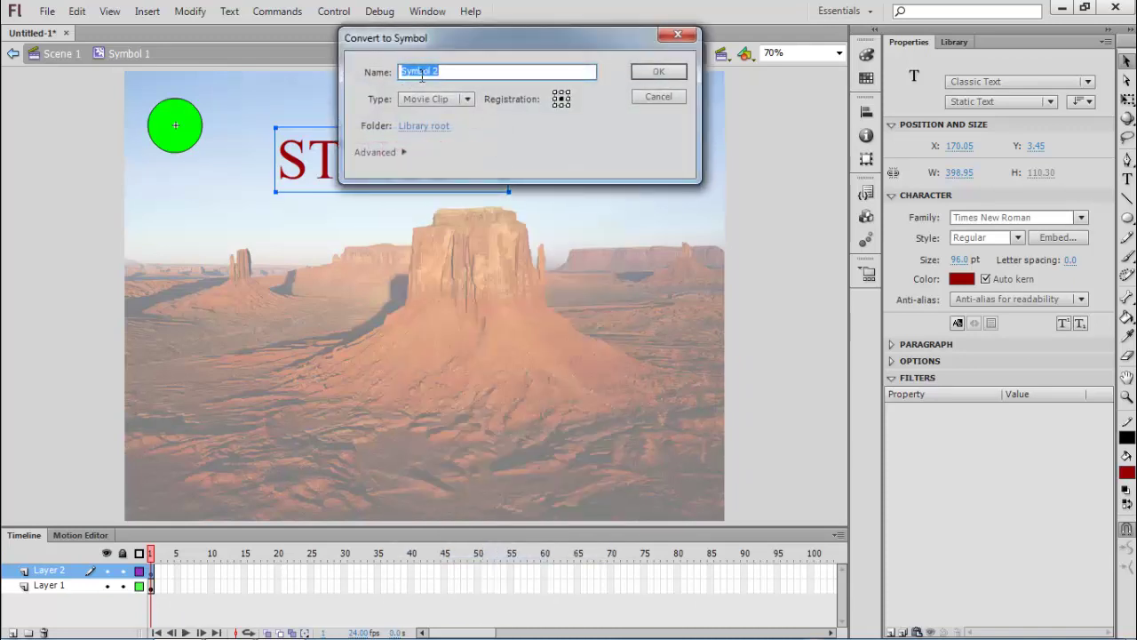
click(441, 71)
text(1b)
click(649, 75)
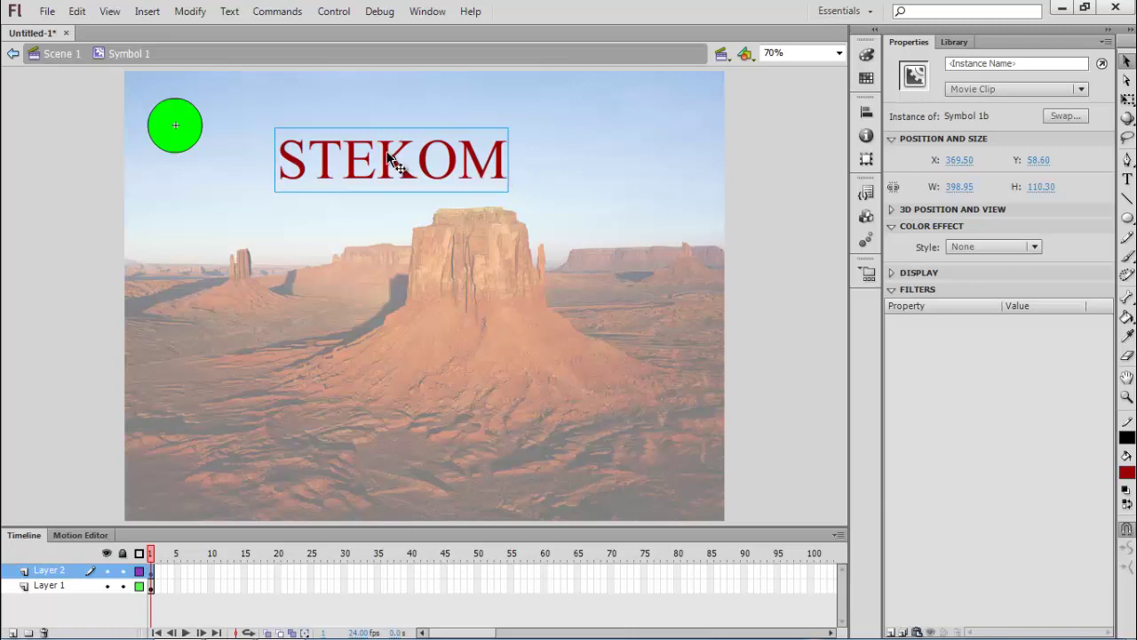
Open the STEKOM clip for editing and insert keyframes at frames 25 and 40 on its layer.
double_click(357, 162)
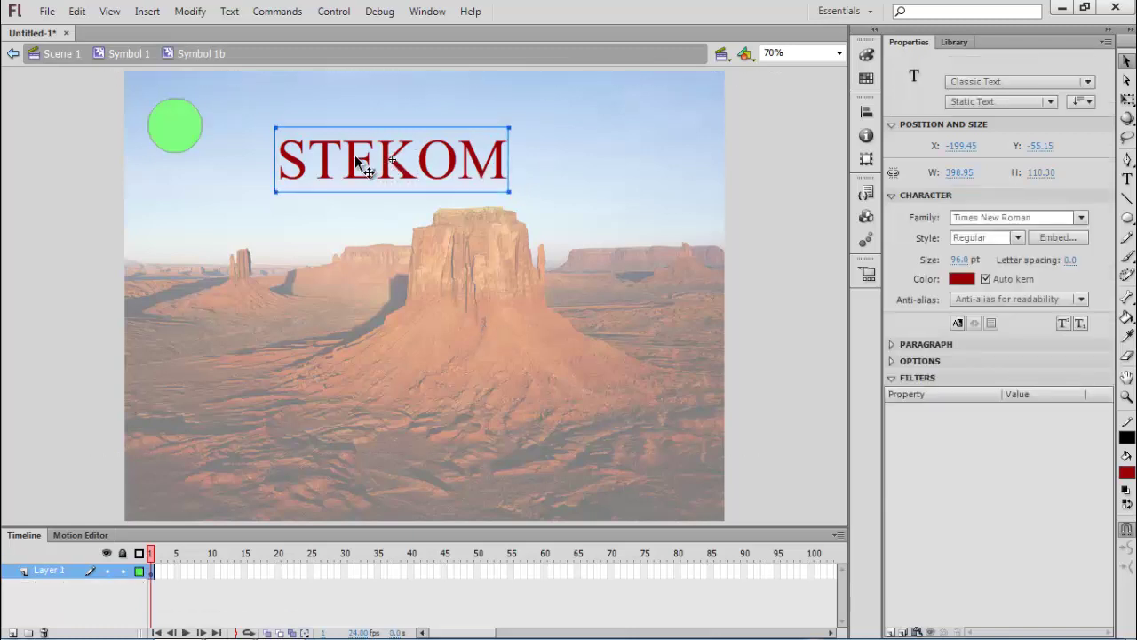
right_click(313, 568)
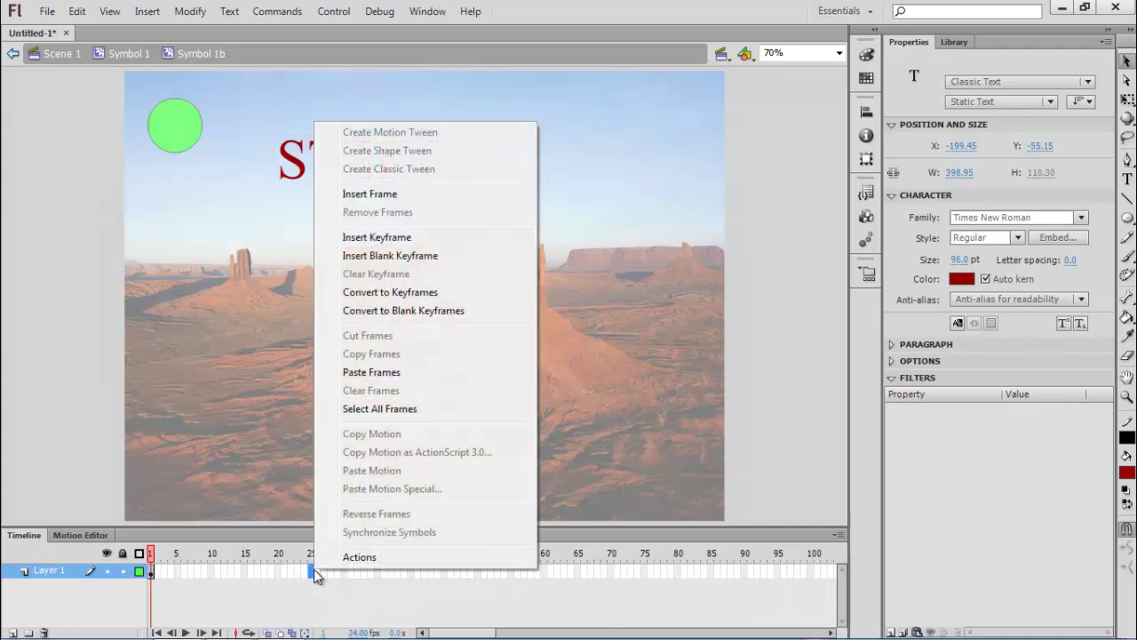
click(377, 238)
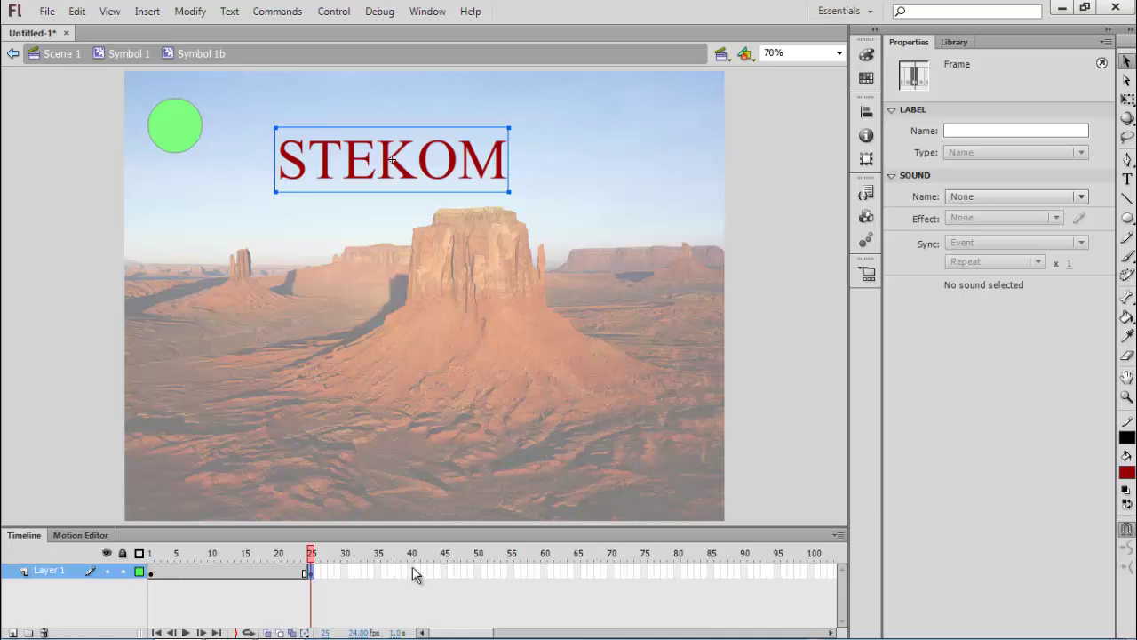
right_click(413, 568)
click(465, 234)
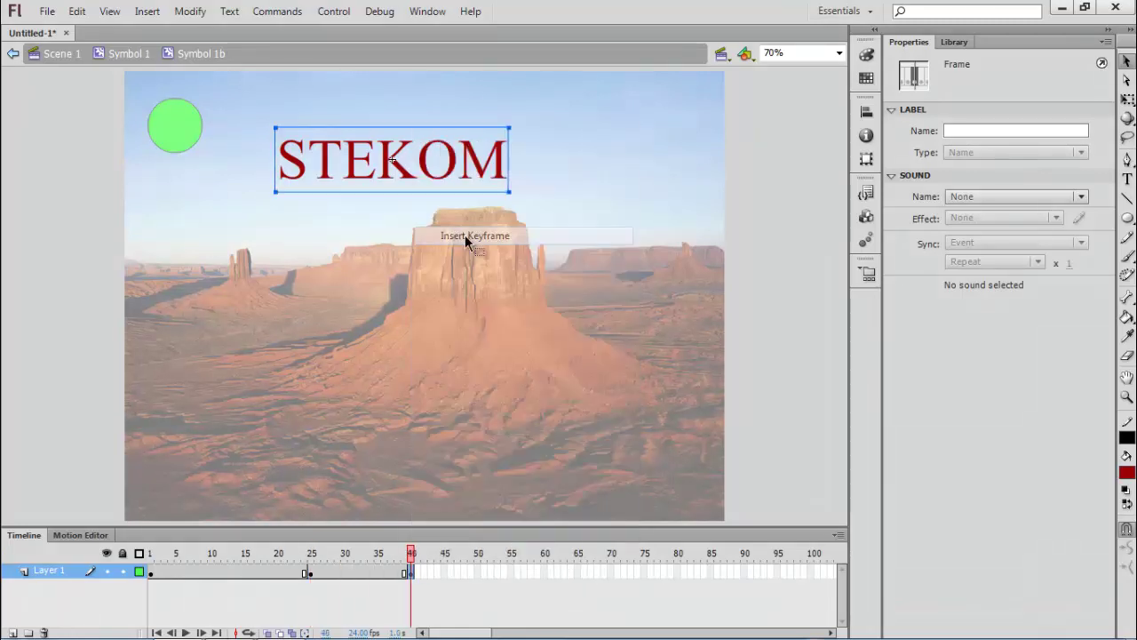
Replace the STEKOM text at frame 40 with KAMPUS.
click(1127, 179)
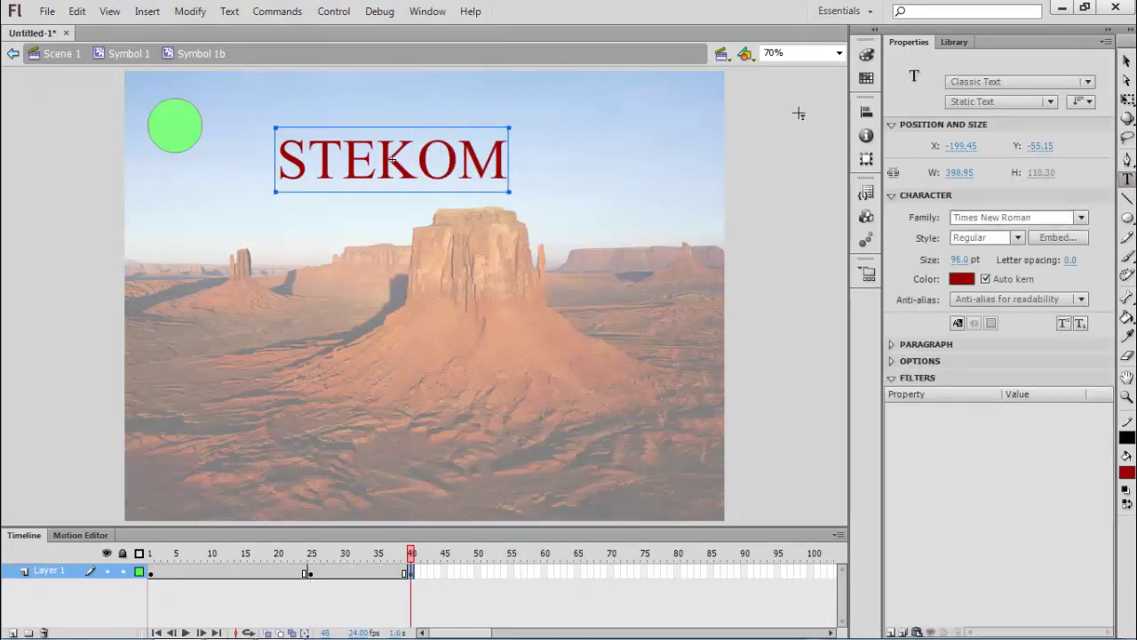
drag(290, 160, 526, 168)
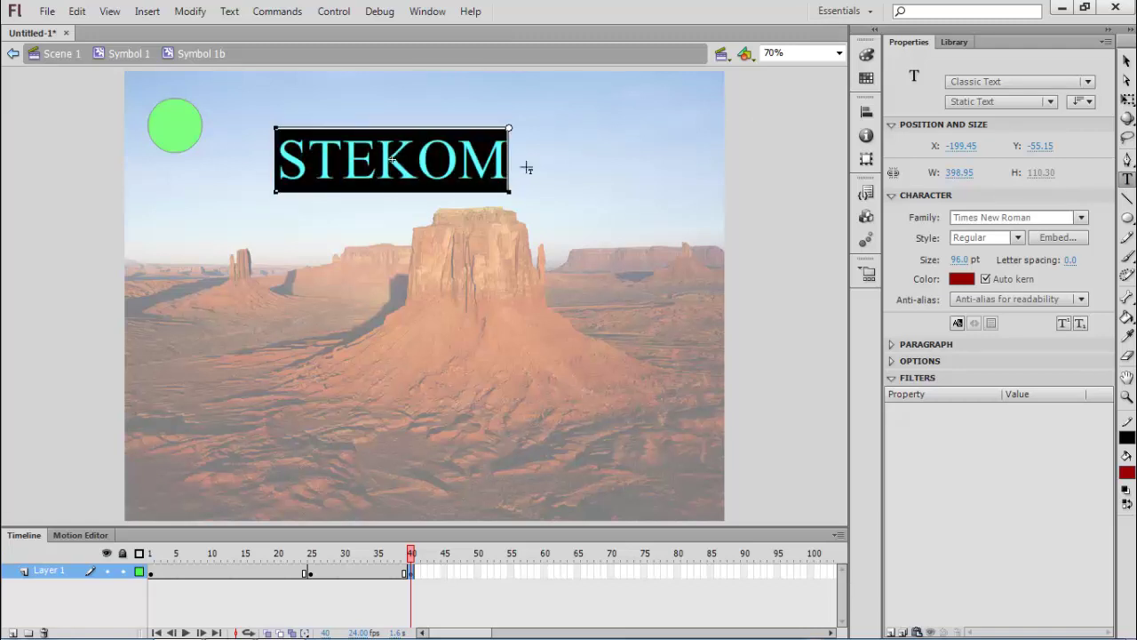
text(TENG)
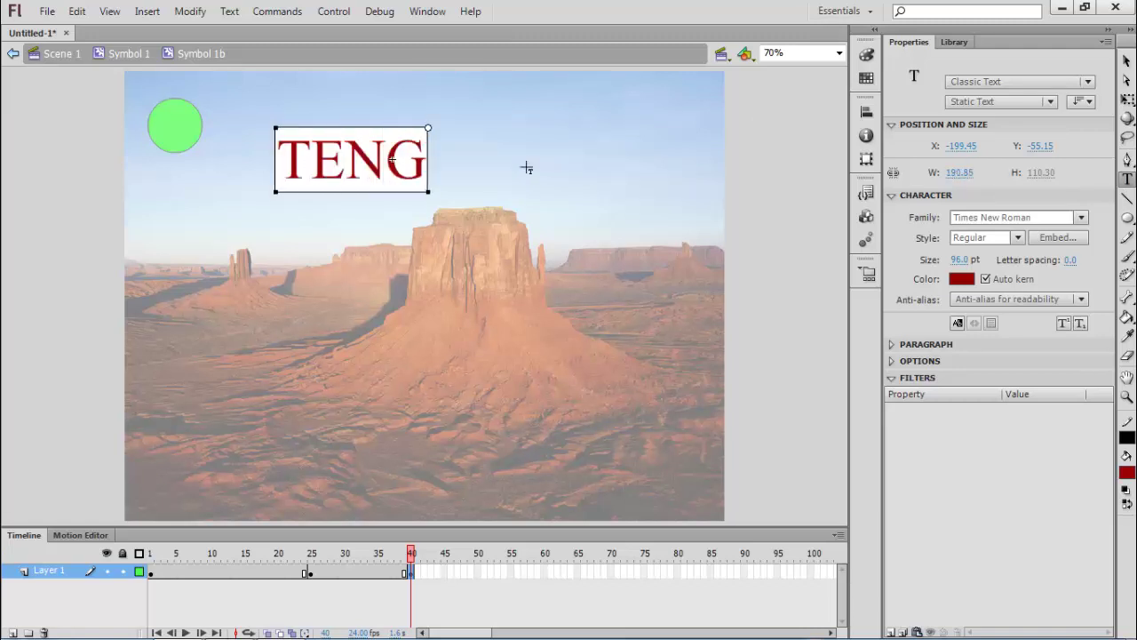
key(BackSpace)
key(BackSpace)
key(BackSpace)
key(BackSpace)
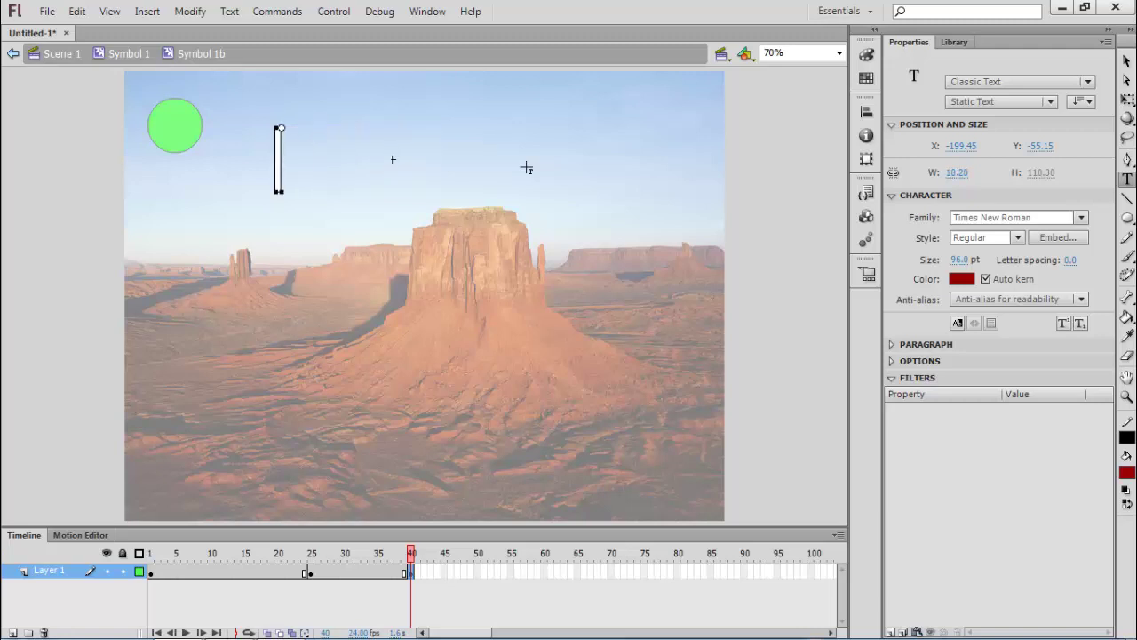
text(KAMPUS)
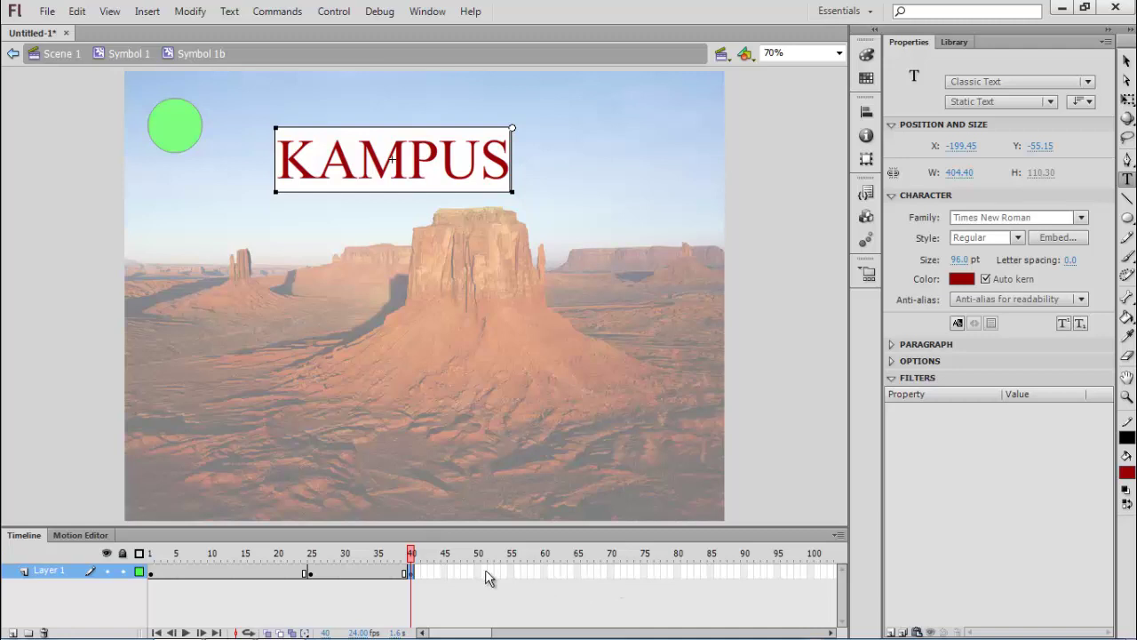
Insert keyframes at frames 65 and 80 on Layer 1 of Symbol 1b.
right_click(576, 573)
click(650, 239)
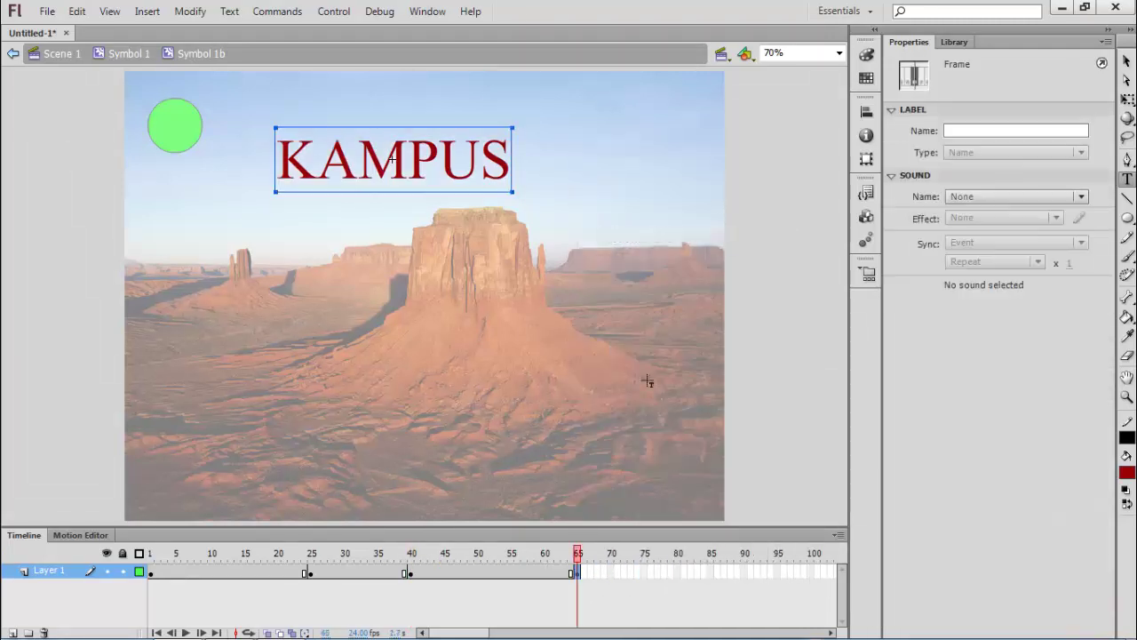
right_click(676, 572)
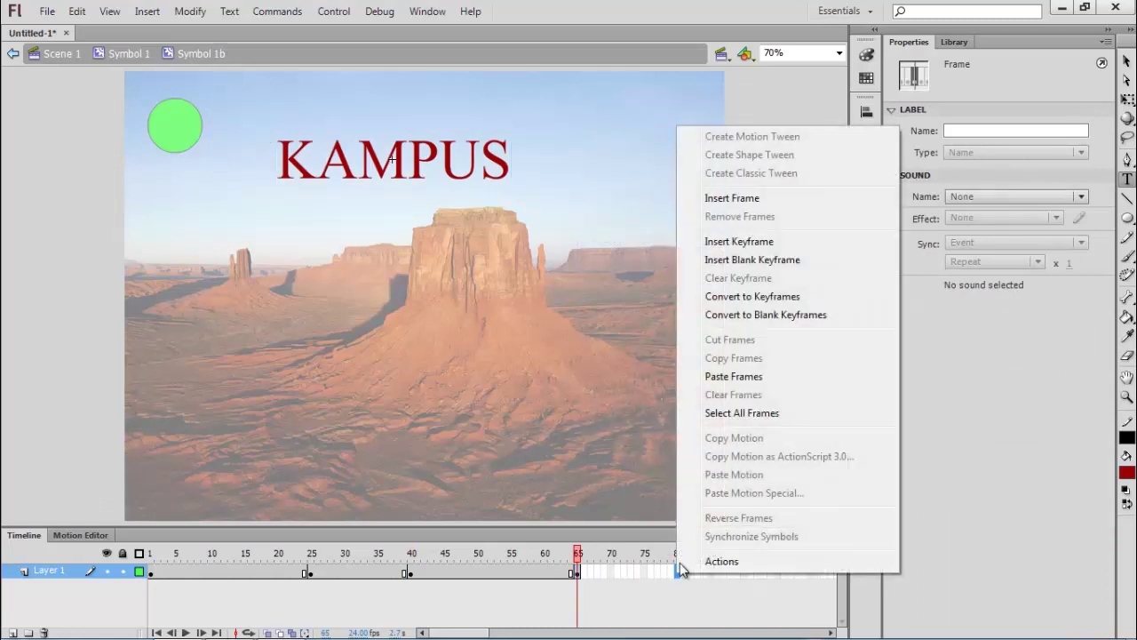
click(722, 240)
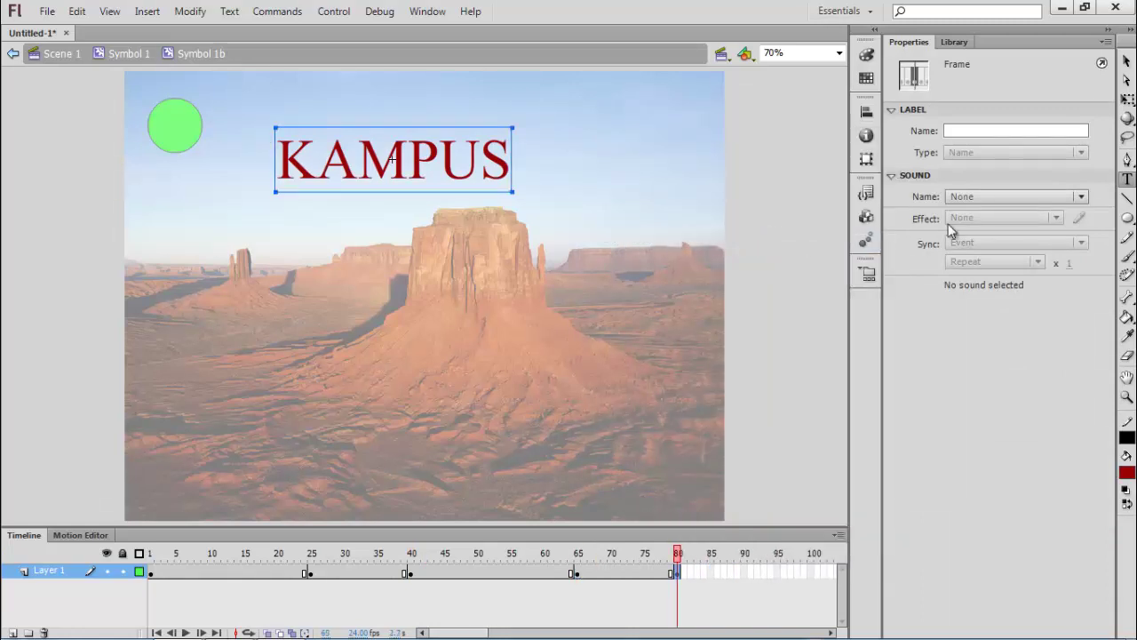
Replace the KAMPUS text at frame 80 with TENGARAN.
click(1126, 180)
double_click(288, 183)
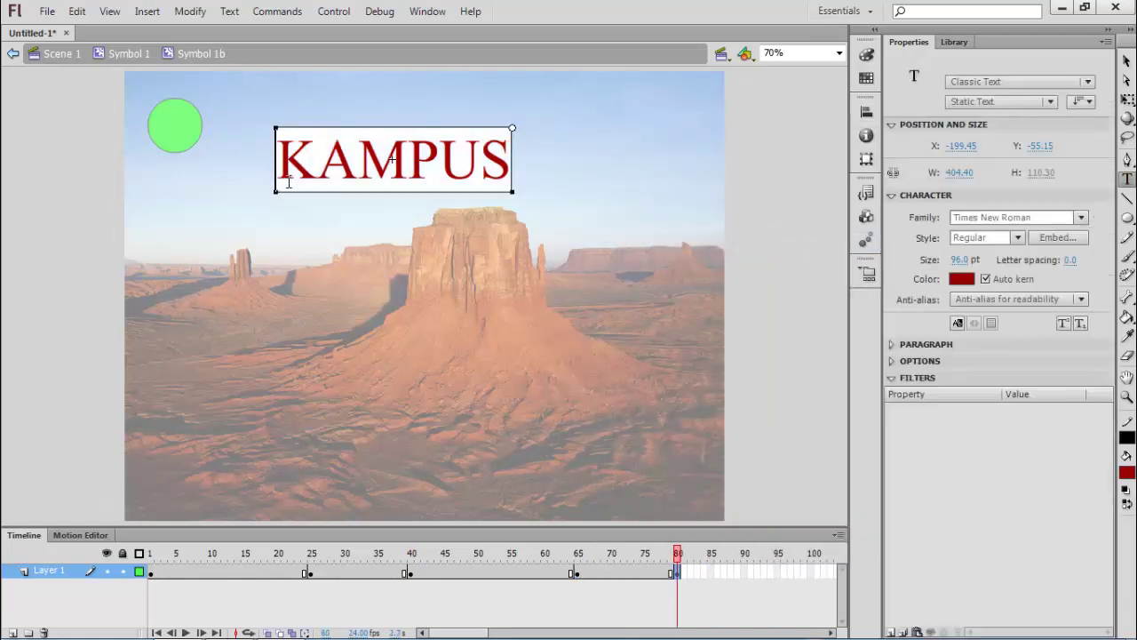
text(TEN)
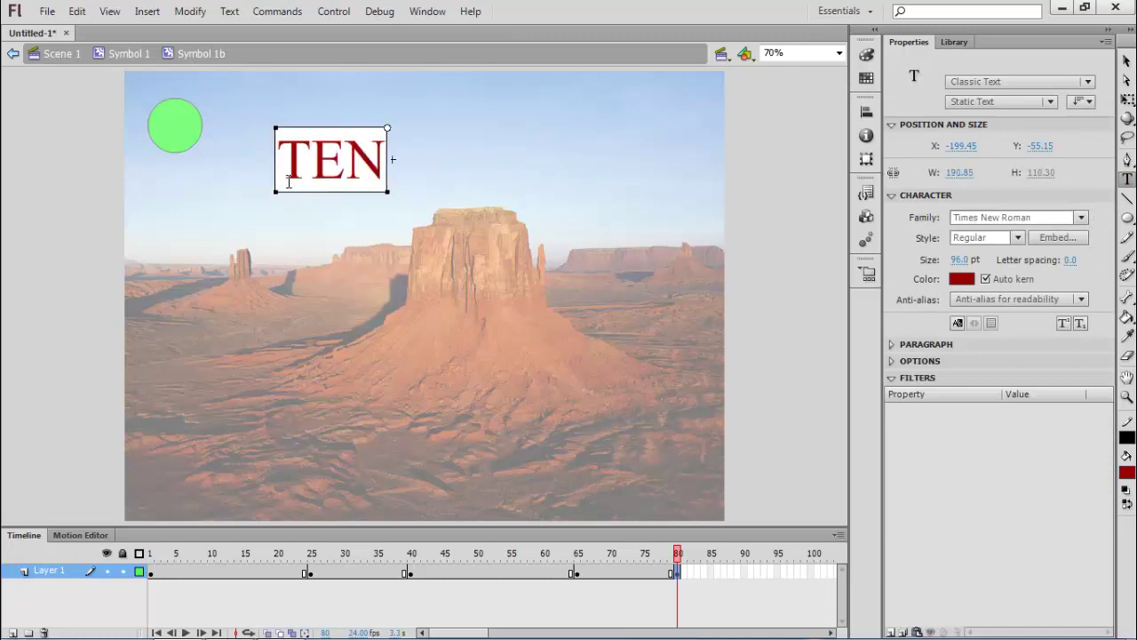
text(GARAN)
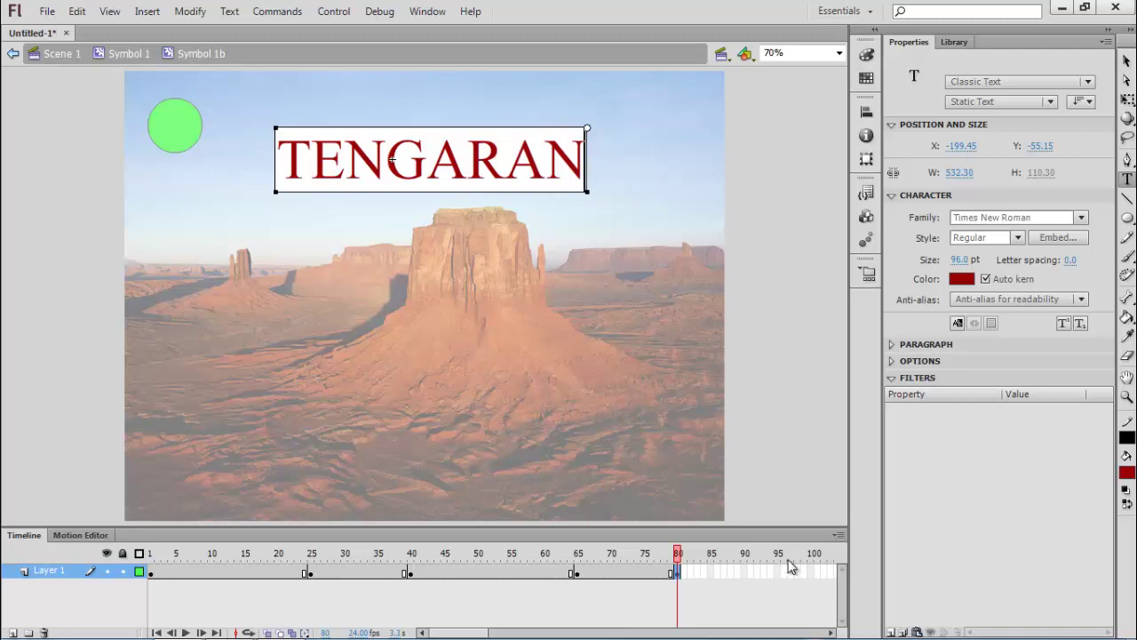
Insert a keyframe at frame 105 to hold the TENGARAN text.
click(830, 632)
click(830, 632)
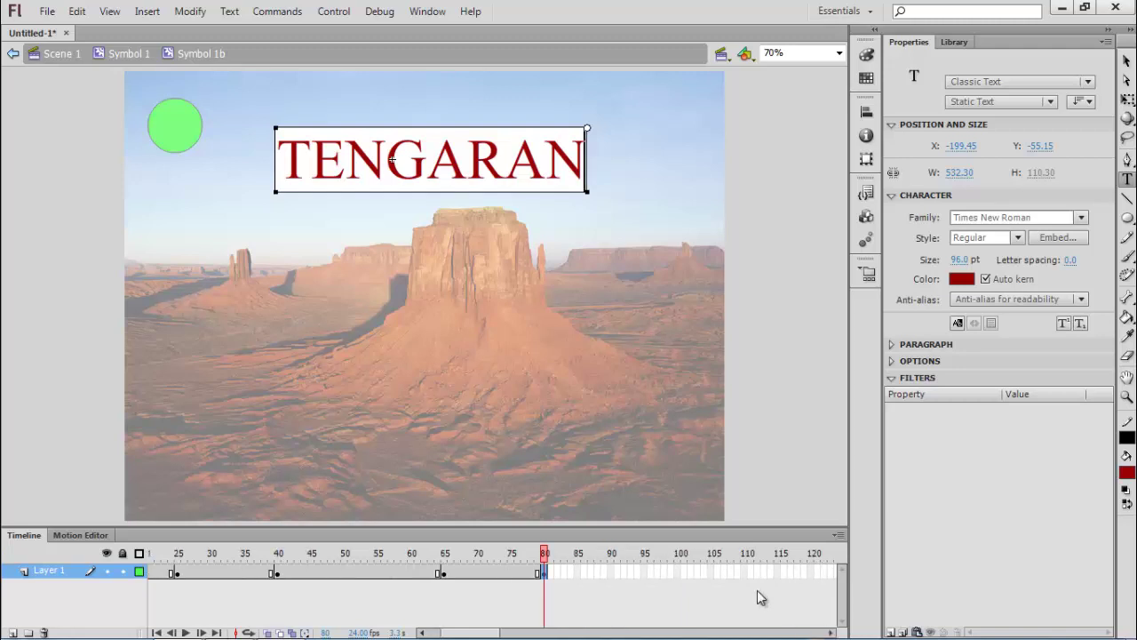
right_click(712, 574)
click(782, 242)
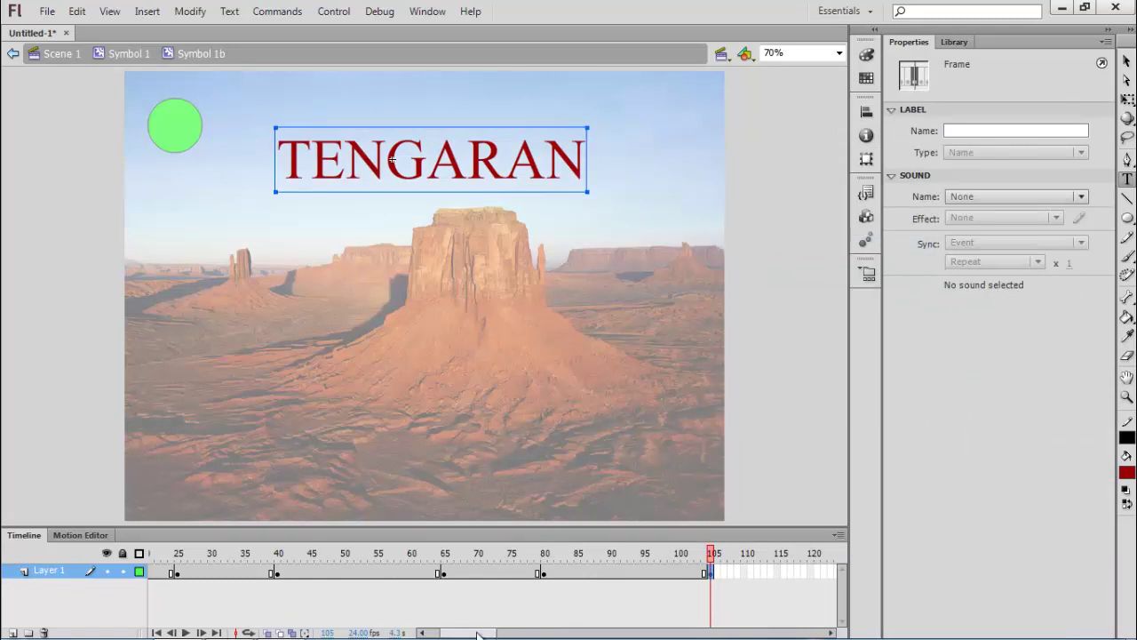
Try to paste the clipboard frames at frame 120 of Layer 1, then undo the paste.
drag(477, 634, 457, 634)
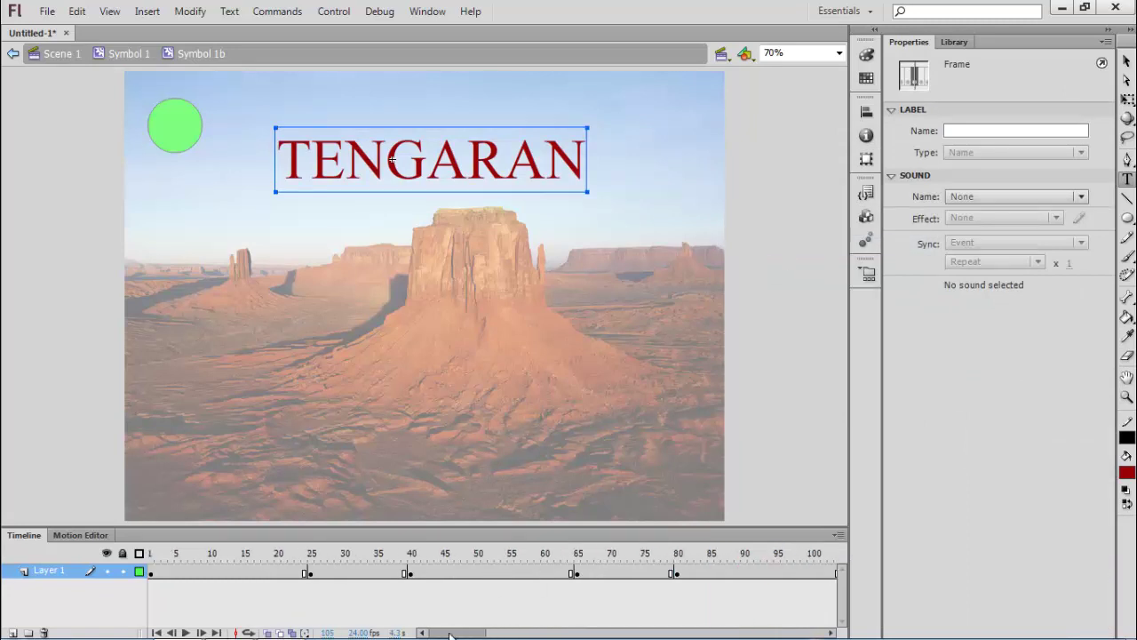
click(150, 571)
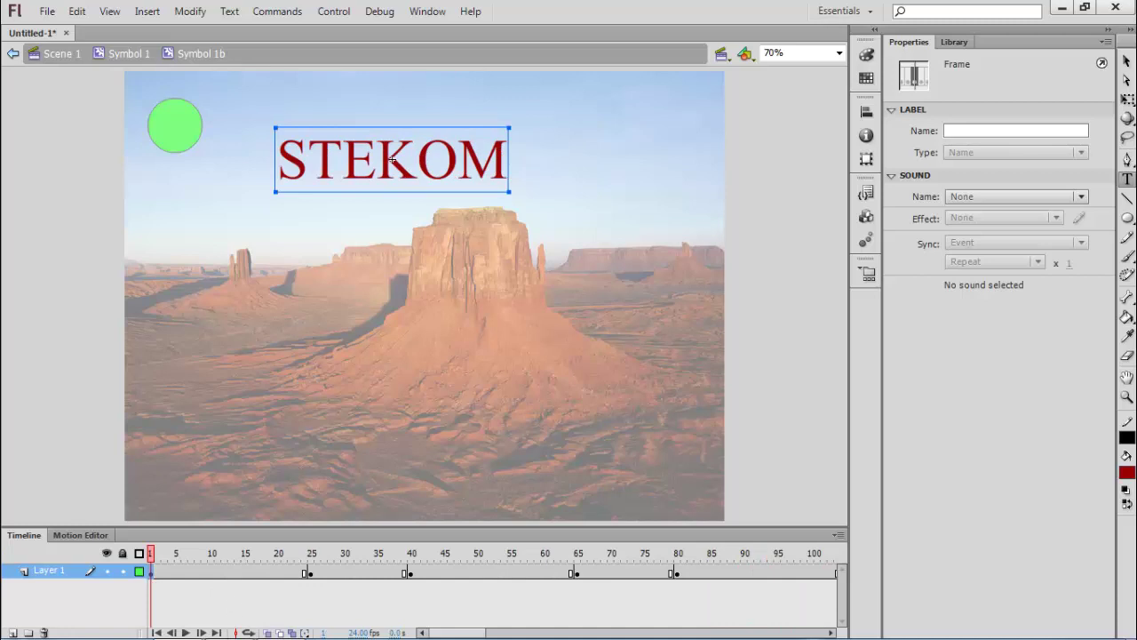
drag(458, 634, 497, 634)
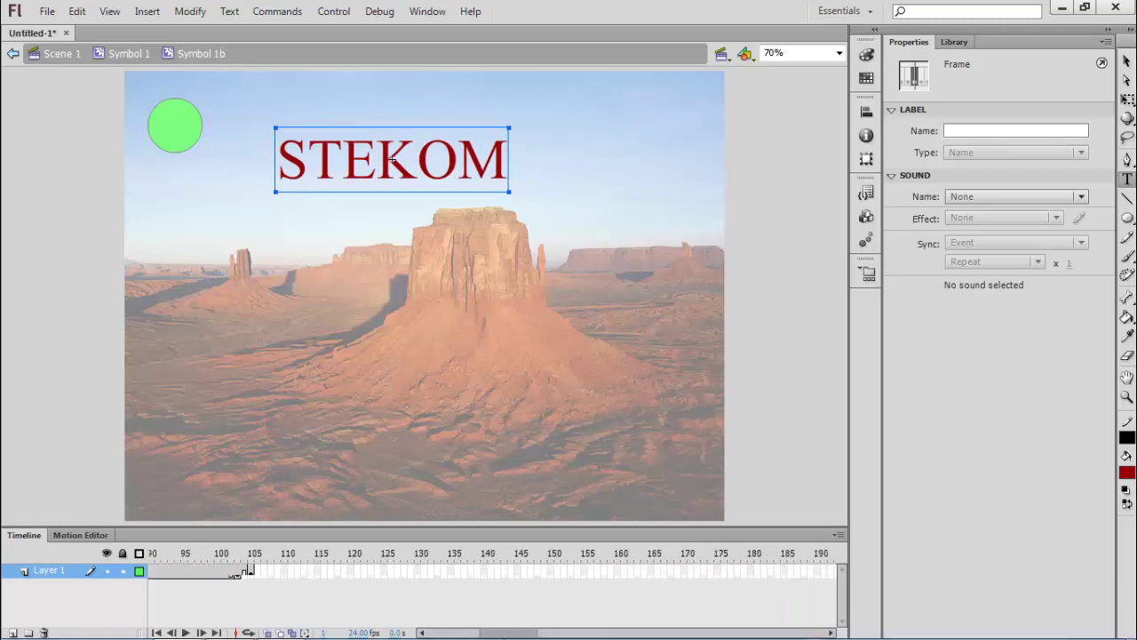
right_click(438, 572)
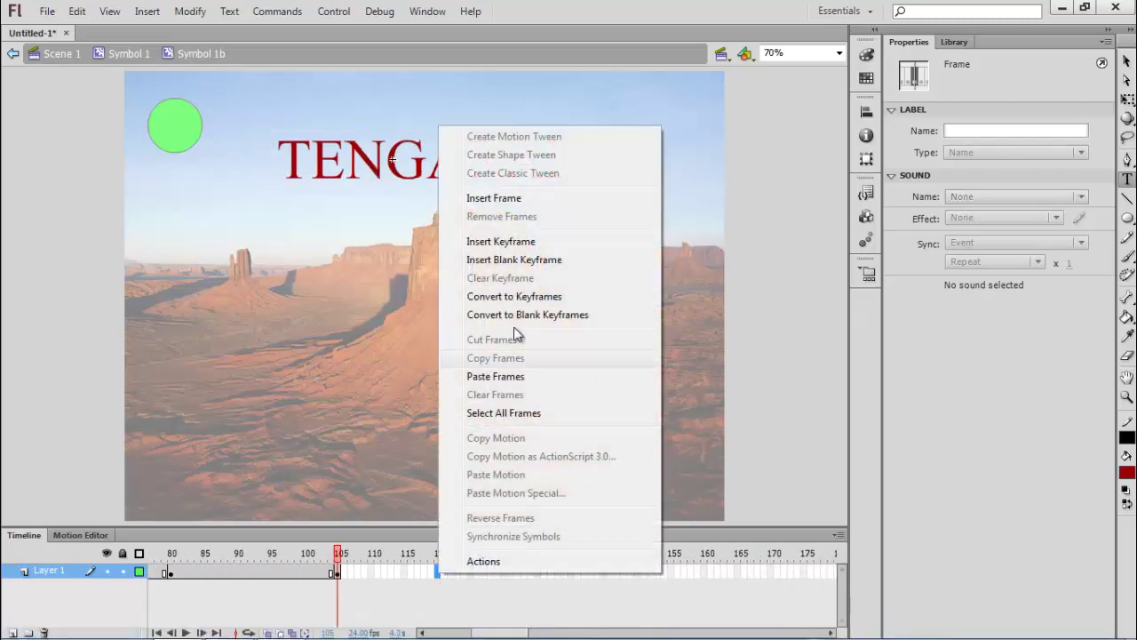
click(489, 376)
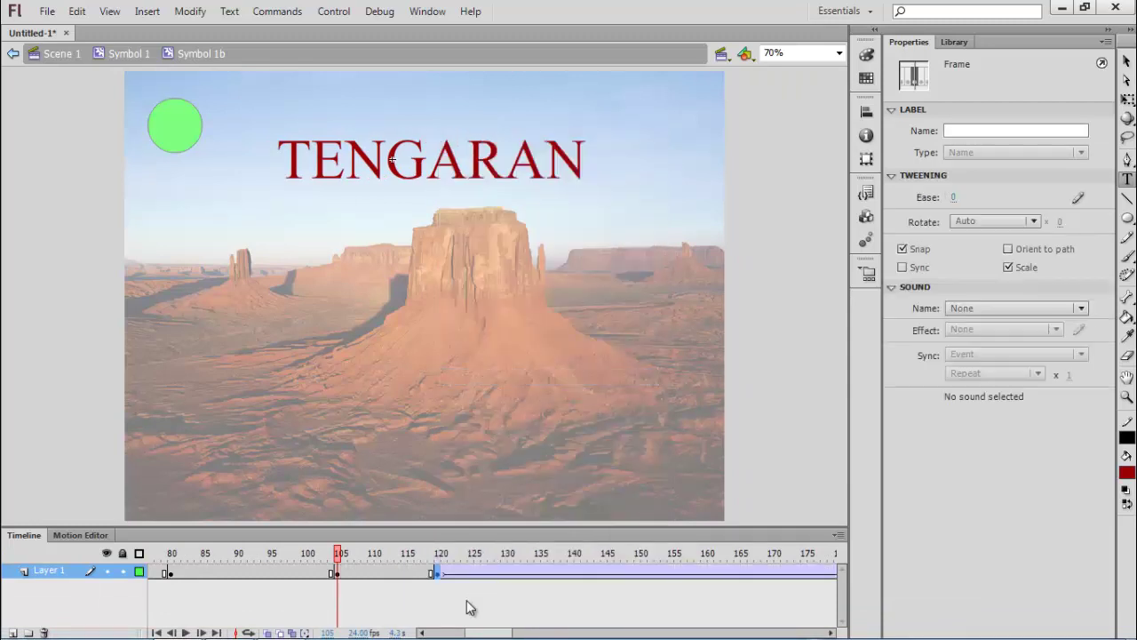
click(470, 607)
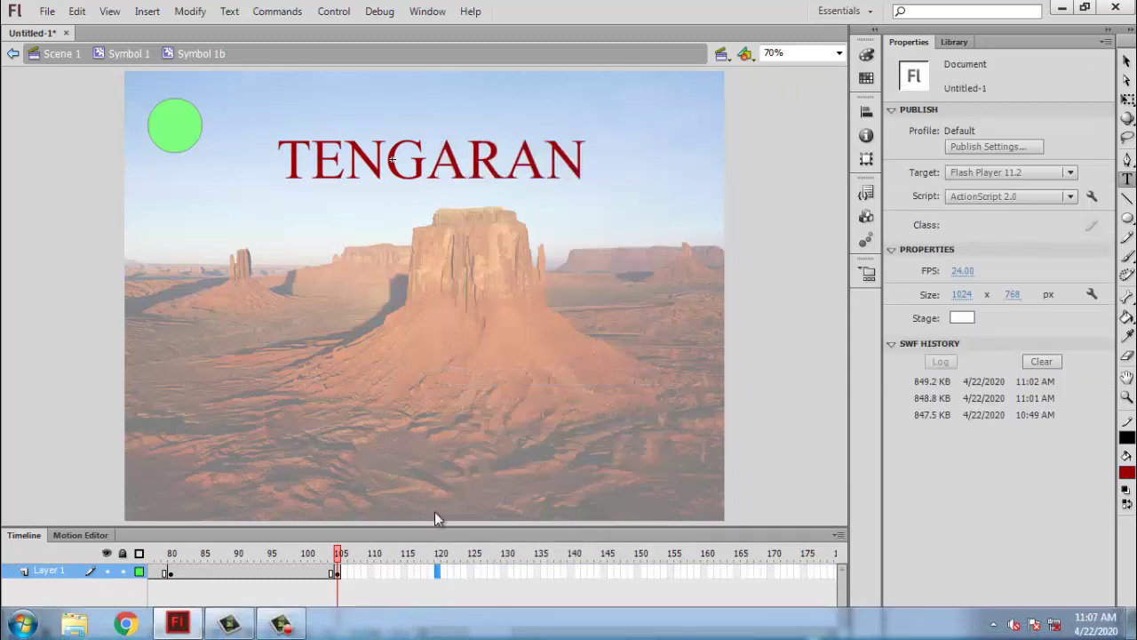
Copy the STEKOM keyframe at frame 1 and paste it at frame 120 of Layer 1.
click(459, 633)
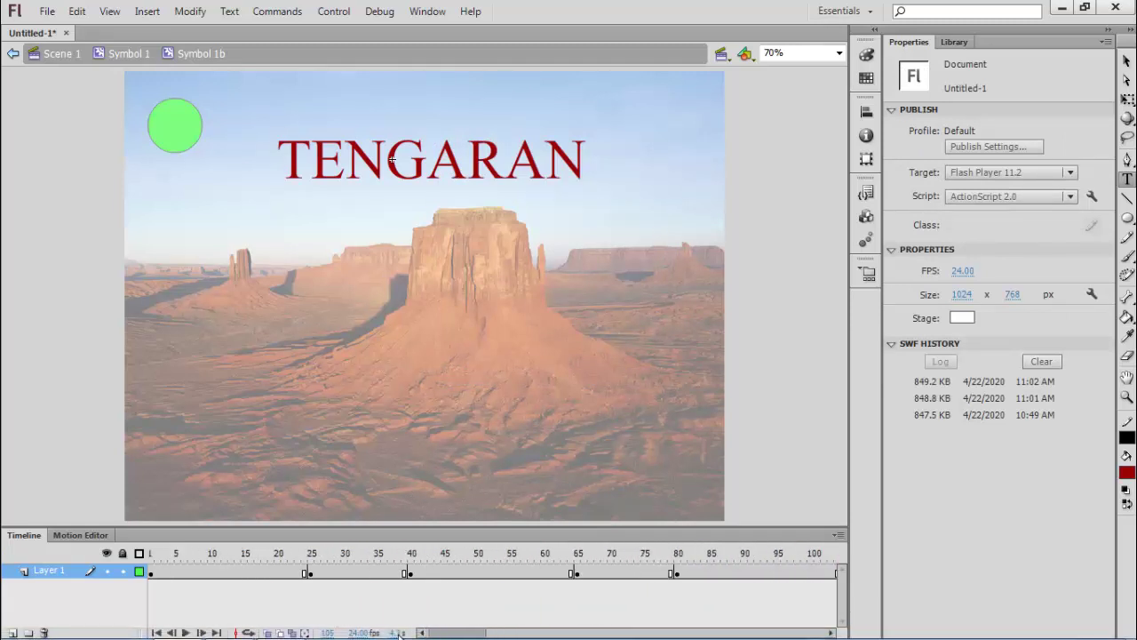
click(152, 570)
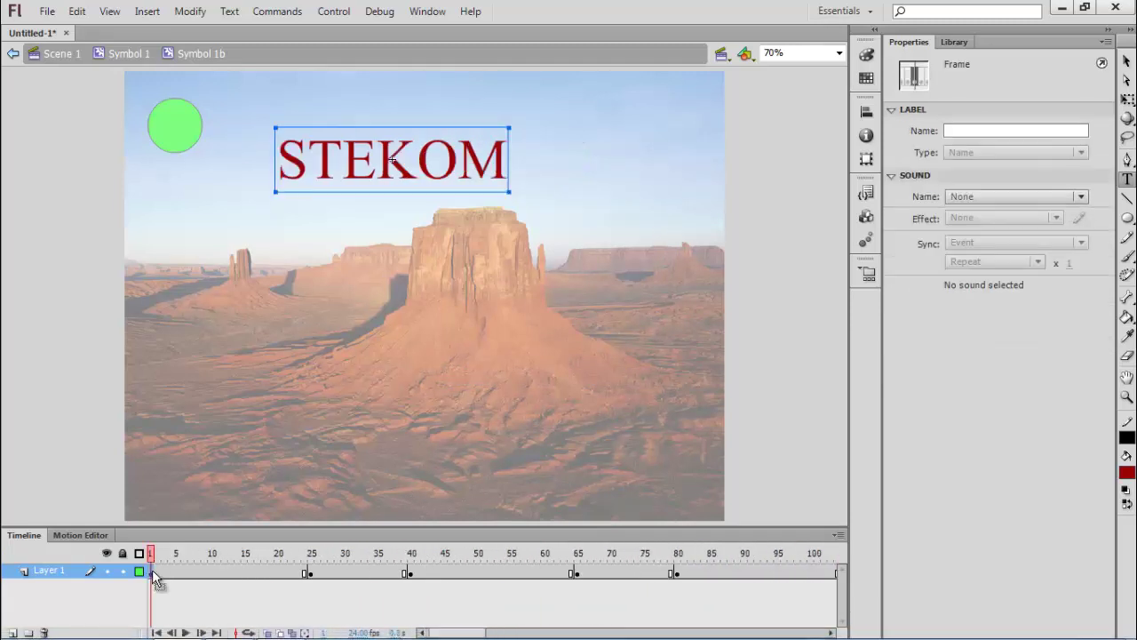
right_click(152, 570)
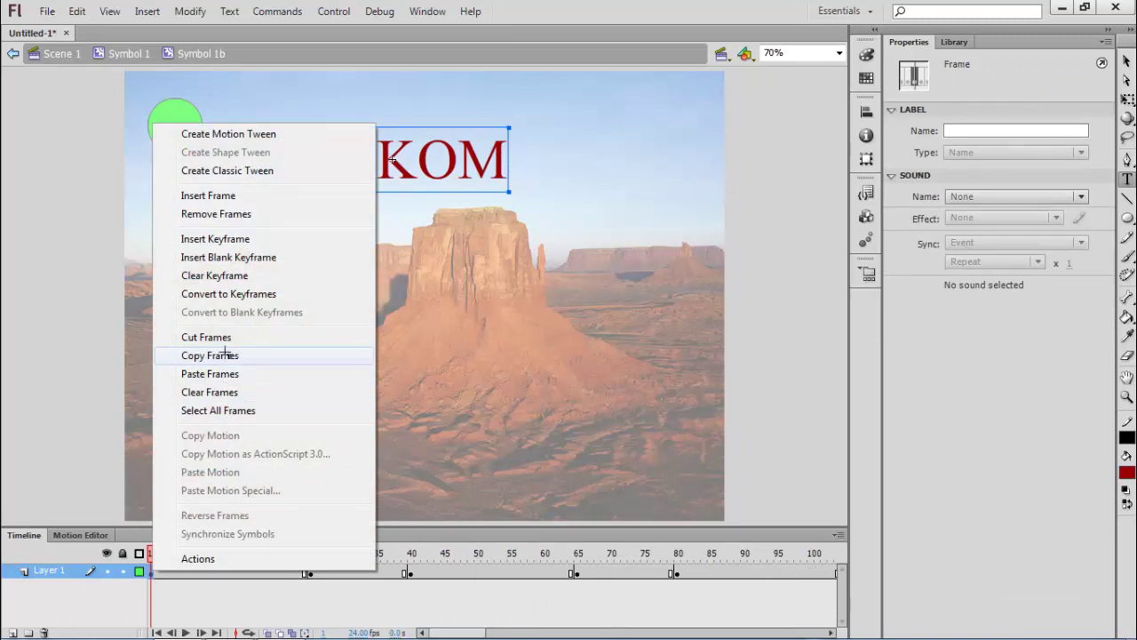
click(226, 355)
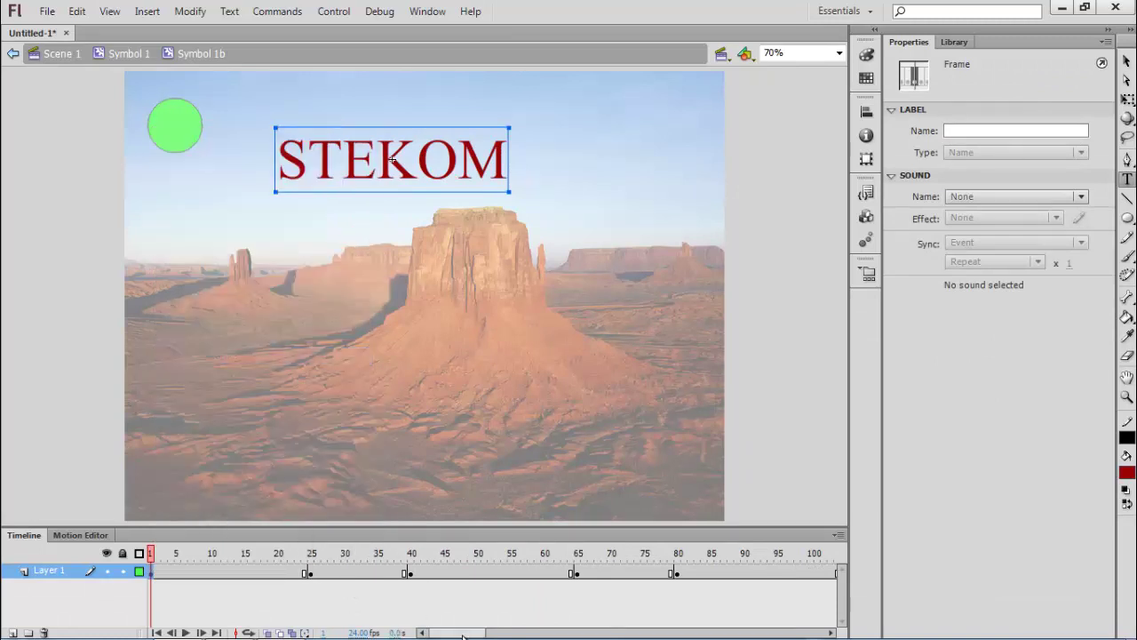
drag(462, 636, 481, 636)
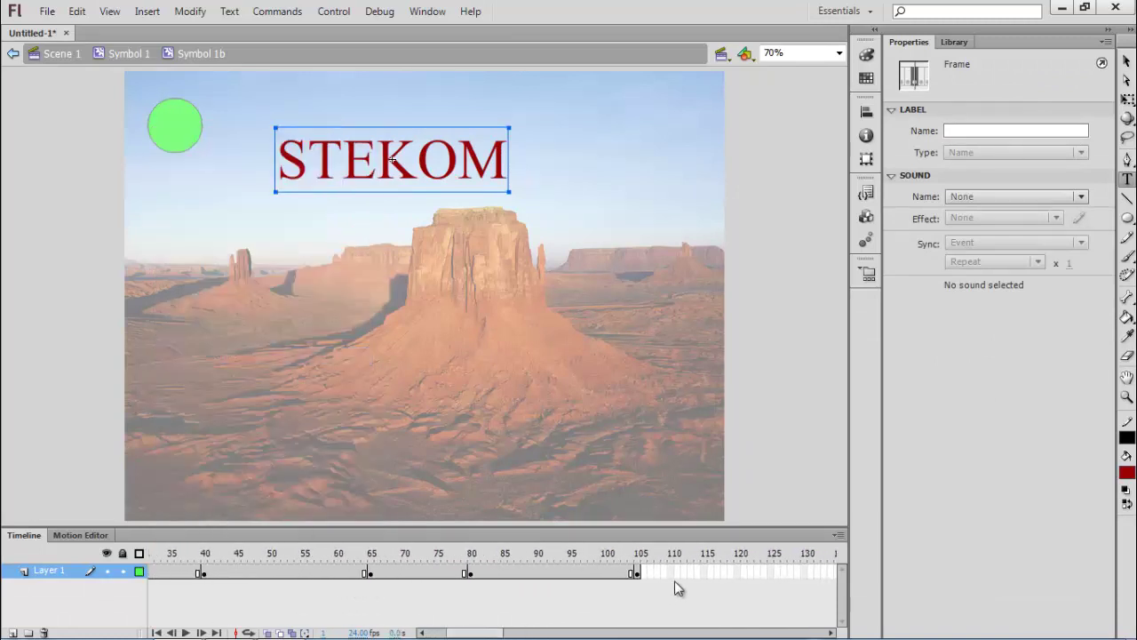
right_click(734, 572)
click(795, 374)
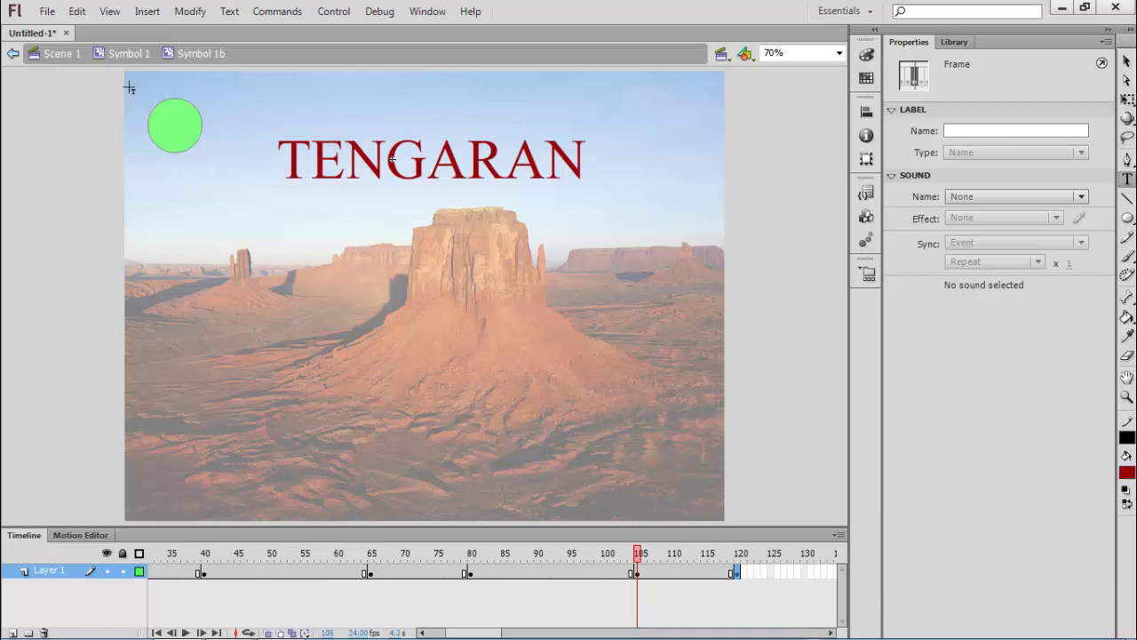
Return to Symbol 1, test the movie to check the changing text with the moving circle, and close the preview.
click(143, 59)
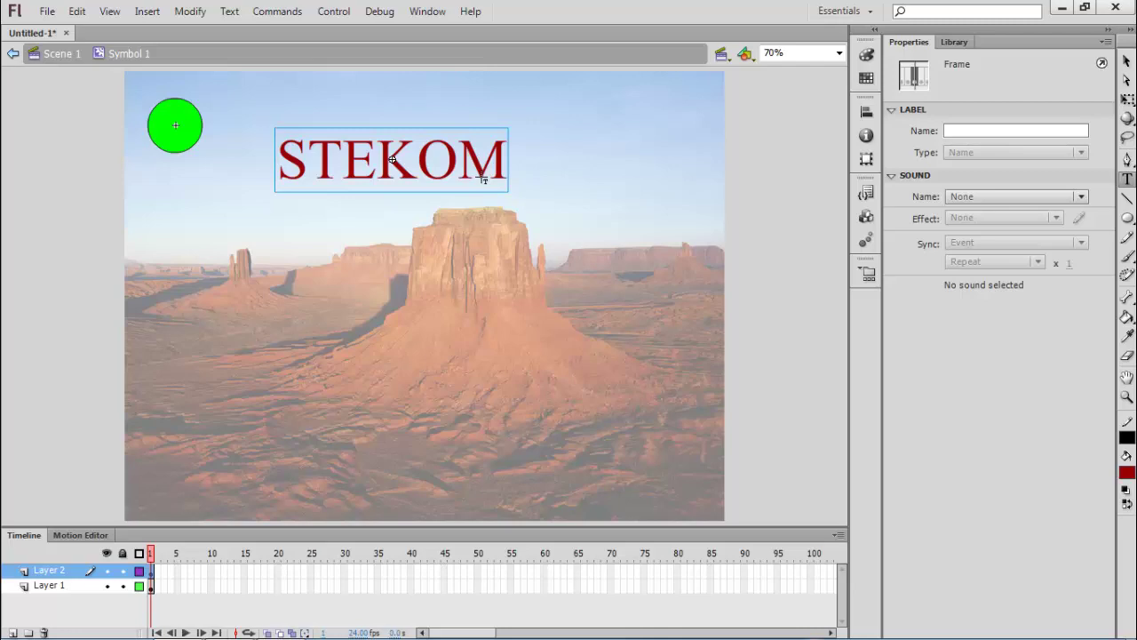
key(ctrl+Return)
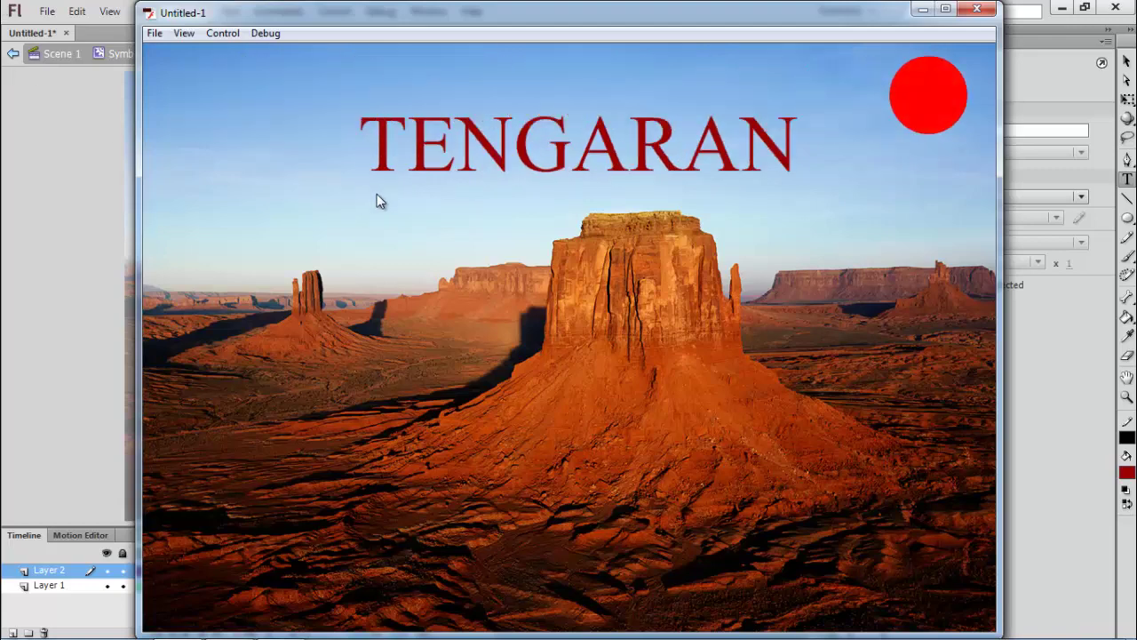
click(977, 8)
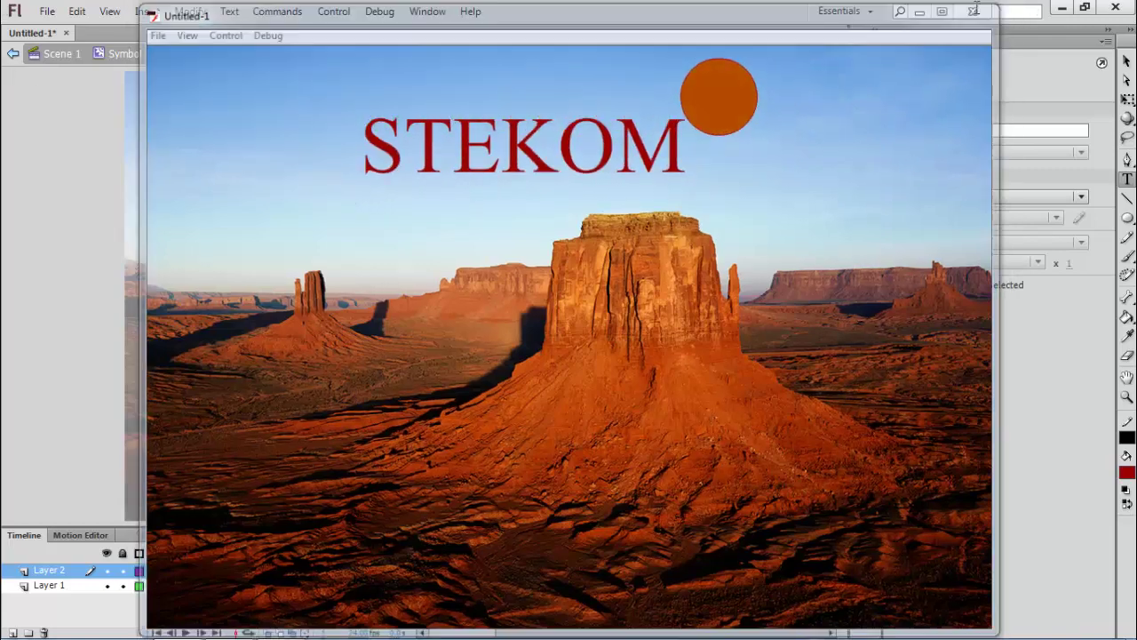